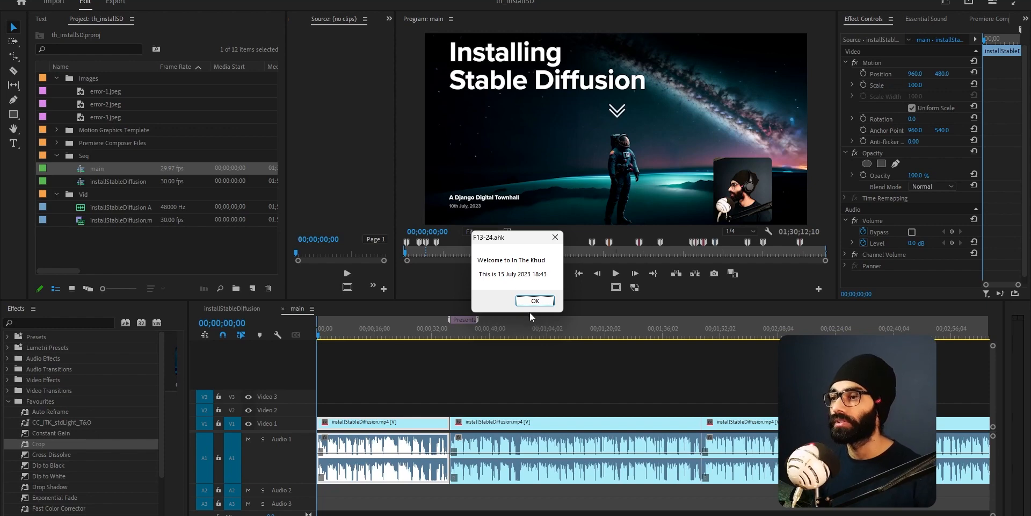
Dismiss the welcome message and move the playhead to the cut at 00;01;46;27 in the main sequence.
{"action": "left_click", "coordinate": [535, 300]}
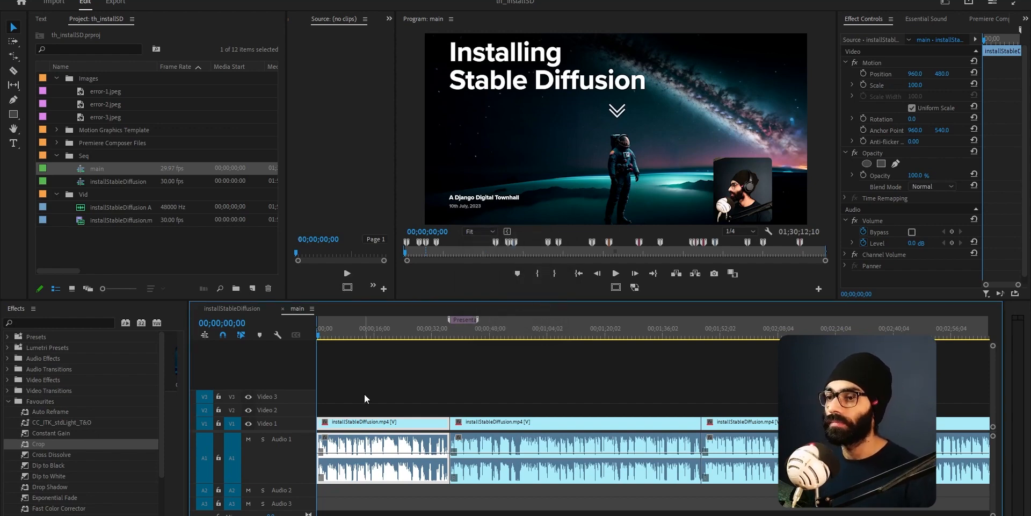
{"action": "scroll", "coordinate": [376, 380], "scroll_direction": "down", "scroll_amount": 3}
{"action": "scroll", "coordinate": [377, 384], "scroll_direction": "down", "scroll_amount": 2}
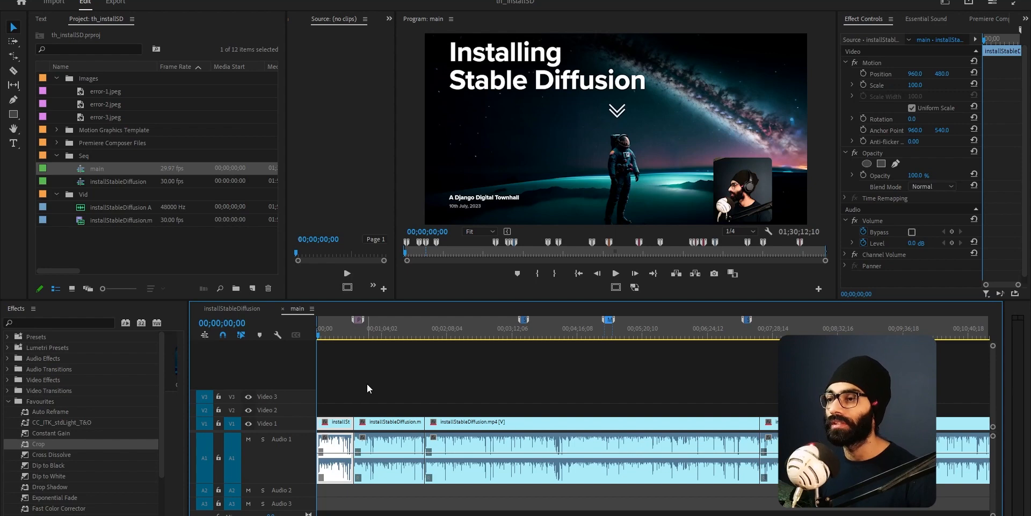
{"action": "mouse_move", "coordinate": [439, 333]}
{"action": "left_mouse_down"}
{"action": "mouse_move", "coordinate": [426, 337]}
{"action": "mouse_move", "coordinate": [439, 335]}
{"action": "left_mouse_up"}
Change the main sequence's clips to a blue label colour and clear the clip selection.
{"action": "scroll", "coordinate": [406, 409], "scroll_direction": "up", "scroll_amount": 3}
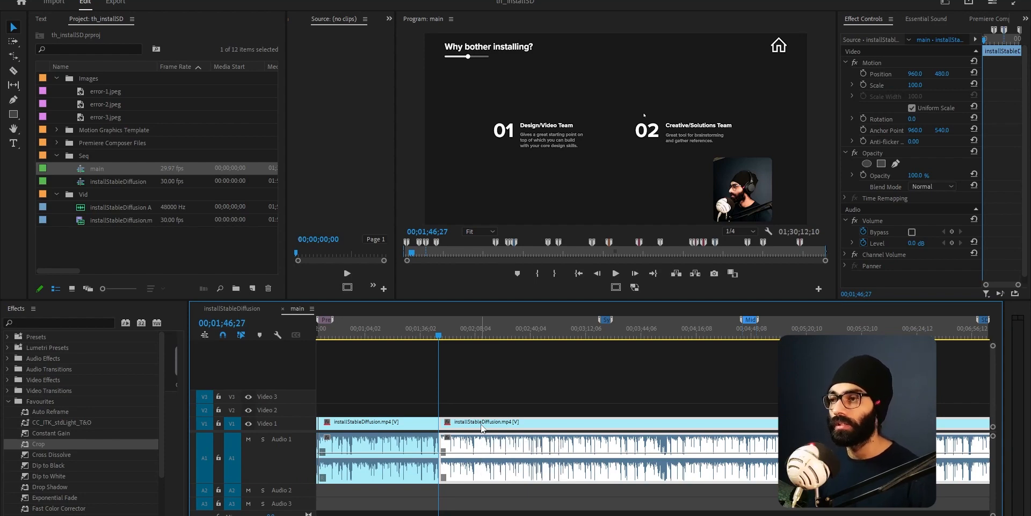
{"action": "scroll", "coordinate": [448, 421], "scroll_direction": "down", "scroll_amount": 5}
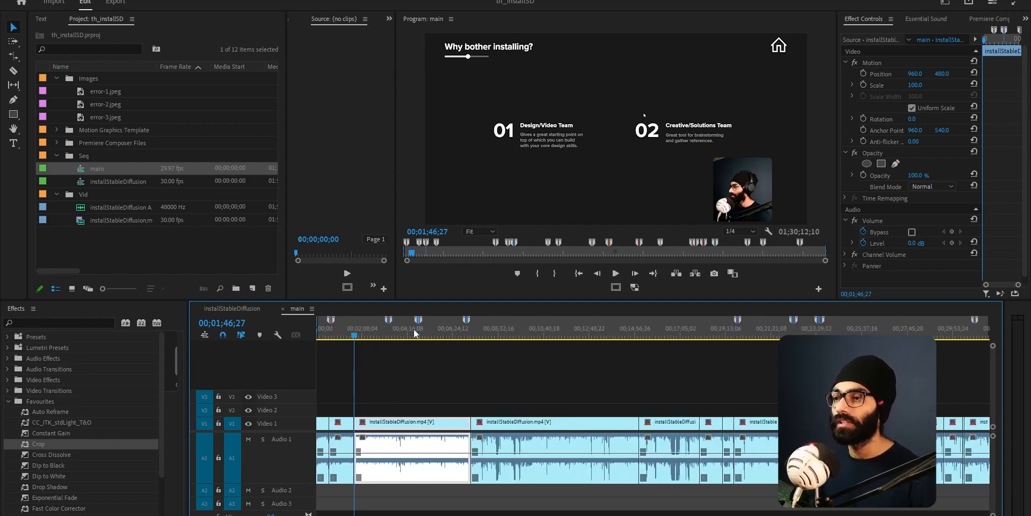
{"action": "scroll", "coordinate": [340, 348], "scroll_direction": "up", "scroll_amount": 5}
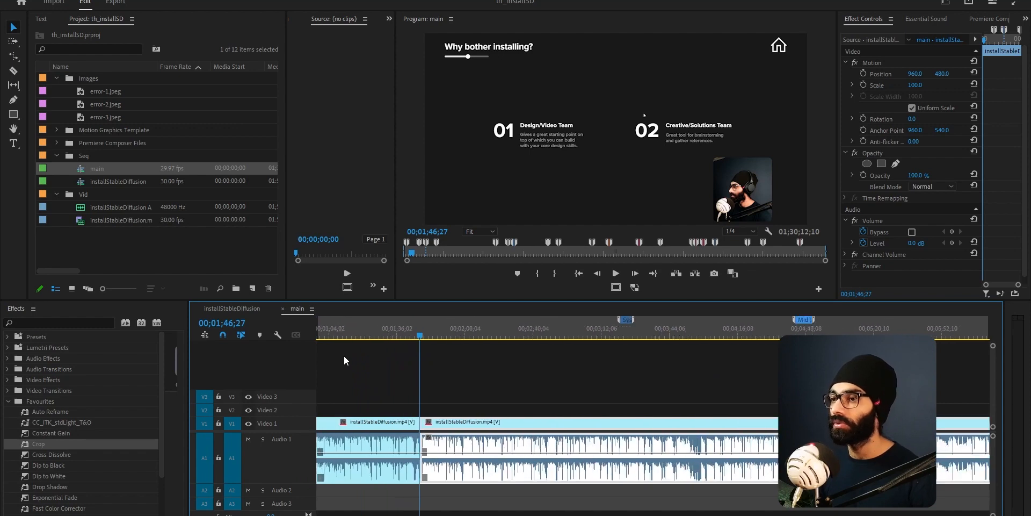
{"action": "left_click", "coordinate": [350, 353]}
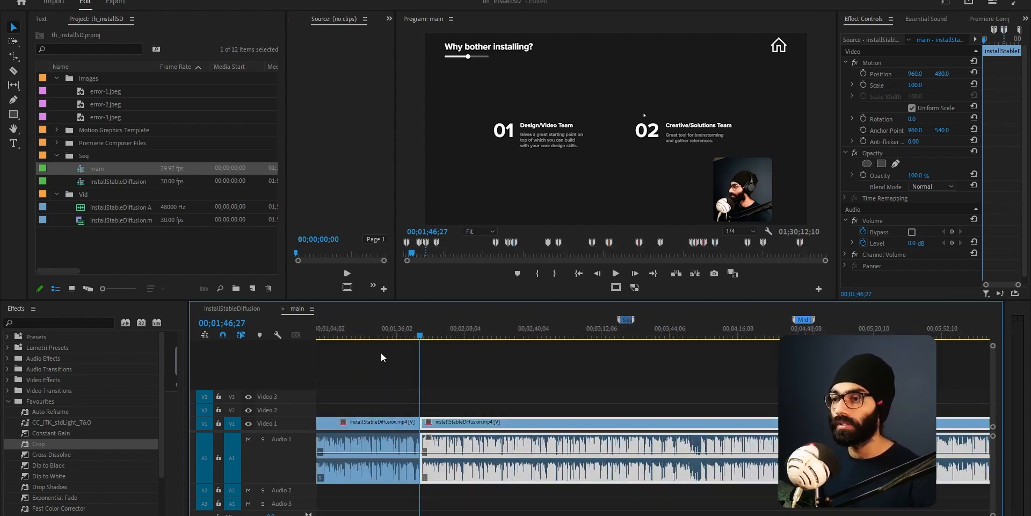
{"action": "left_click", "coordinate": [442, 385]}
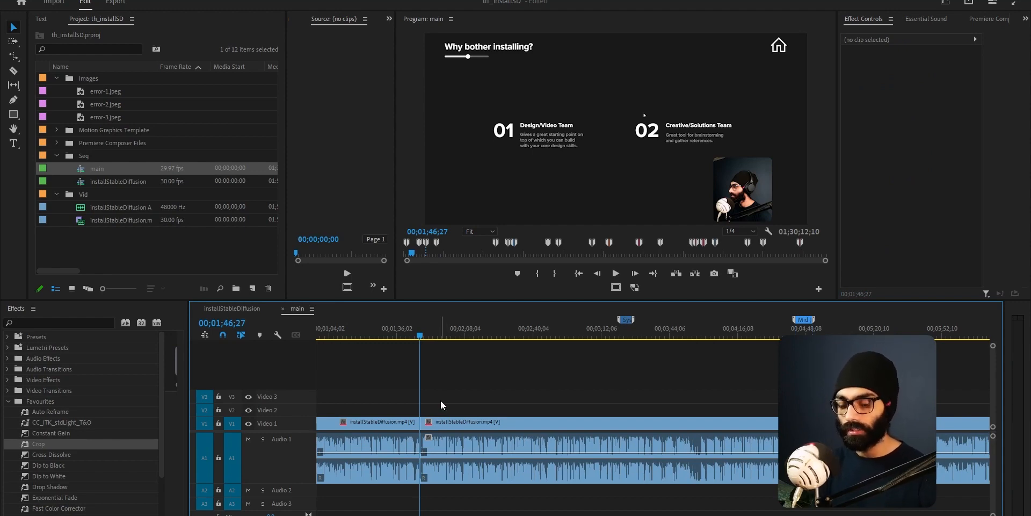
Find QiPress.exe through the system search and launch it.
{"action": "key", "text": "super"}
{"action": "type", "text": "qipre"}
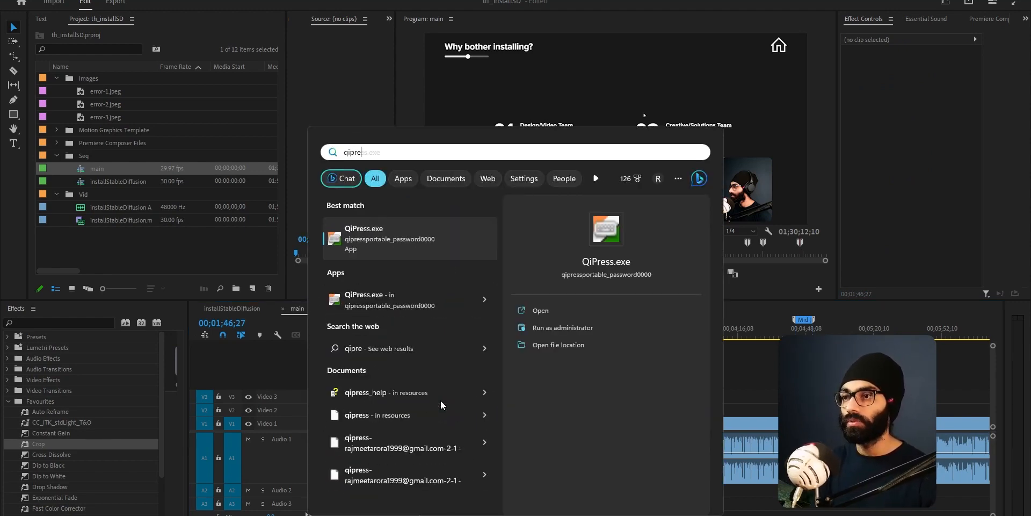
{"action": "left_click", "coordinate": [431, 246]}
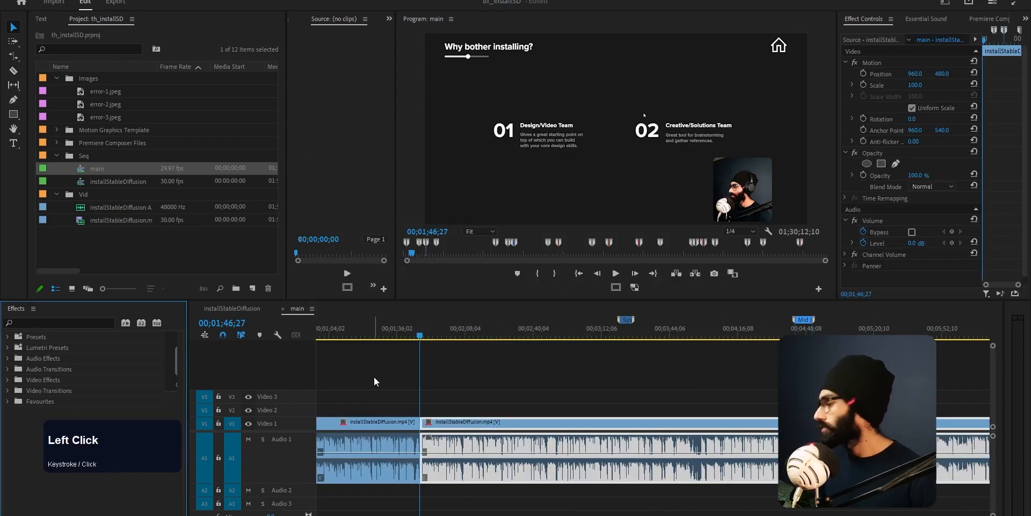
Deselect all clips and add a sequence marker at the playhead, 00;01;46;27.
{"action": "key", "text": "ctrl+shift+a"}
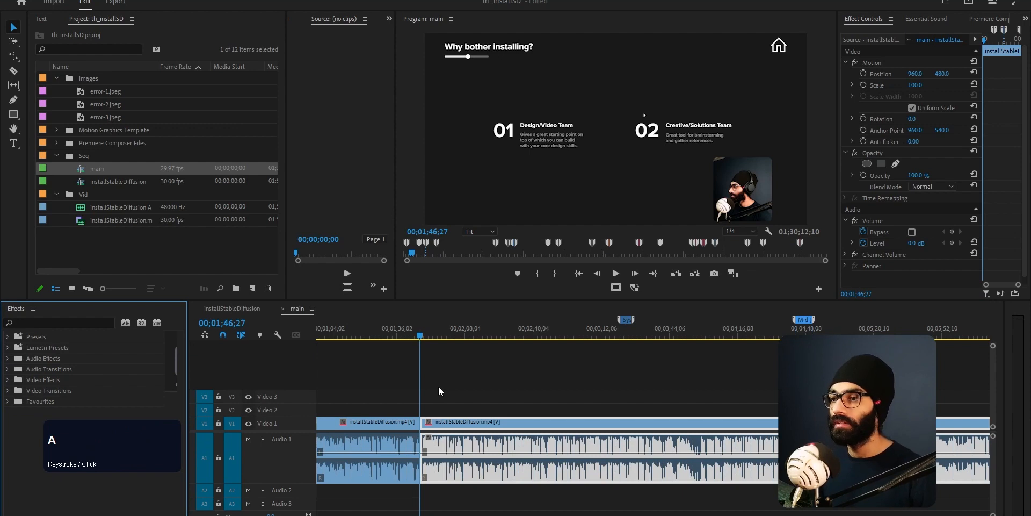
{"action": "left_click", "coordinate": [454, 404]}
{"action": "key", "text": "a"}
{"action": "key", "text": "m"}
Name the new marker at the playhead "Here's a change" and set its colour to blue.
{"action": "left_click", "coordinate": [421, 320]}
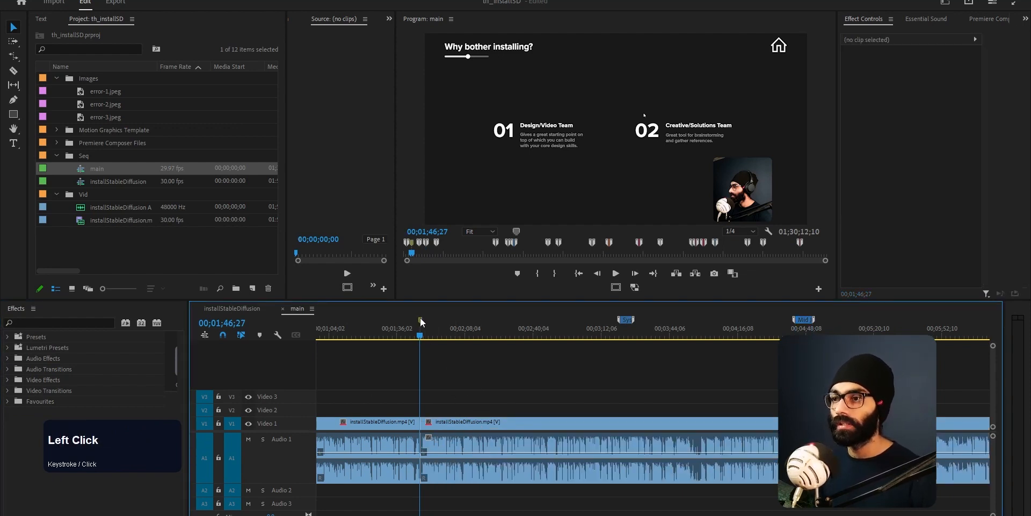
{"action": "double_click", "coordinate": [421, 320]}
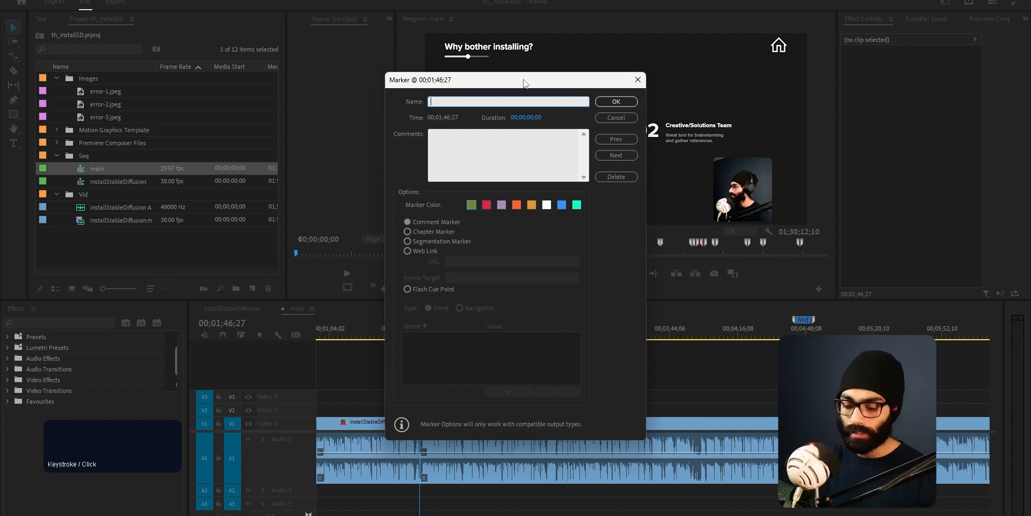
{"action": "type", "text": "Here's"}
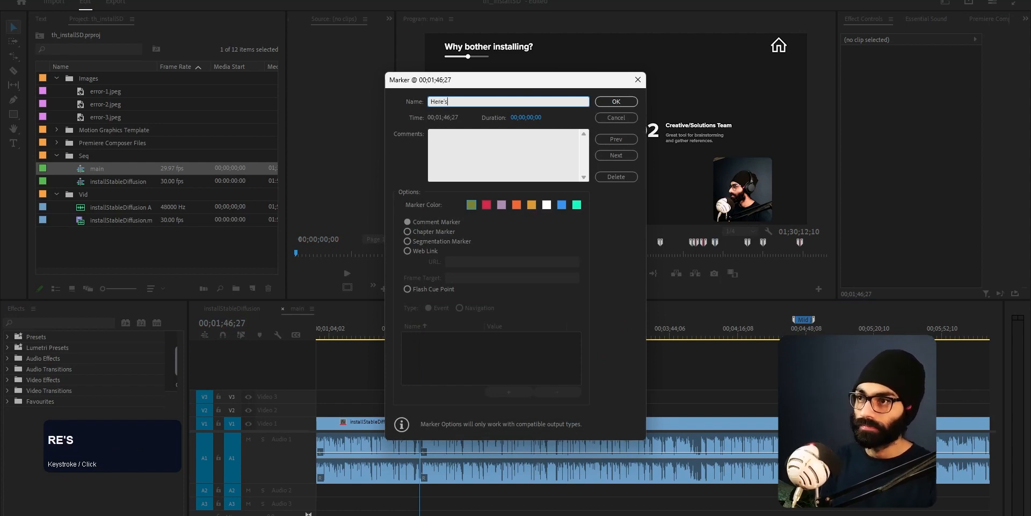
{"action": "type", "text": " a change"}
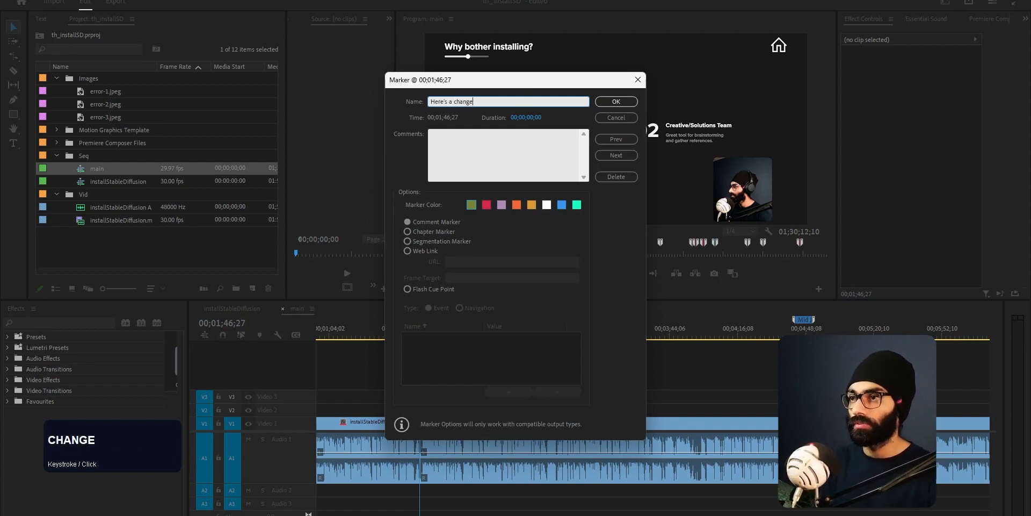
{"action": "left_click", "coordinate": [486, 205]}
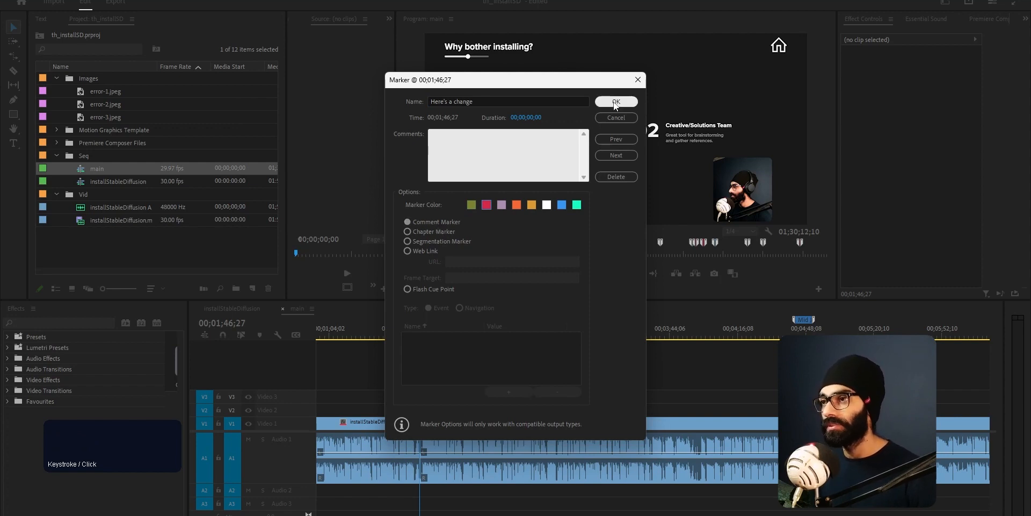
{"action": "left_click", "coordinate": [559, 205]}
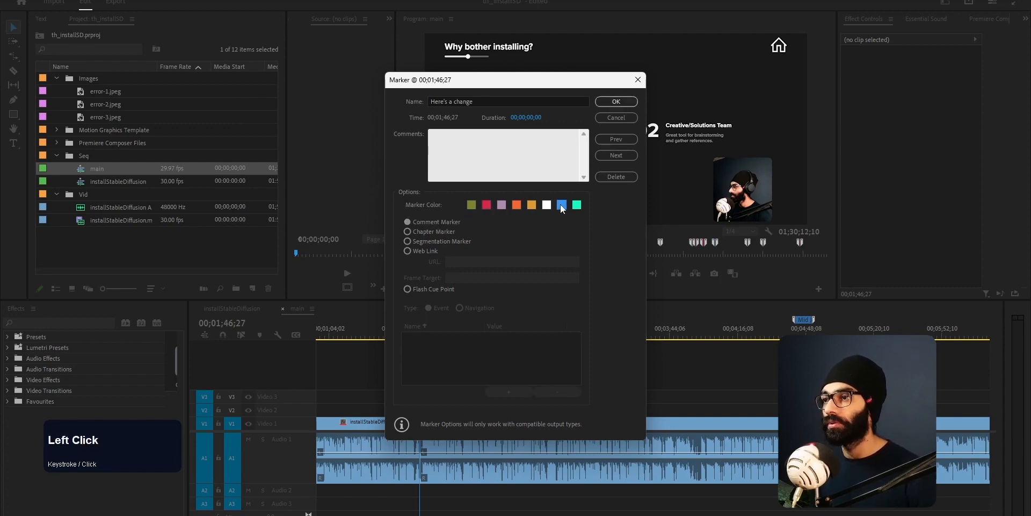
{"action": "left_click", "coordinate": [615, 102]}
Stretch the "Here's a change" marker into a range marker about 10 seconds long, ending near 00;01;57;08.
{"action": "scroll", "coordinate": [392, 359], "scroll_direction": "up", "scroll_amount": 4, "text": "alt"}
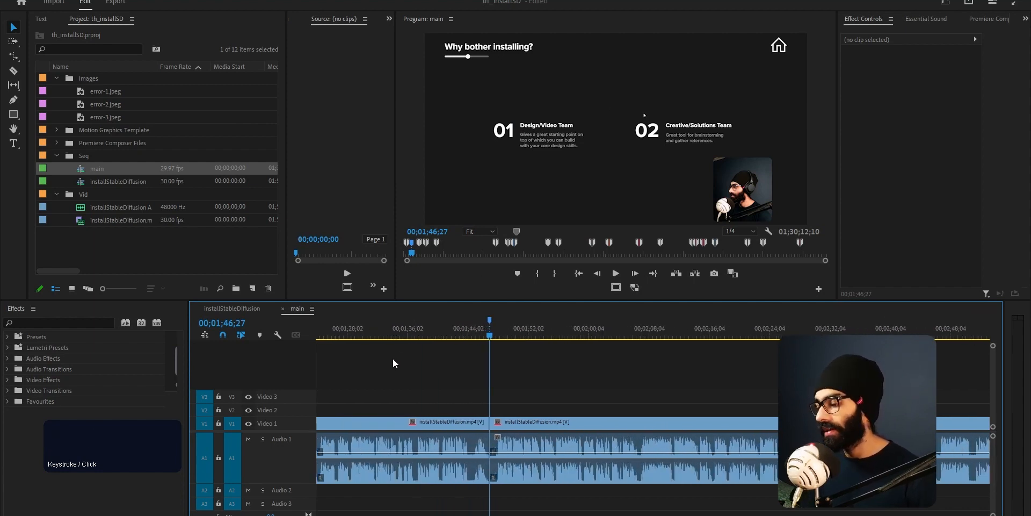
{"action": "key", "text": "KP_Multiply"}
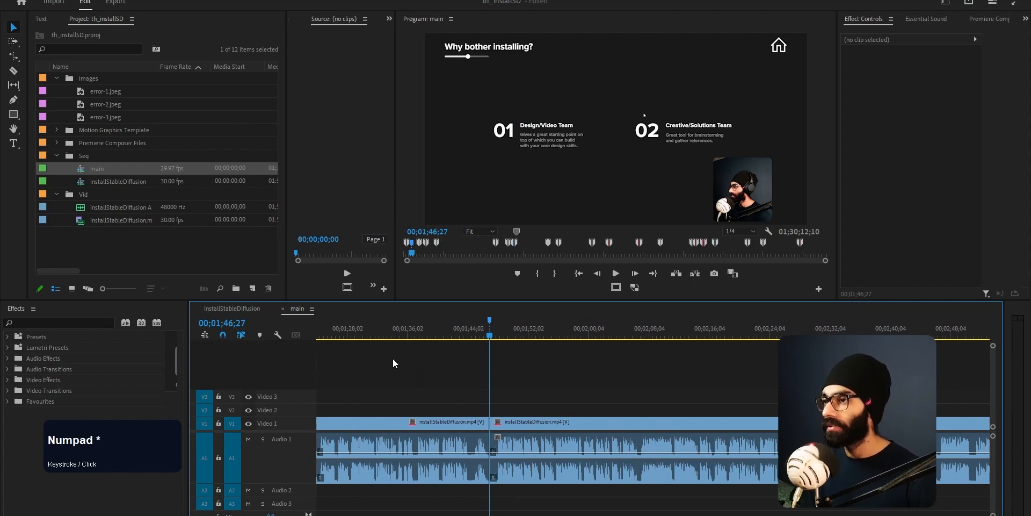
{"action": "scroll", "coordinate": [502, 326], "scroll_direction": "up", "scroll_amount": 1}
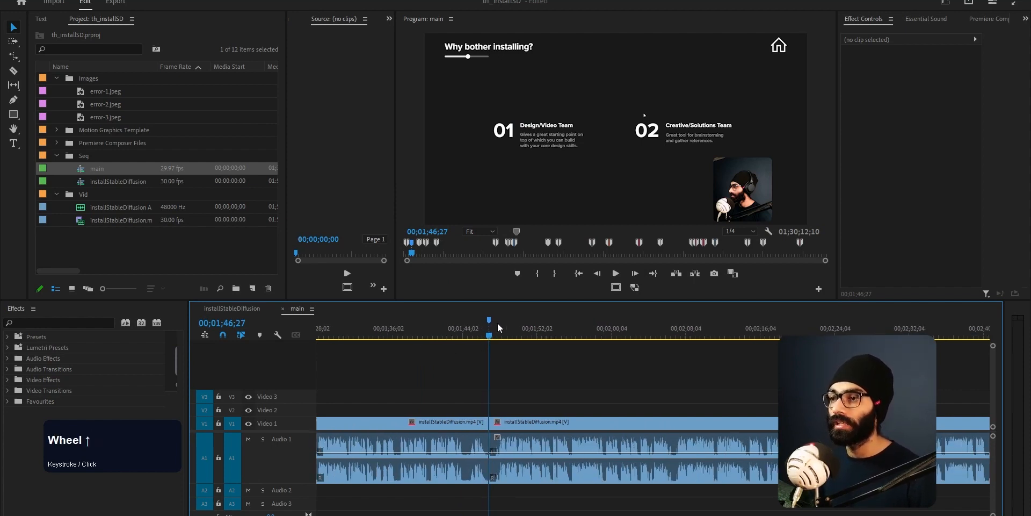
{"action": "key", "text": "alt"}
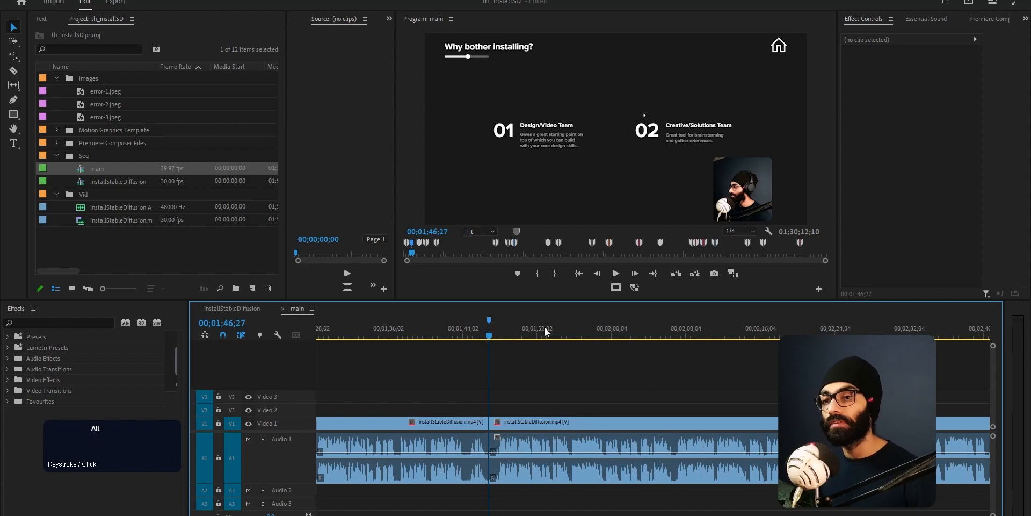
{"action": "left_click_drag", "start_coordinate": [491, 325], "coordinate": [587, 328]}
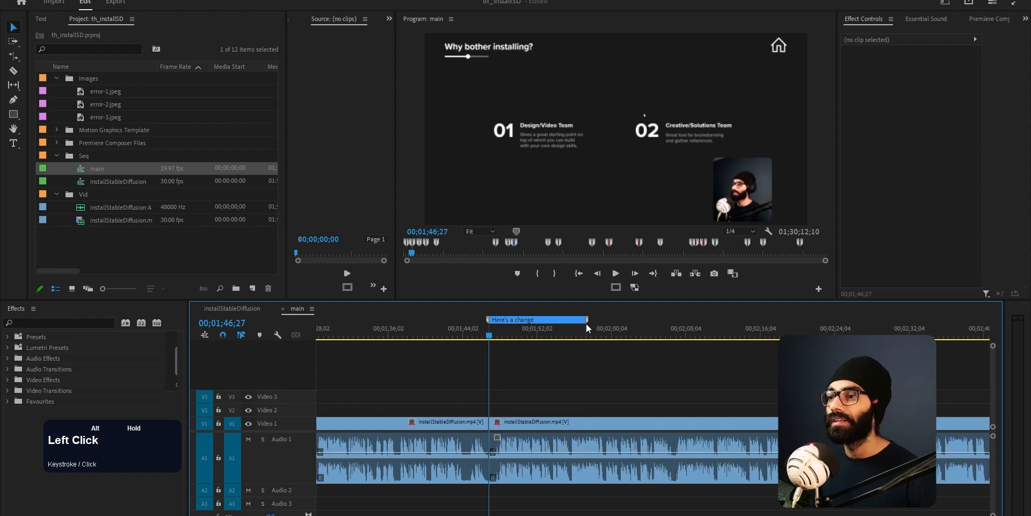
{"action": "left_click", "coordinate": [585, 329]}
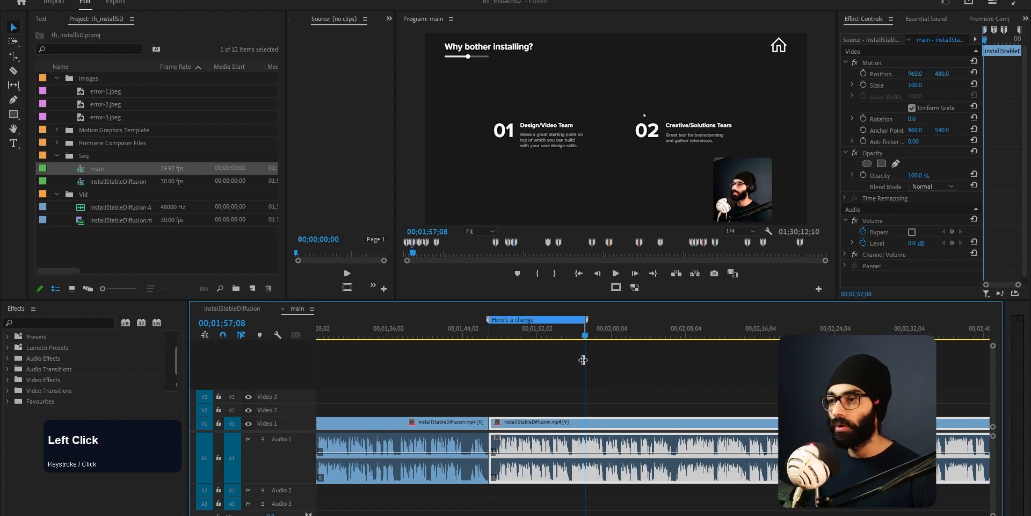
{"action": "left_click", "coordinate": [521, 334]}
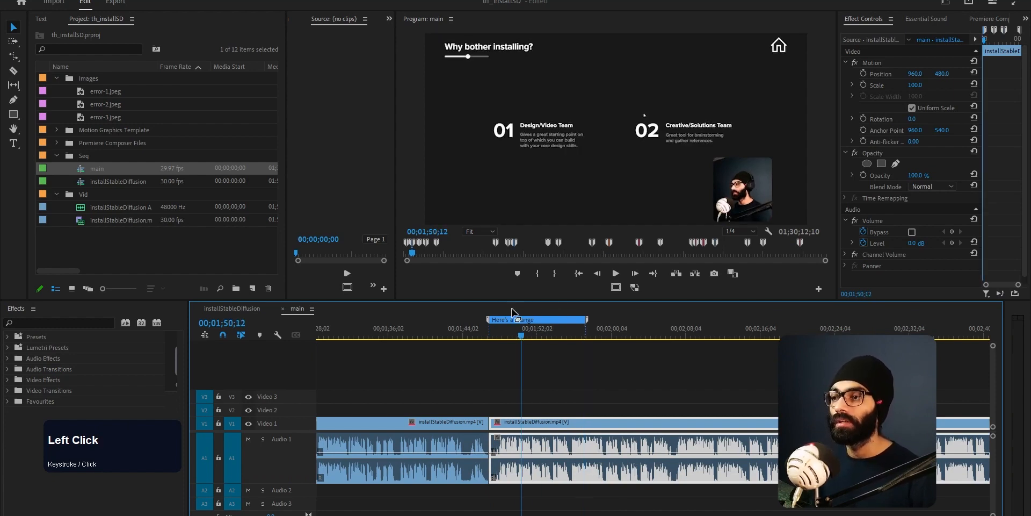
Reopen the "Here's a change" marker's settings, try the Segmentation and Chapter marker types, and keep the colour blue.
{"action": "double_click", "coordinate": [528, 321]}
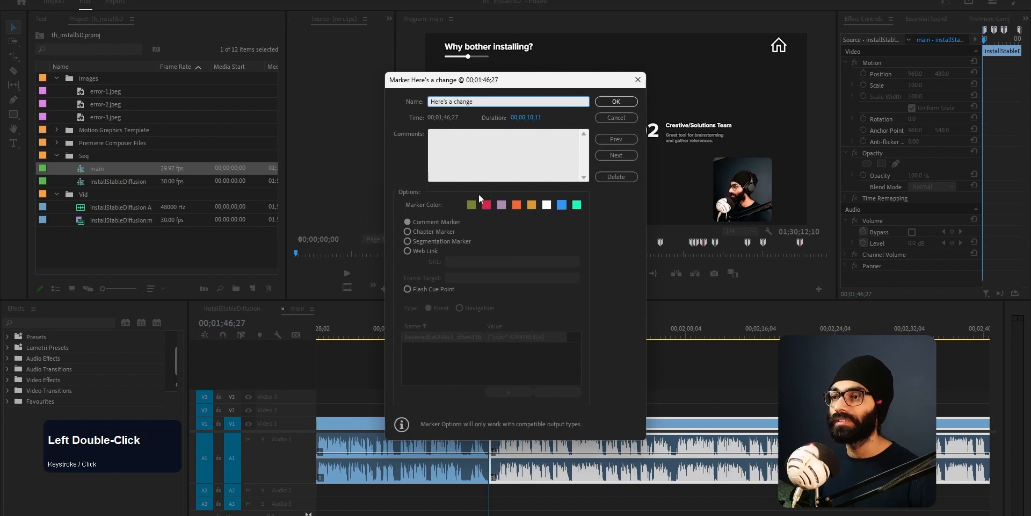
{"action": "left_click", "coordinate": [443, 230]}
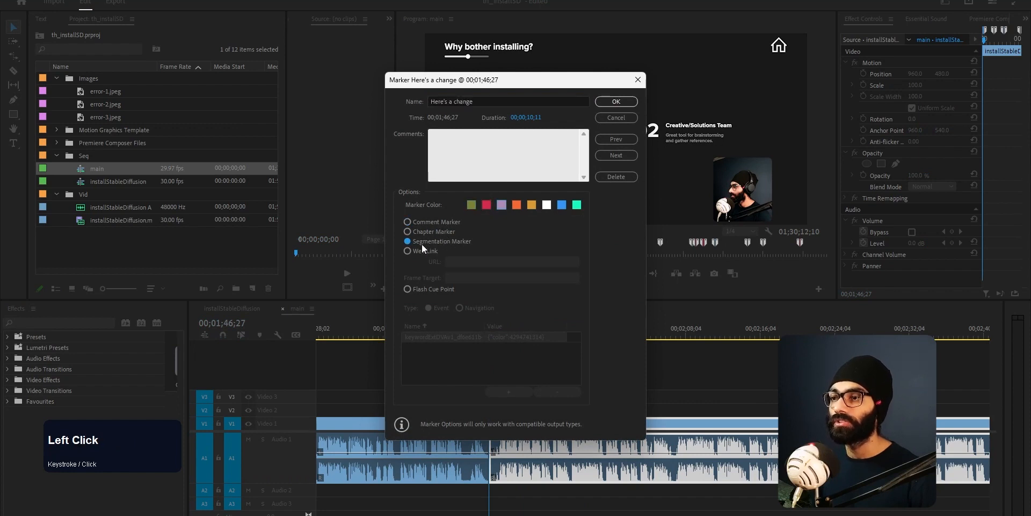
{"action": "left_click", "coordinate": [560, 205]}
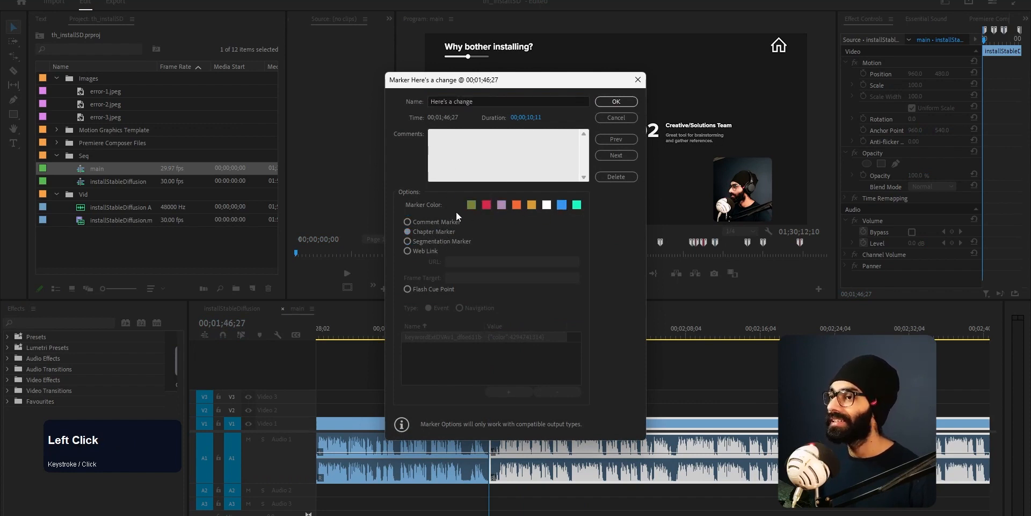
{"action": "left_click", "coordinate": [616, 101]}
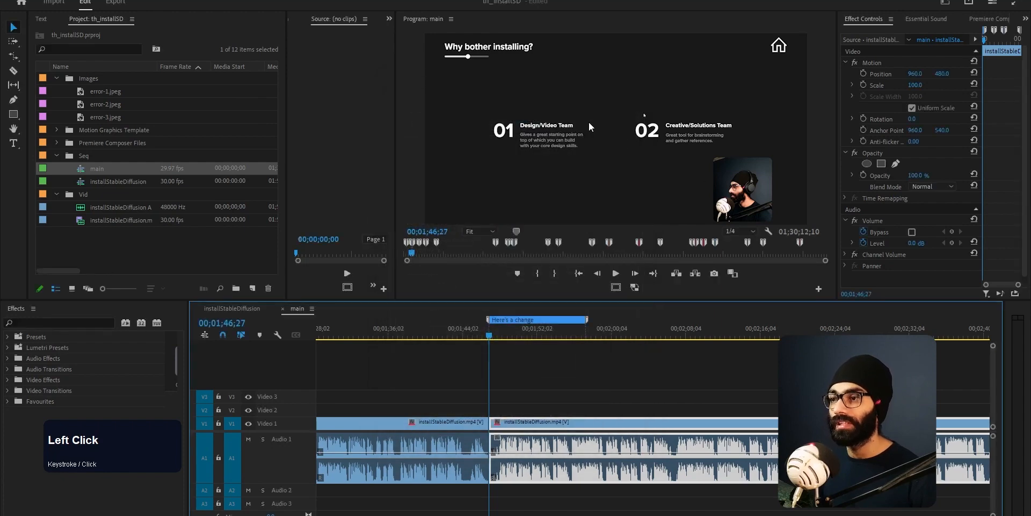
Check whether marker export is available with a clip selected and again with all clips deselected.
{"action": "scroll", "coordinate": [504, 369], "scroll_direction": "down", "scroll_amount": 4, "text": "alt"}
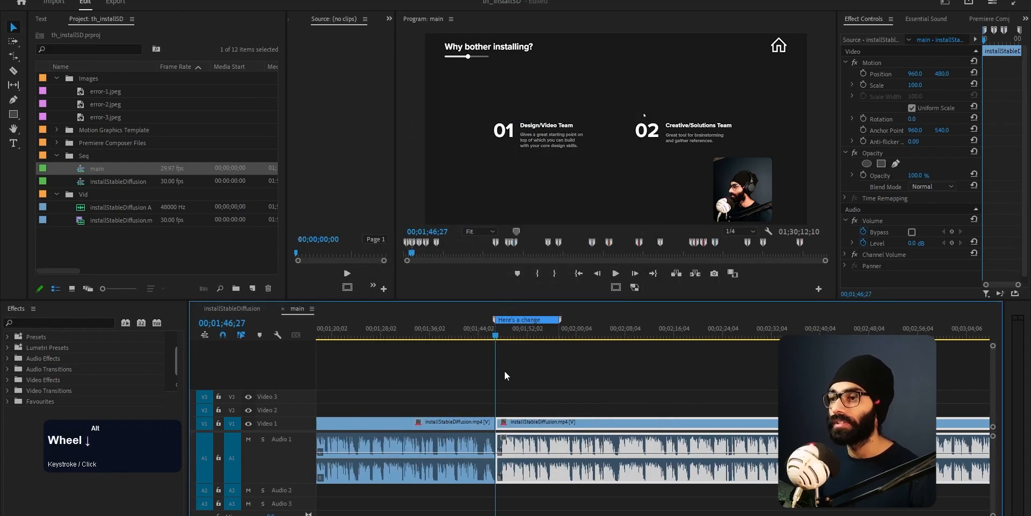
{"action": "scroll", "coordinate": [493, 382], "scroll_direction": "down", "scroll_amount": 2, "text": "alt"}
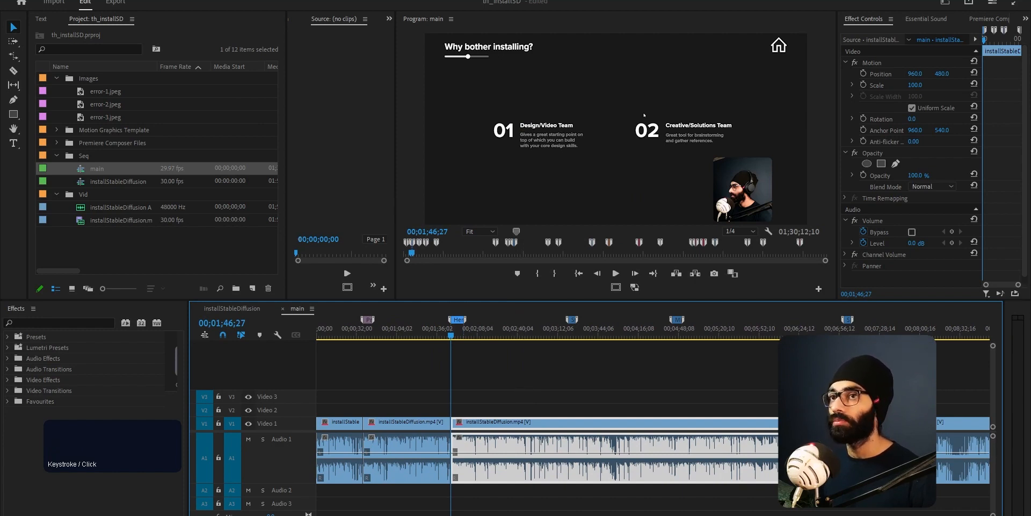
{"action": "left_click_drag", "start_coordinate": [288, 0], "coordinate": [292, 0]}
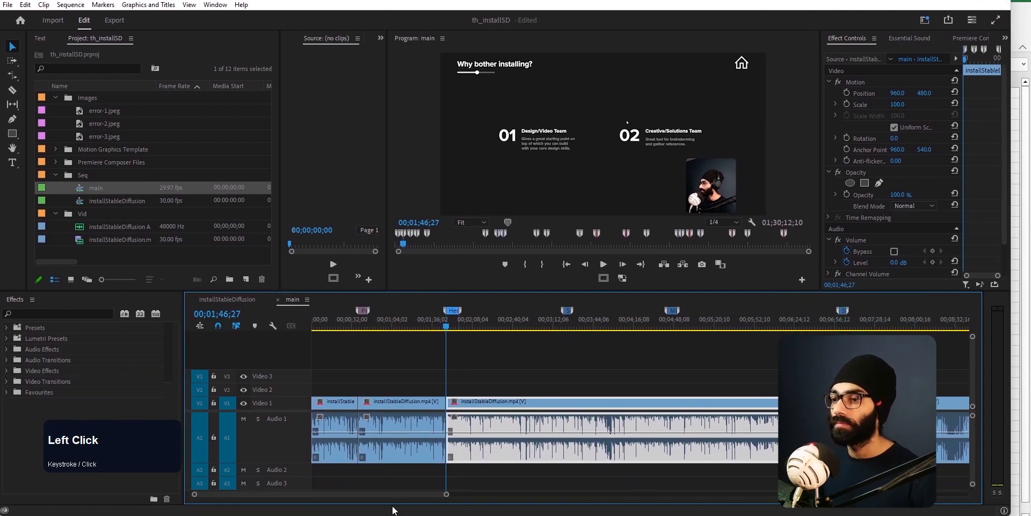
{"action": "mouse_move", "coordinate": [393, 513]}
{"action": "left_mouse_down"}
{"action": "mouse_move", "coordinate": [389, 505]}
{"action": "mouse_move", "coordinate": [389, 515]}
{"action": "left_mouse_up"}
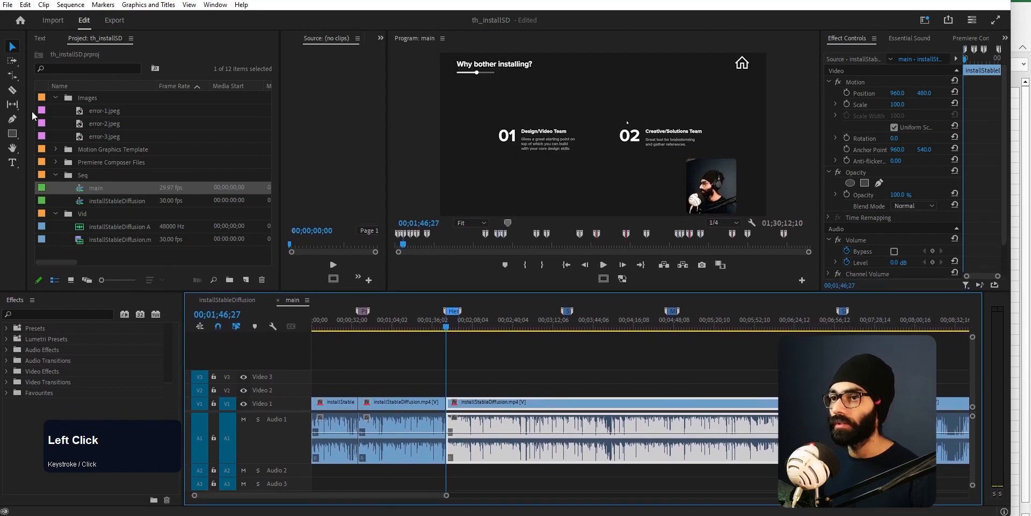
{"action": "left_click", "coordinate": [8, 5]}
{"action": "mouse_move", "coordinate": [67, 350]}
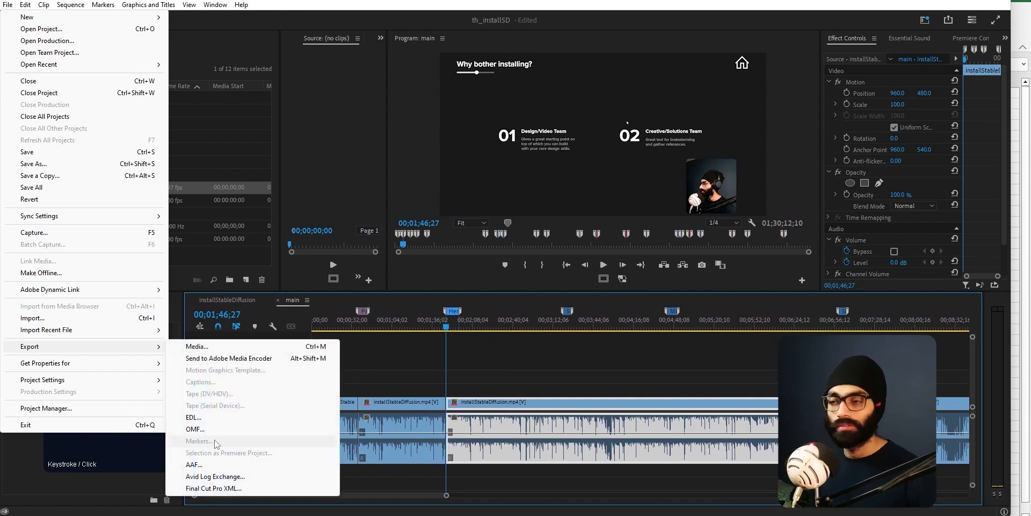
{"action": "left_click", "coordinate": [499, 351]}
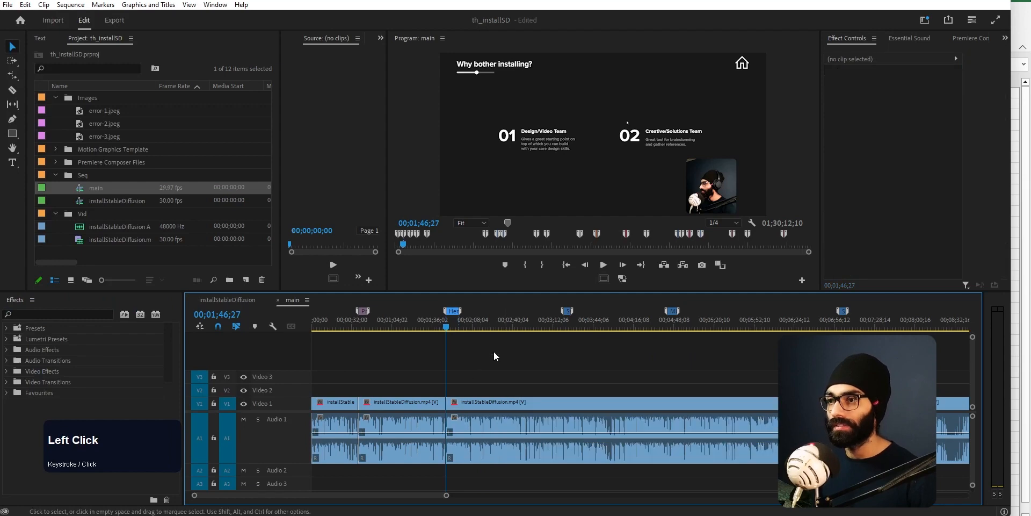
{"action": "left_click", "coordinate": [8, 4]}
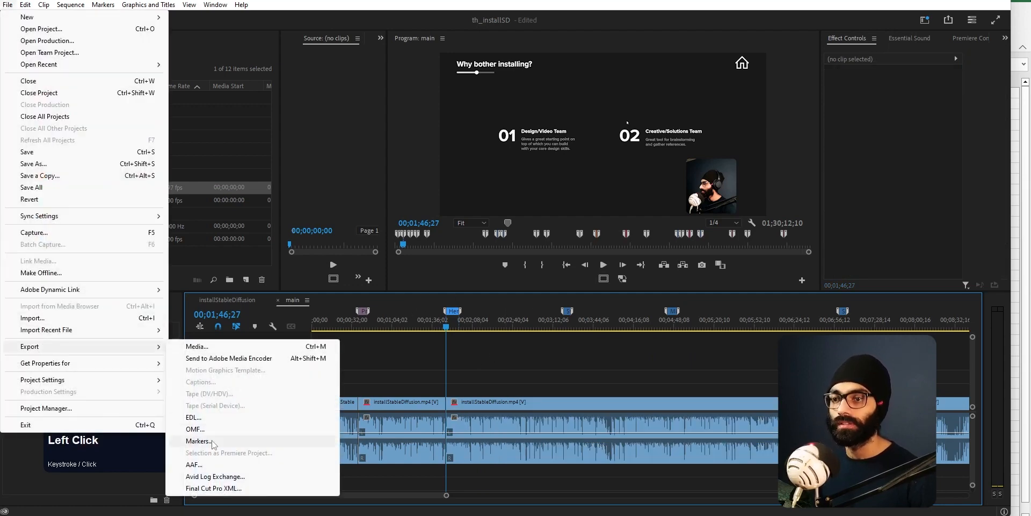
{"action": "left_click", "coordinate": [453, 357]}
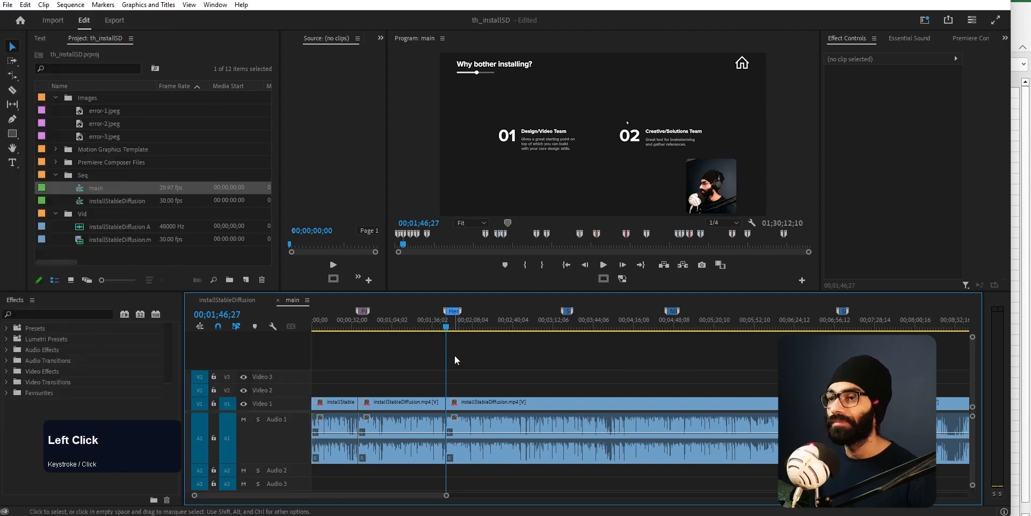
Check whether marker export is available with no project item selected.
{"action": "left_click", "coordinate": [109, 264]}
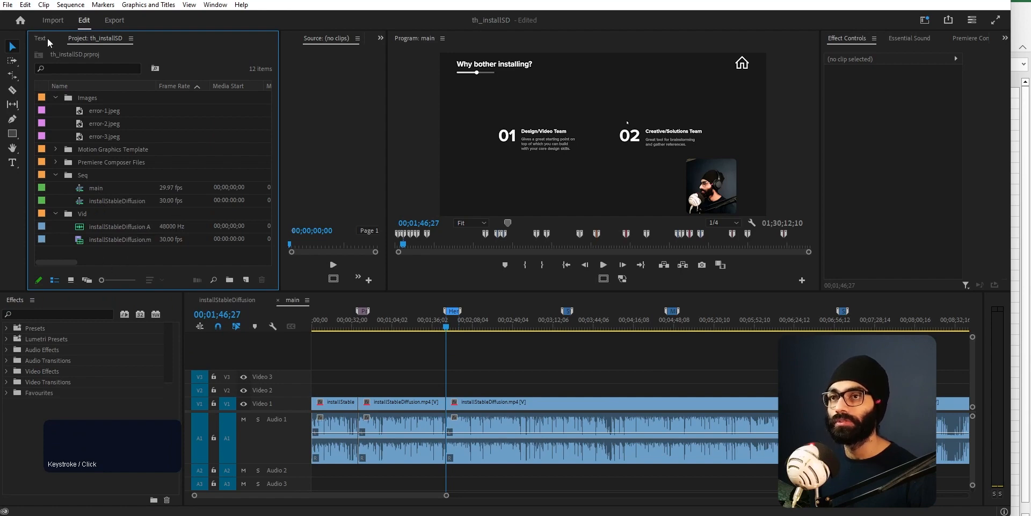
{"action": "left_click", "coordinate": [8, 4]}
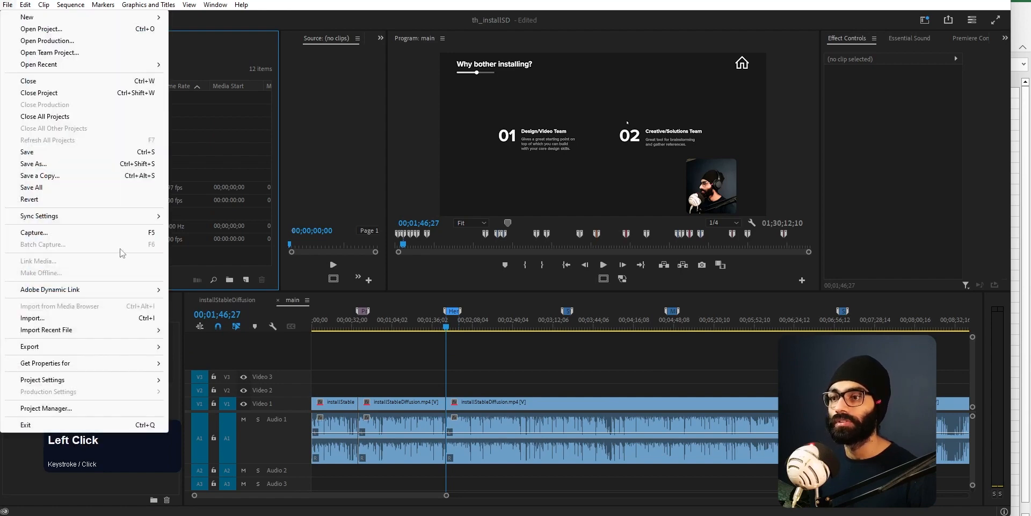
{"action": "left_click", "coordinate": [70, 347]}
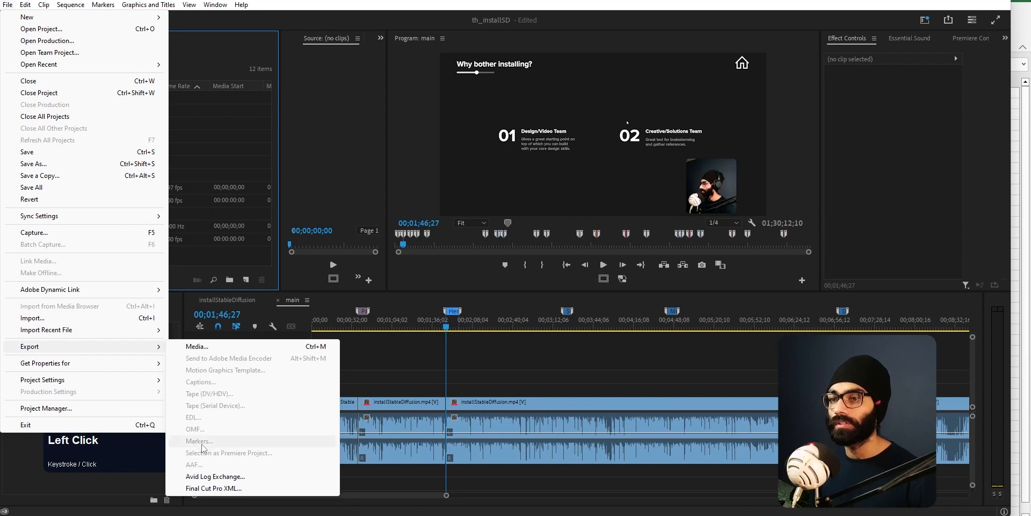
{"action": "left_click", "coordinate": [175, 232]}
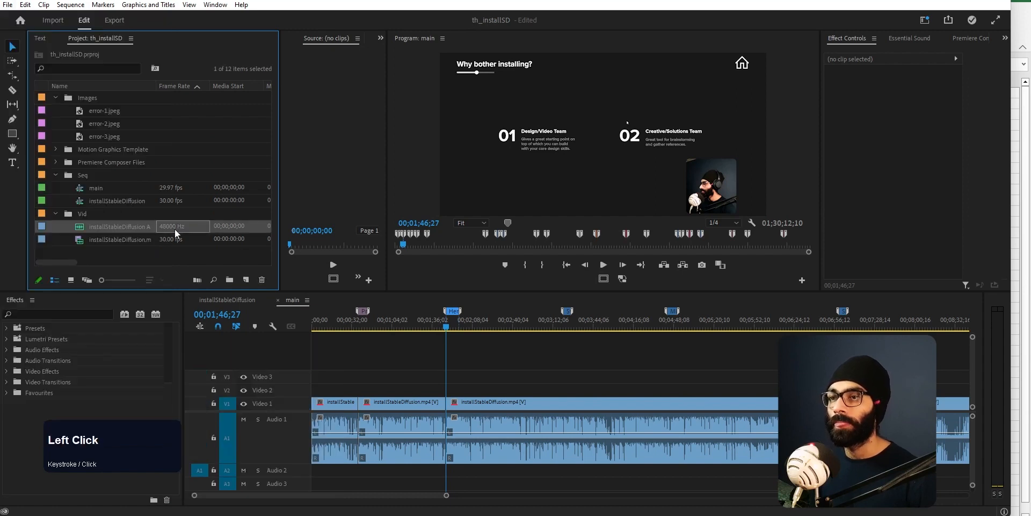
Select the main sequence among the project items and open the marker export settings for it.
{"action": "left_click", "coordinate": [101, 188]}
{"action": "left_click", "coordinate": [108, 204]}
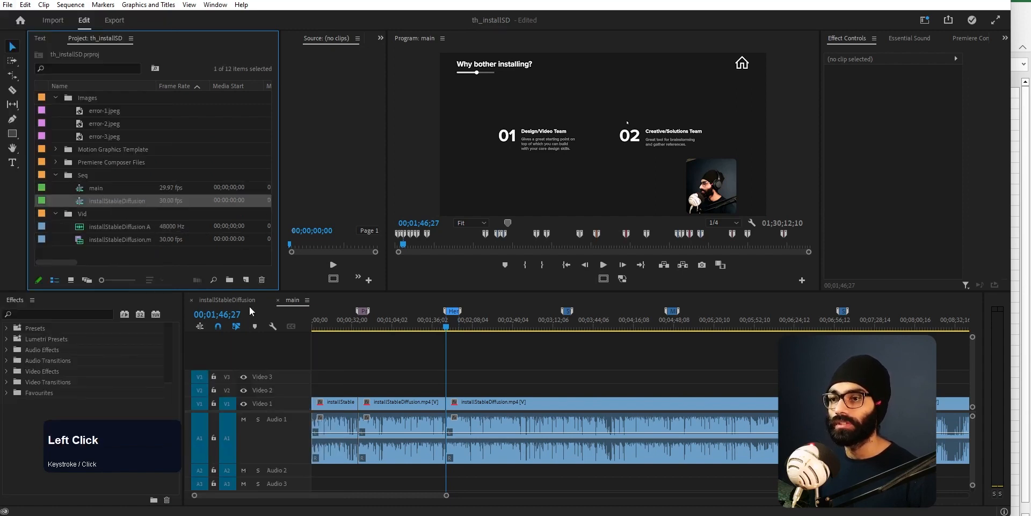
{"action": "left_click", "coordinate": [107, 189]}
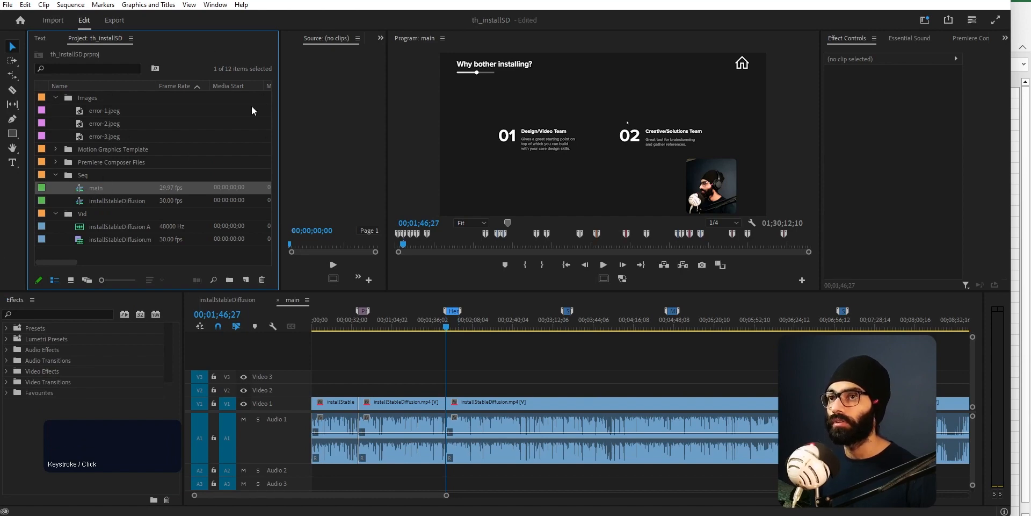
{"action": "left_click", "coordinate": [8, 5]}
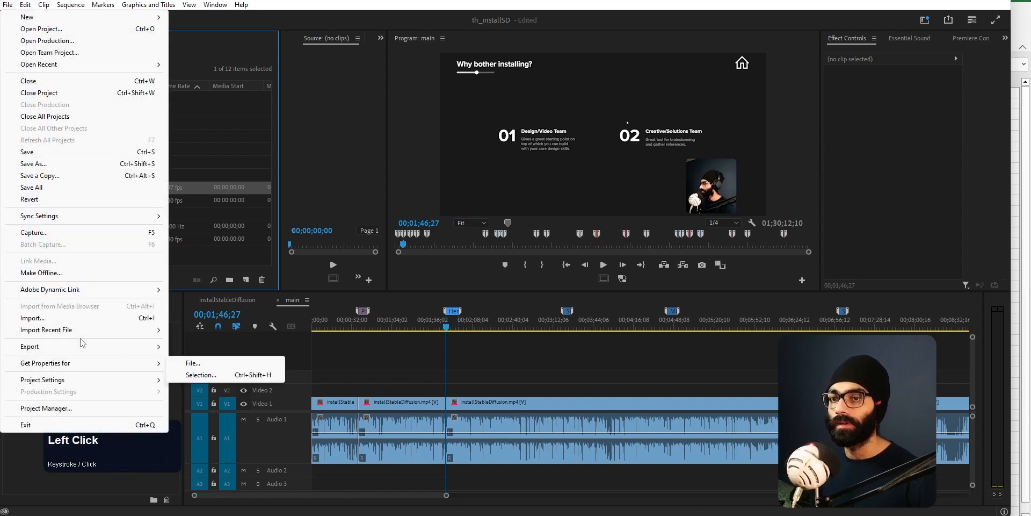
{"action": "mouse_move", "coordinate": [64, 346]}
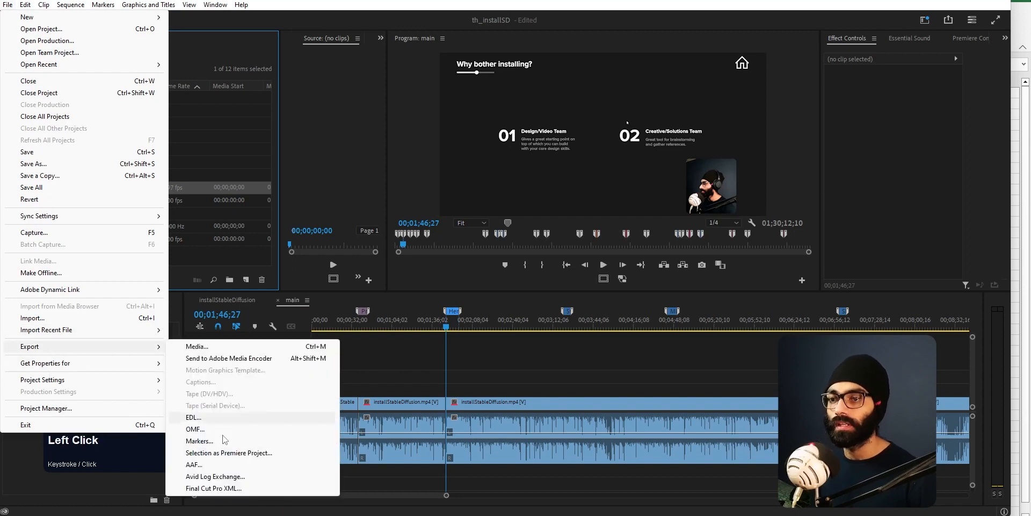
{"action": "left_click", "coordinate": [218, 446]}
Export the sequence markers as Comma Separated Values (*.csv) with the output file name markers2.
{"action": "left_click", "coordinate": [510, 218]}
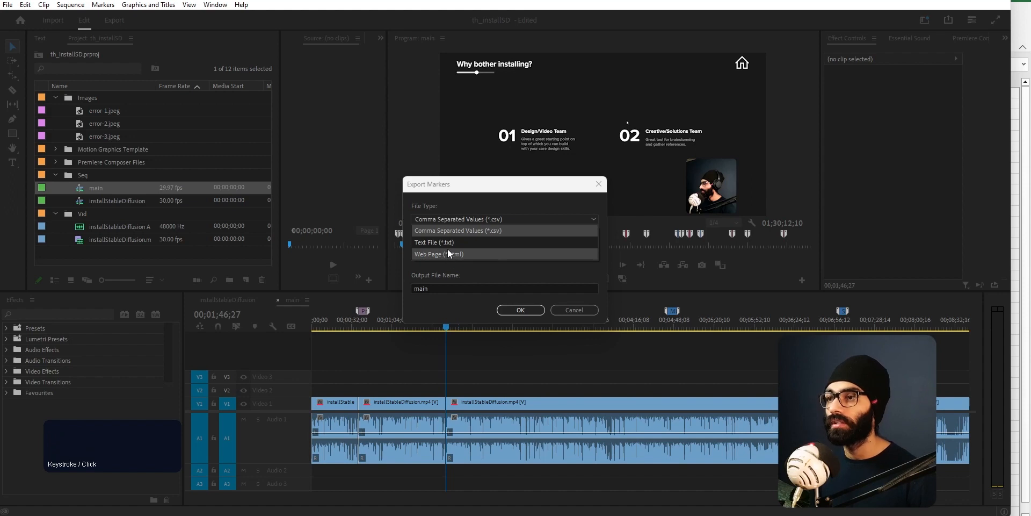
{"action": "left_click", "coordinate": [482, 229]}
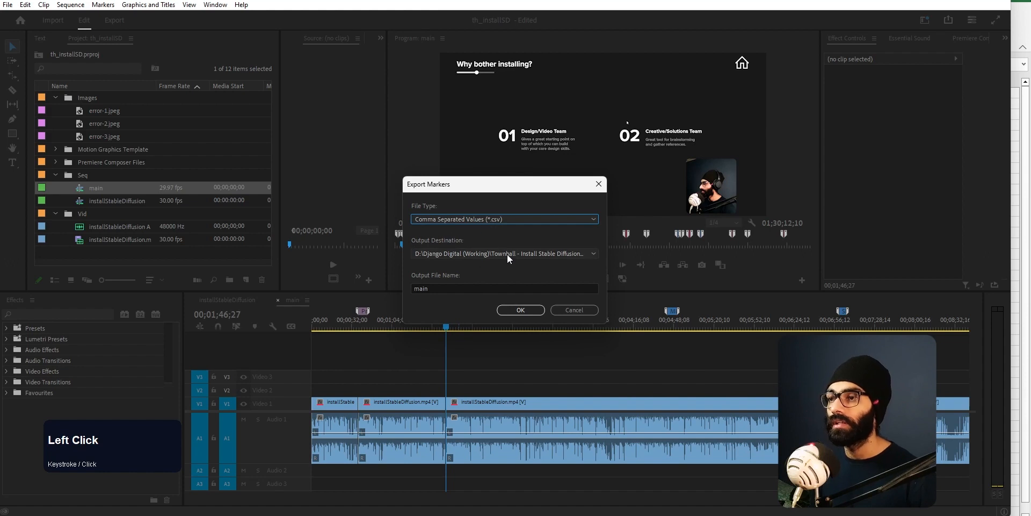
{"action": "left_click", "coordinate": [466, 289]}
{"action": "type", "text": "markers2"}
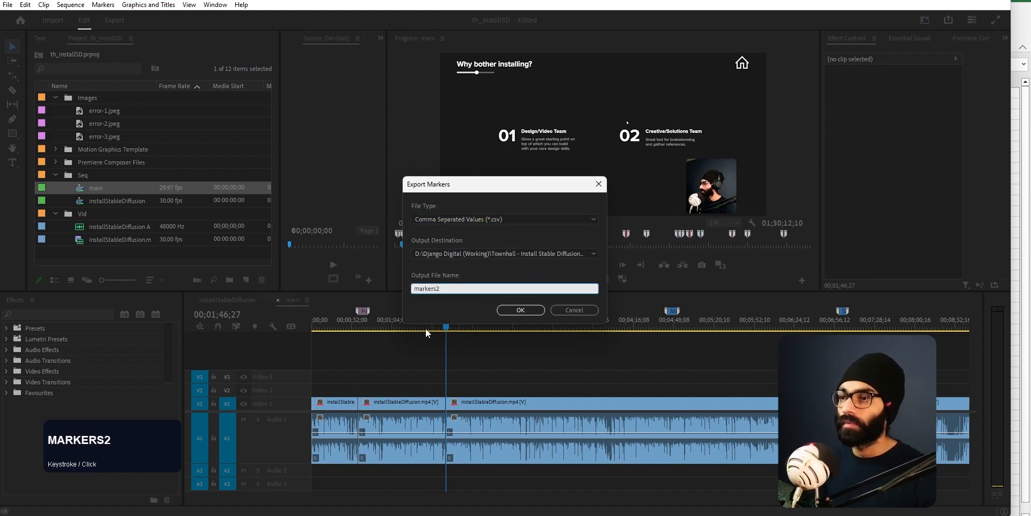
{"action": "left_click", "coordinate": [522, 310]}
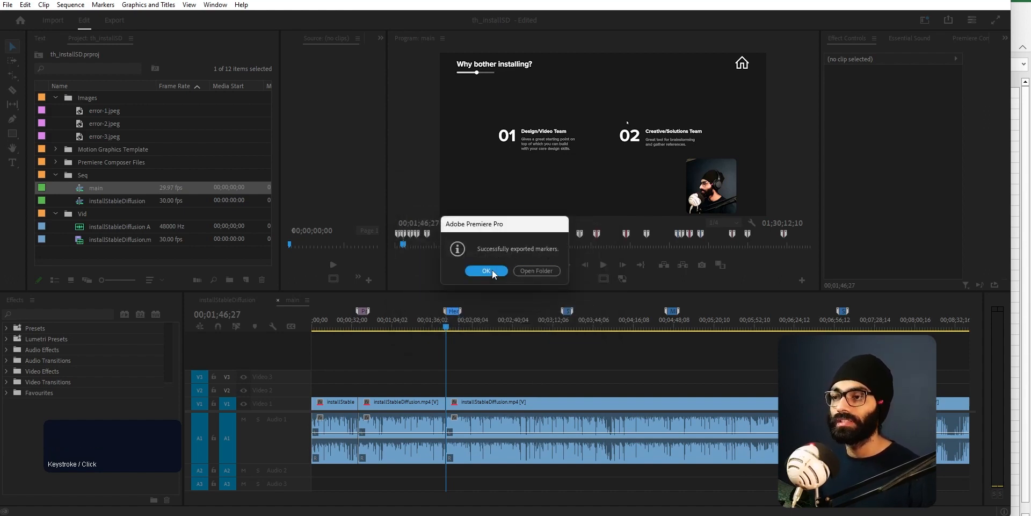
Open the exported markers2.csv from its output folder in Excel and widen its columns to fit the contents.
{"action": "left_click", "coordinate": [521, 269]}
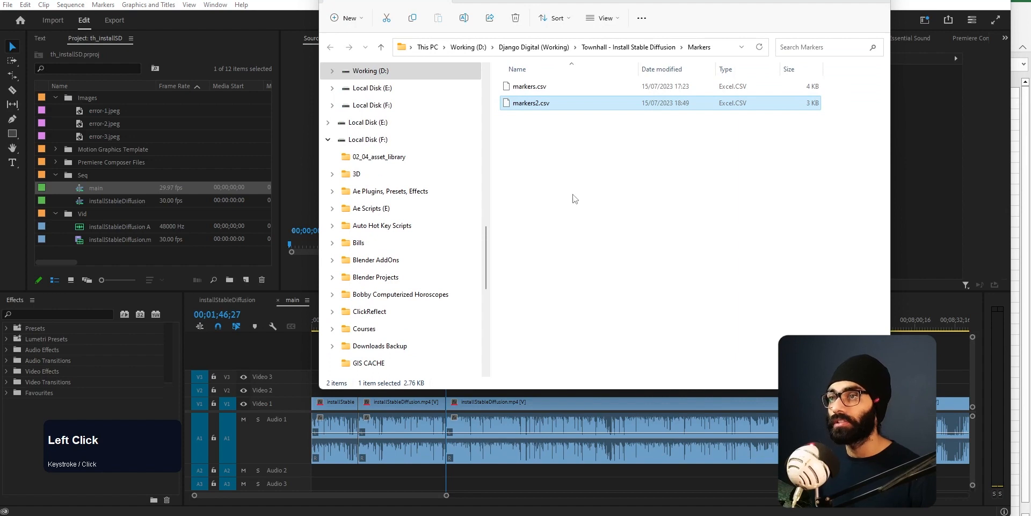
{"action": "left_click", "coordinate": [582, 178]}
{"action": "left_click", "coordinate": [538, 105]}
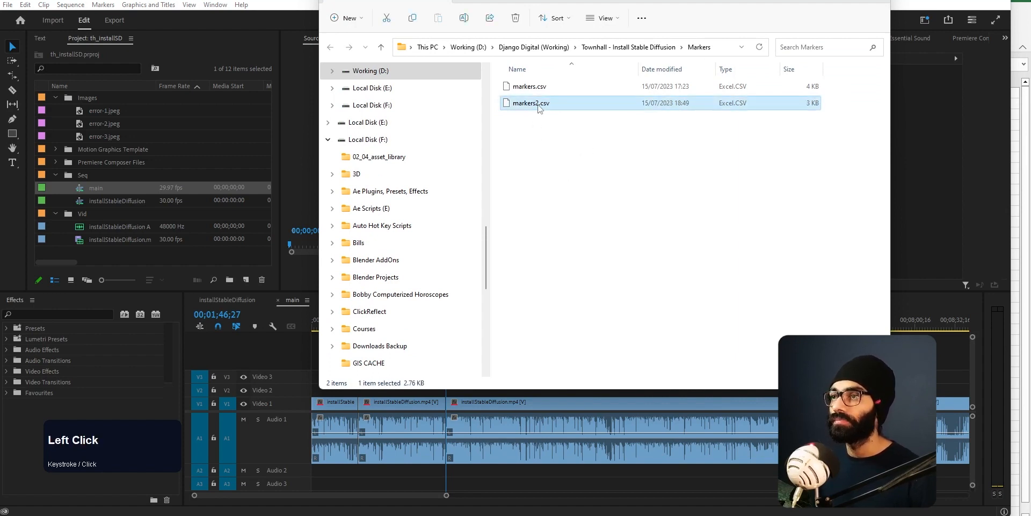
{"action": "left_click", "coordinate": [540, 88]}
{"action": "left_click", "coordinate": [548, 105]}
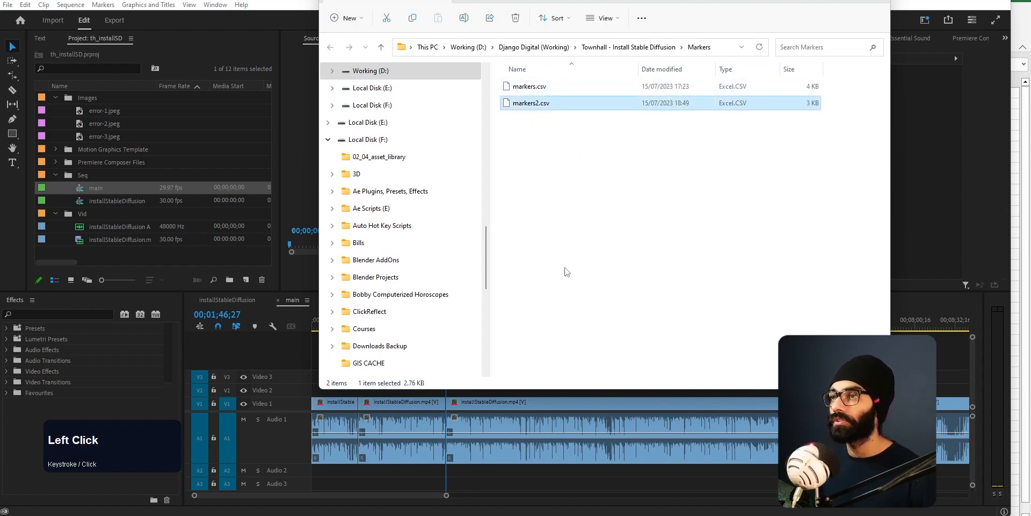
{"action": "double_click", "coordinate": [540, 104]}
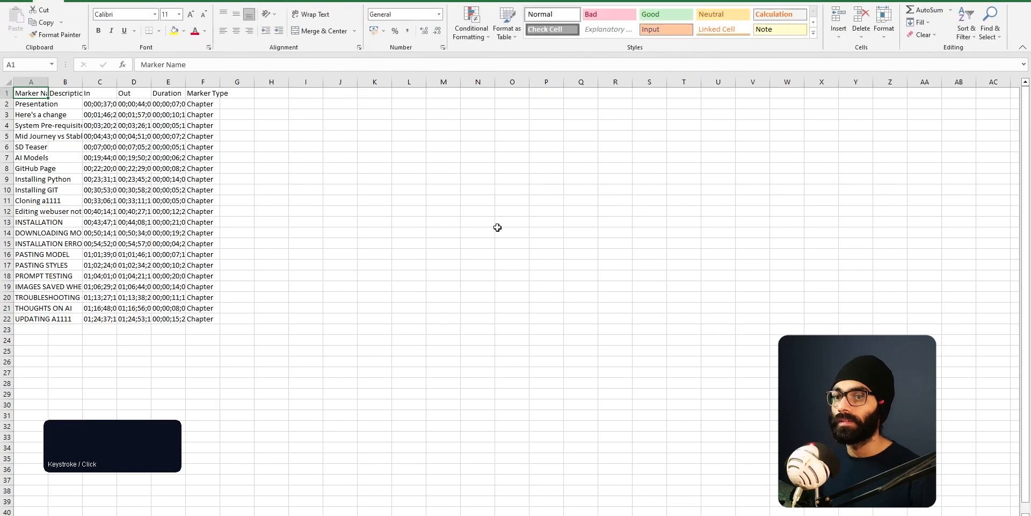
{"action": "left_click_drag", "start_coordinate": [537, 0], "coordinate": [593, 36]}
{"action": "double_click", "coordinate": [594, 37]}
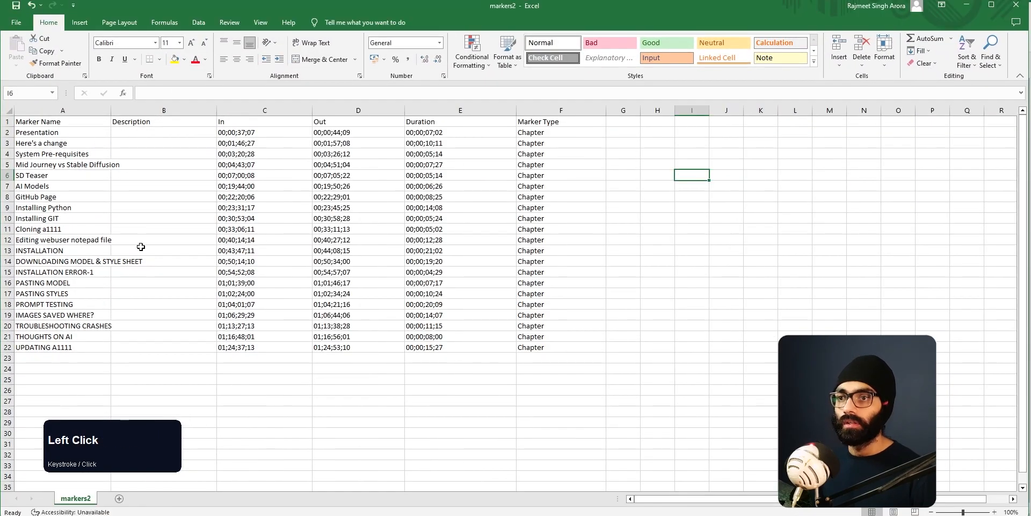
Examine the exported marker names, descriptions, in and out points, durations and marker types in markers2.
{"action": "left_click", "coordinate": [64, 248]}
{"action": "left_click", "coordinate": [64, 142]}
{"action": "left_click", "coordinate": [138, 134]}
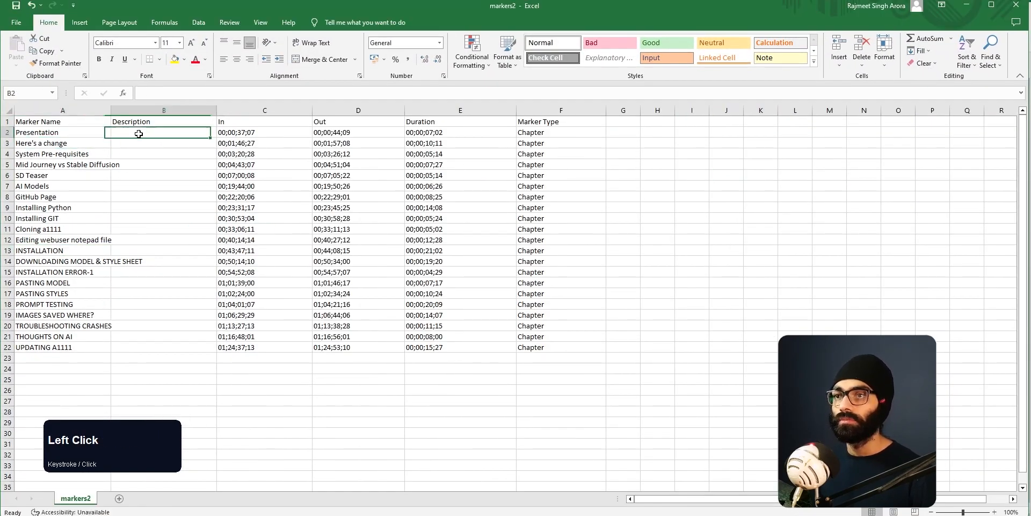
{"action": "left_click", "coordinate": [252, 156]}
{"action": "left_click", "coordinate": [341, 119]}
{"action": "left_click", "coordinate": [441, 161]}
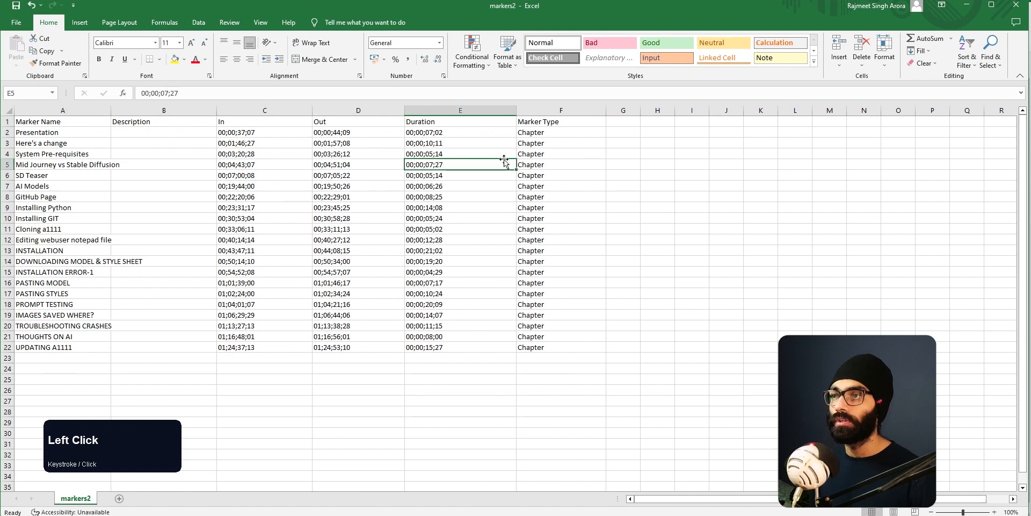
{"action": "left_click", "coordinate": [562, 156]}
{"action": "left_click_drag", "start_coordinate": [565, 133], "coordinate": [559, 346]}
{"action": "left_click", "coordinate": [560, 346]}
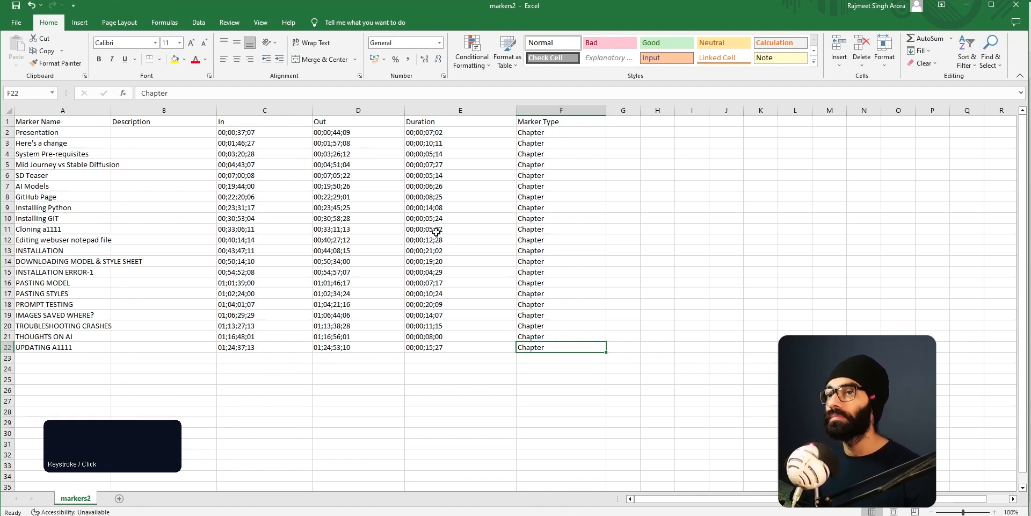
Switch to the YouTube Chapters Generator workbook, enlarge its window to fill the screen and collapse the ribbon.
{"action": "key", "text": "alt+Tab"}
{"action": "mouse_move", "coordinate": [516, 7]}
{"action": "left_mouse_down"}
{"action": "mouse_move", "coordinate": [526, 4]}
{"action": "mouse_move", "coordinate": [517, 10]}
{"action": "left_mouse_up"}
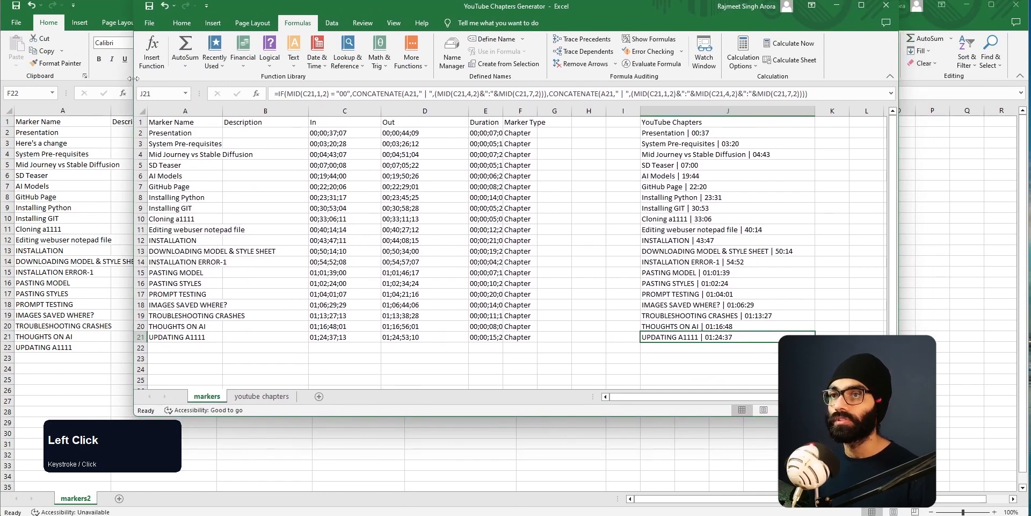
{"action": "left_click_drag", "start_coordinate": [134, 78], "coordinate": [1, 79]}
{"action": "left_click_drag", "start_coordinate": [898, 268], "coordinate": [1026, 275]}
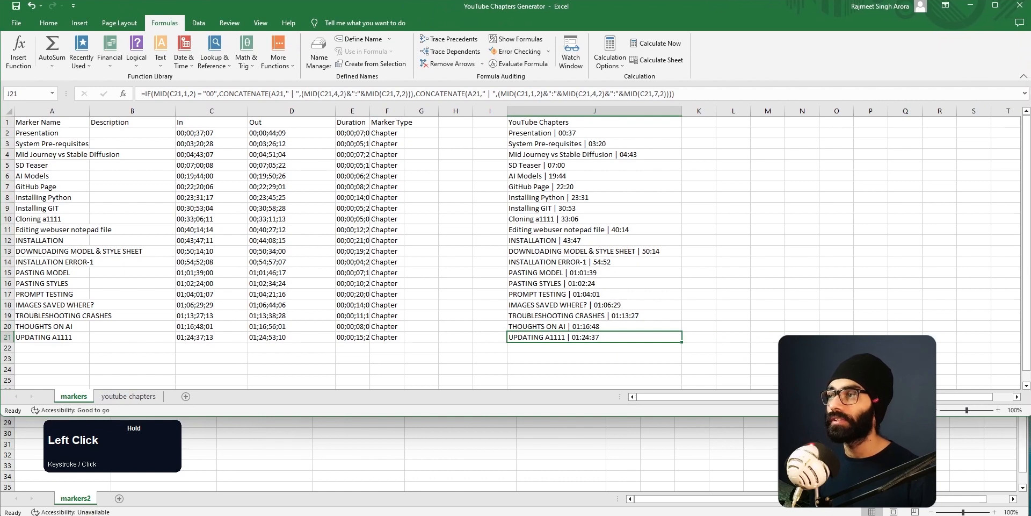
{"action": "left_click_drag", "start_coordinate": [753, 416], "coordinate": [753, 514]}
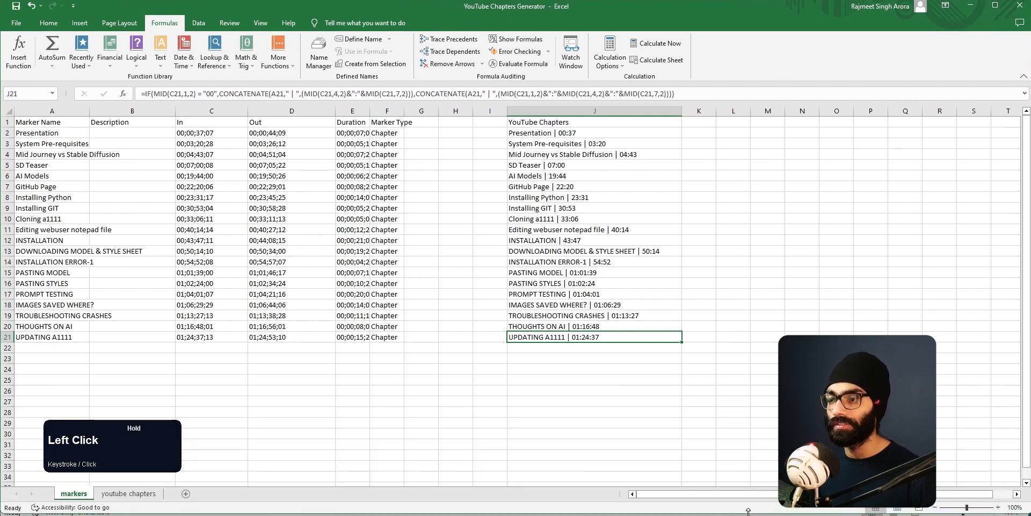
{"action": "scroll", "coordinate": [389, 236], "scroll_direction": "up", "scroll_amount": 1}
{"action": "key", "text": "ctrl+F1"}
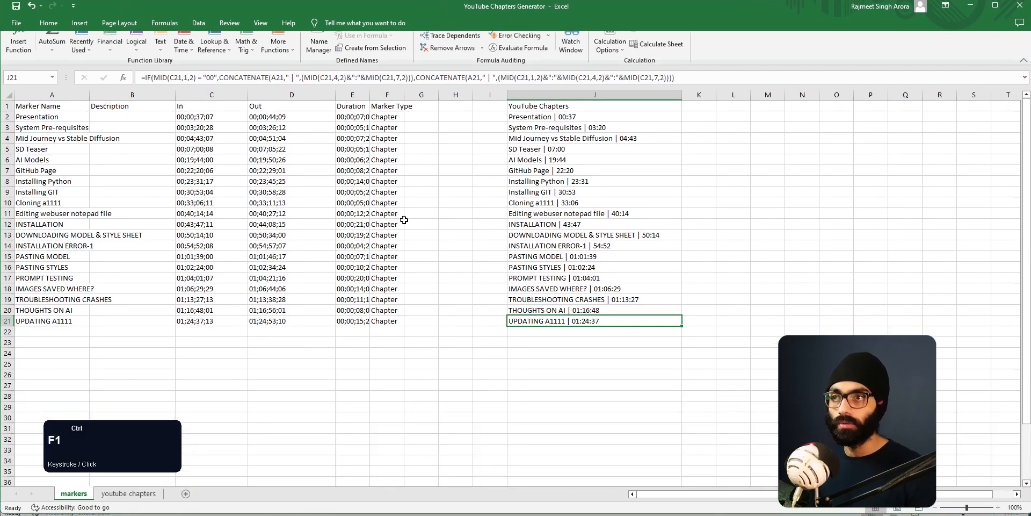
Examine how the YouTube Chapters formulas in J2:J21 combine the marker names and in points from the marker table.
{"action": "left_click", "coordinate": [290, 190]}
{"action": "left_click", "coordinate": [63, 86]}
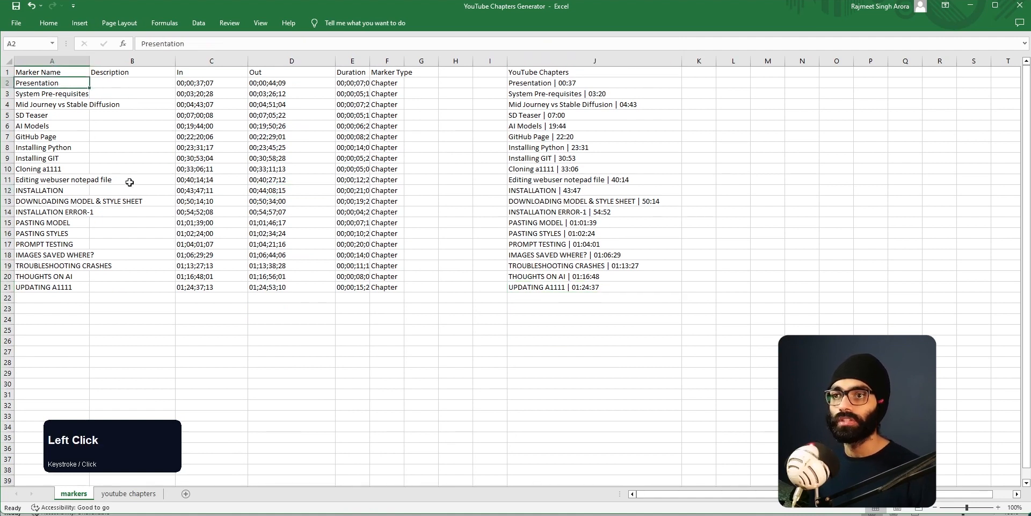
{"action": "left_click", "coordinate": [542, 73]}
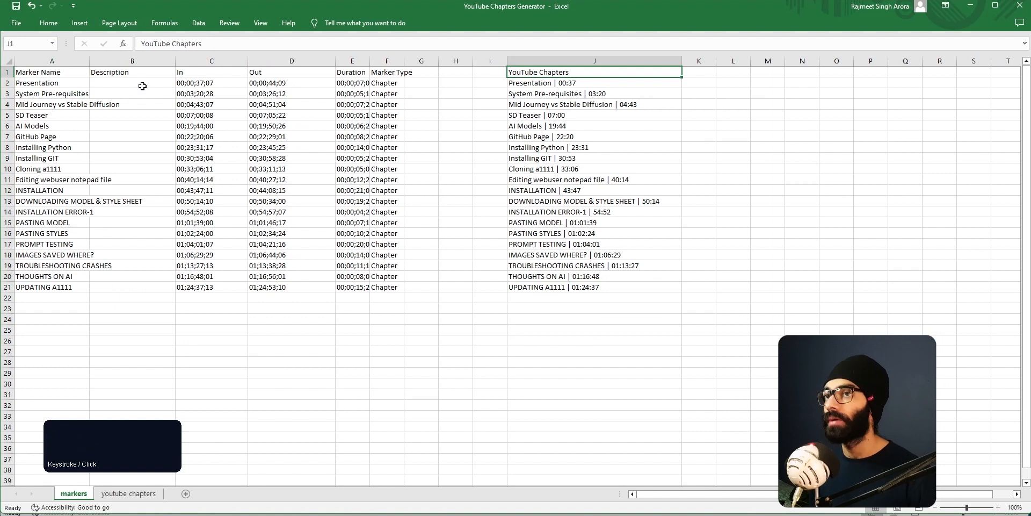
{"action": "left_click", "coordinate": [573, 84]}
{"action": "left_click_drag", "start_coordinate": [64, 86], "coordinate": [400, 86]}
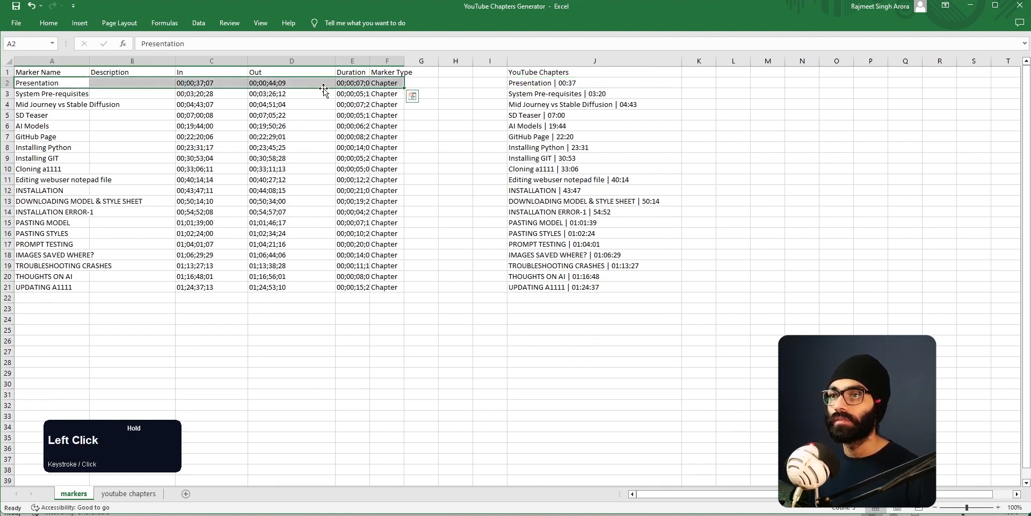
{"action": "double_click", "coordinate": [204, 85]}
{"action": "left_click", "coordinate": [591, 86]}
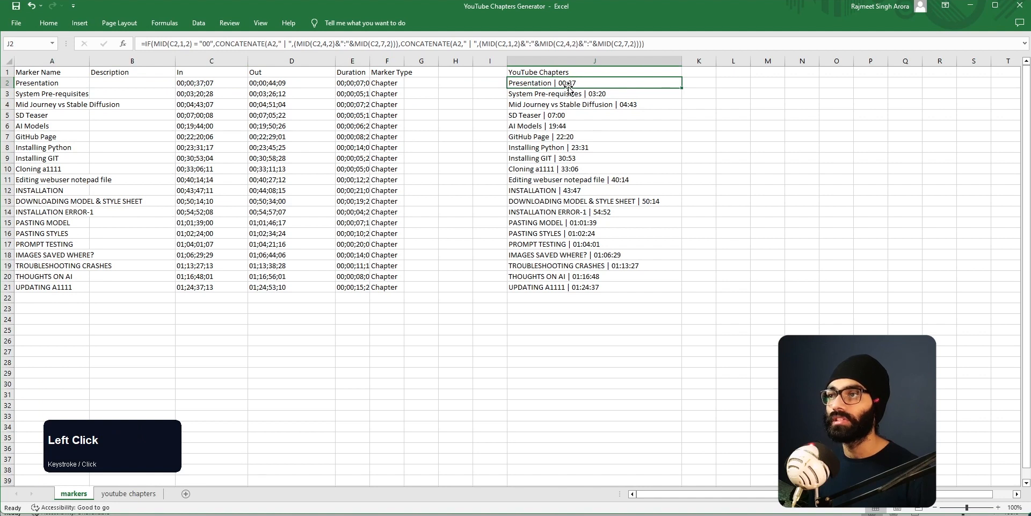
{"action": "left_click_drag", "start_coordinate": [587, 85], "coordinate": [590, 288]}
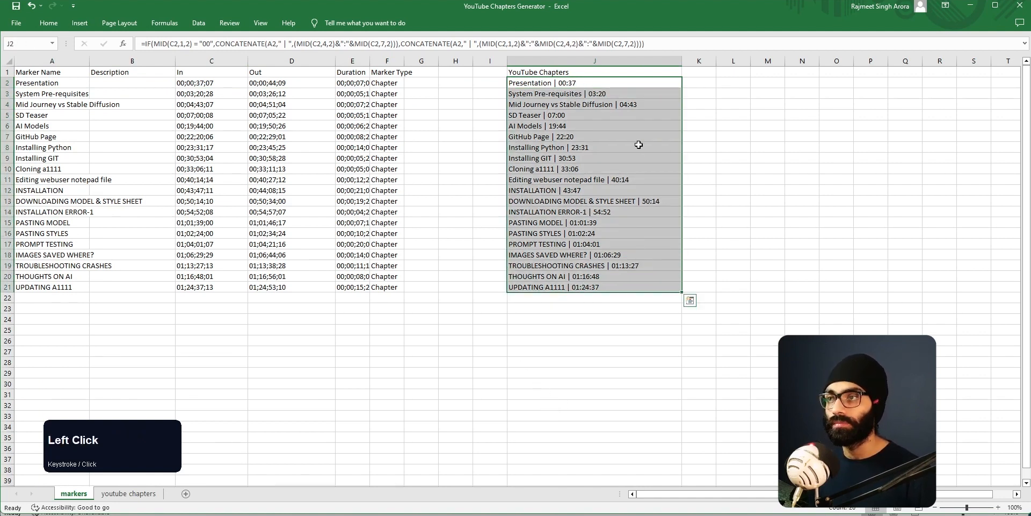
{"action": "left_click", "coordinate": [584, 81]}
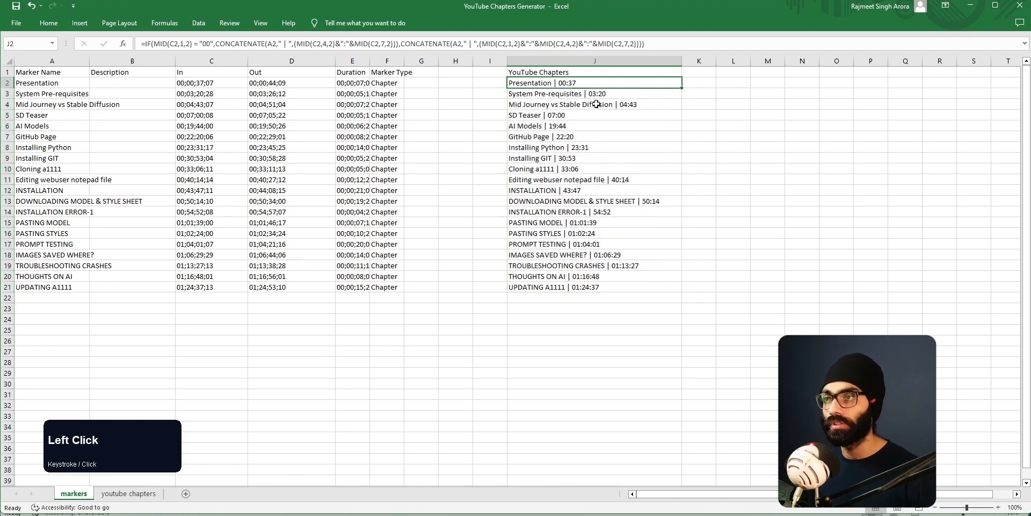
Add an "Intro | 00:00" entry in a newly inserted row 2 under YouTube Chapters, and select the chapter list J2:J22.
{"action": "right_click", "coordinate": [6, 84]}
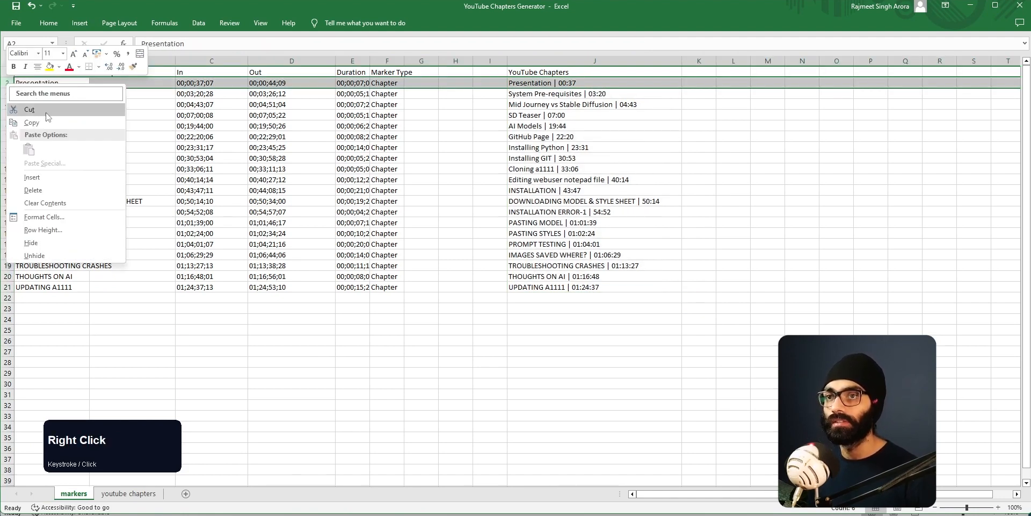
{"action": "left_click", "coordinate": [32, 177]}
{"action": "left_click", "coordinate": [539, 81]}
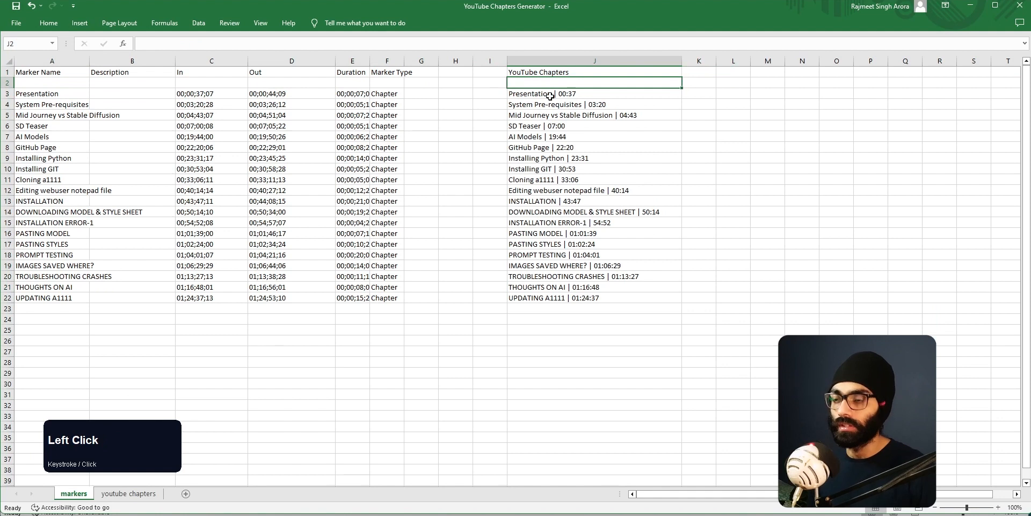
{"action": "type", "text": "INt"}
{"action": "key", "text": "BackSpace"}
{"action": "key", "text": "BackSpace"}
{"action": "key", "text": "BackSpace"}
{"action": "type", "text": "Intro | 00"}
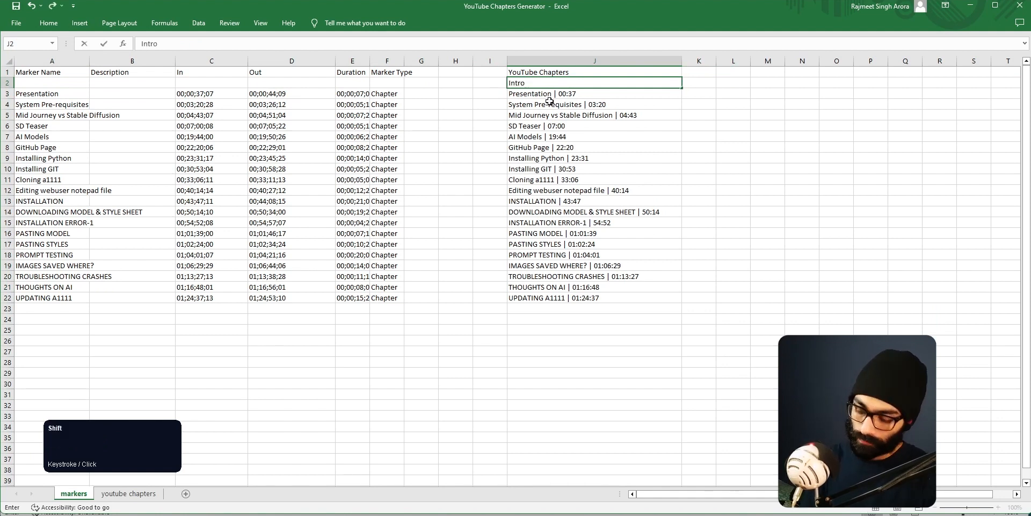
{"action": "type", "text": ":00"}
{"action": "left_click", "coordinate": [549, 95]}
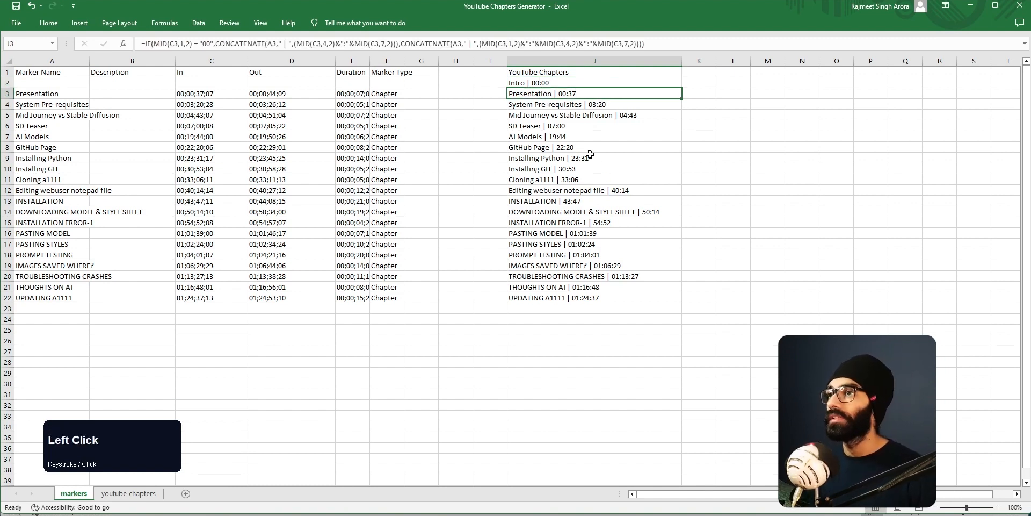
{"action": "left_click_drag", "start_coordinate": [561, 83], "coordinate": [567, 302]}
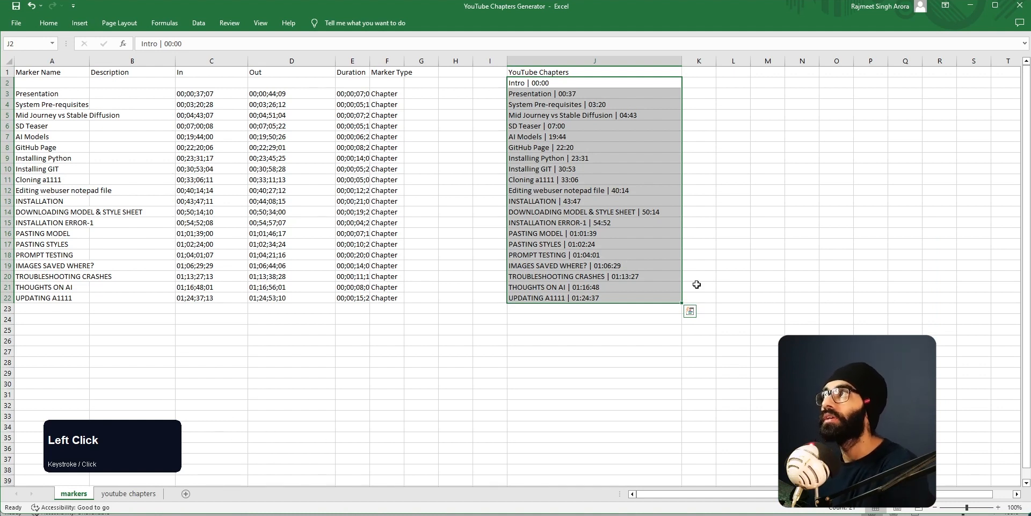
Review the main sequence's markers in Premiere Pro, return to YouTube Chapters Generator and check the Intro and Presentation entries against in point C3.
{"action": "key", "text": "alt+Tab"}
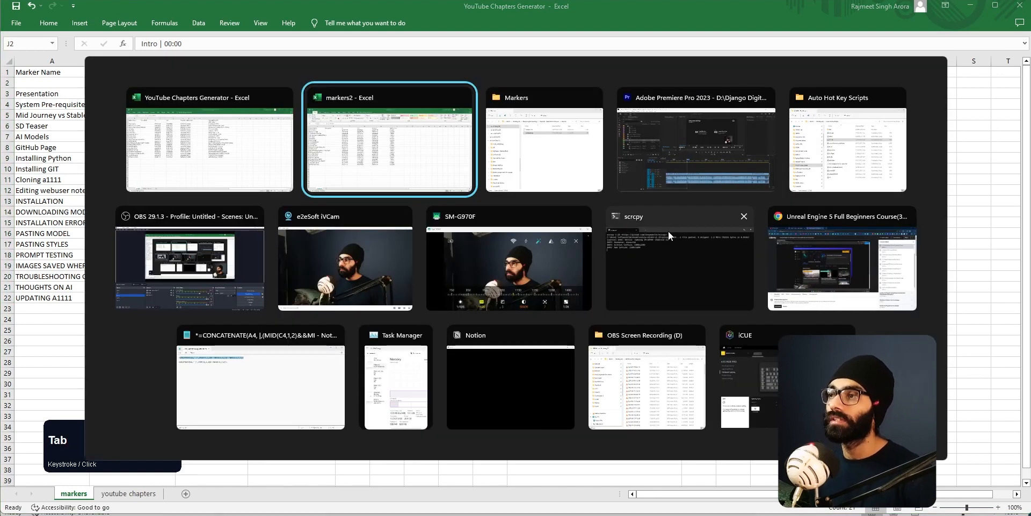
{"action": "left_click", "coordinate": [696, 143]}
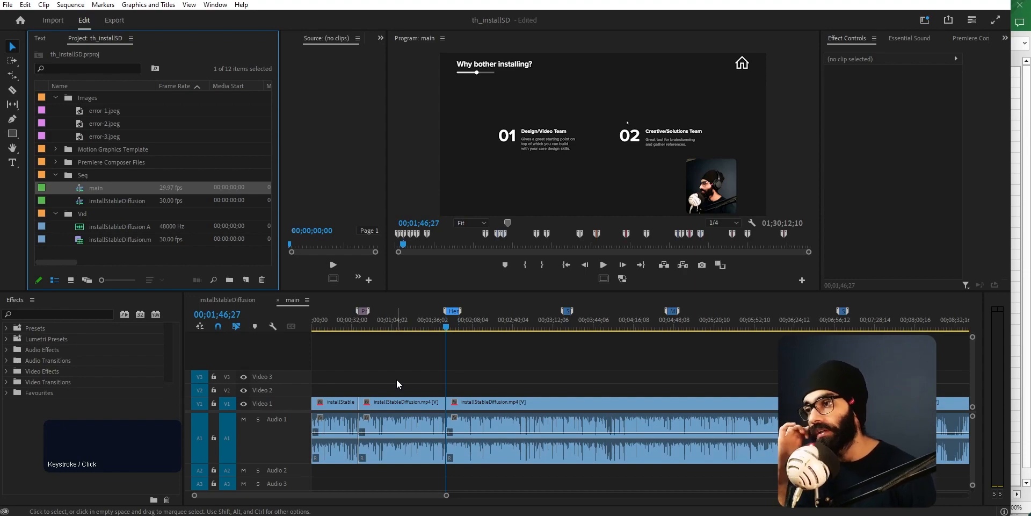
{"action": "key", "text": "alt+Tab"}
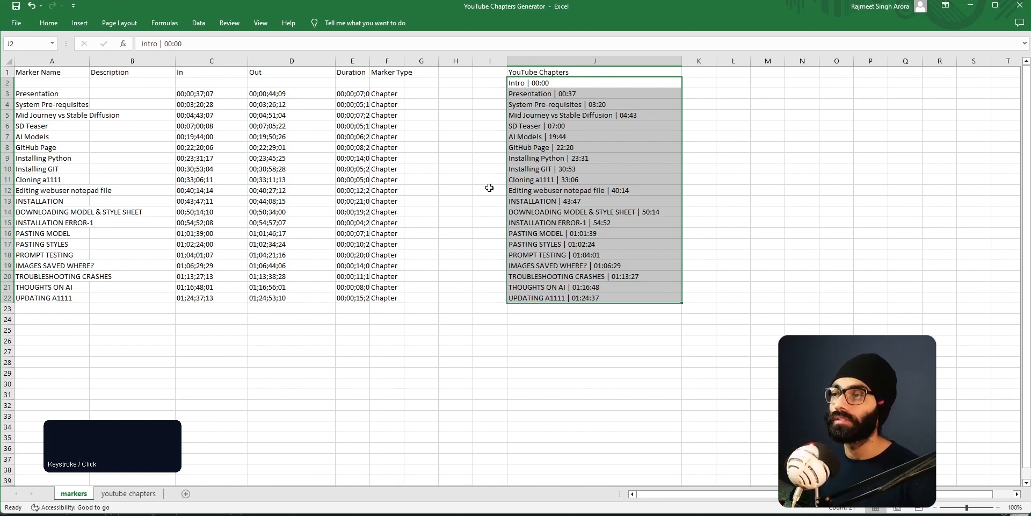
{"action": "left_click", "coordinate": [525, 131]}
{"action": "left_click", "coordinate": [543, 82]}
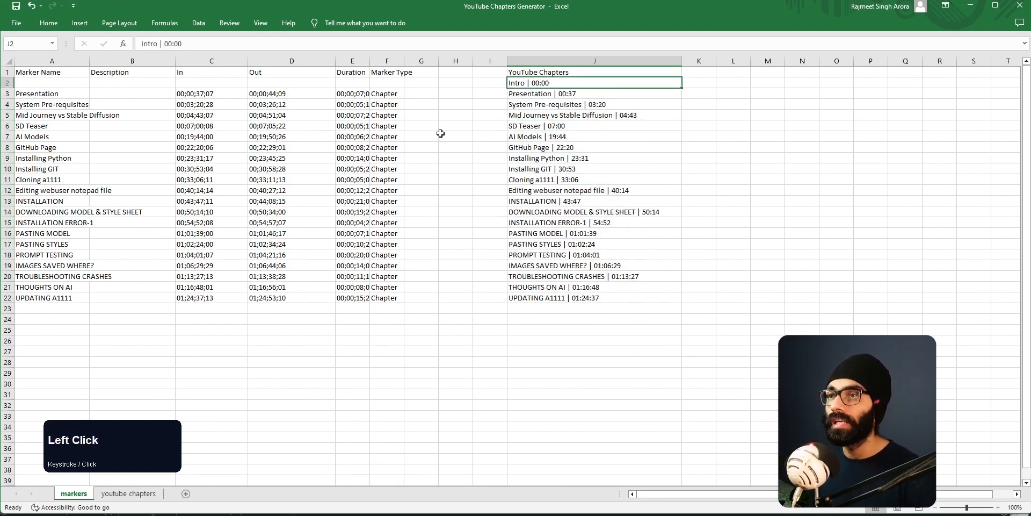
{"action": "left_click", "coordinate": [210, 92]}
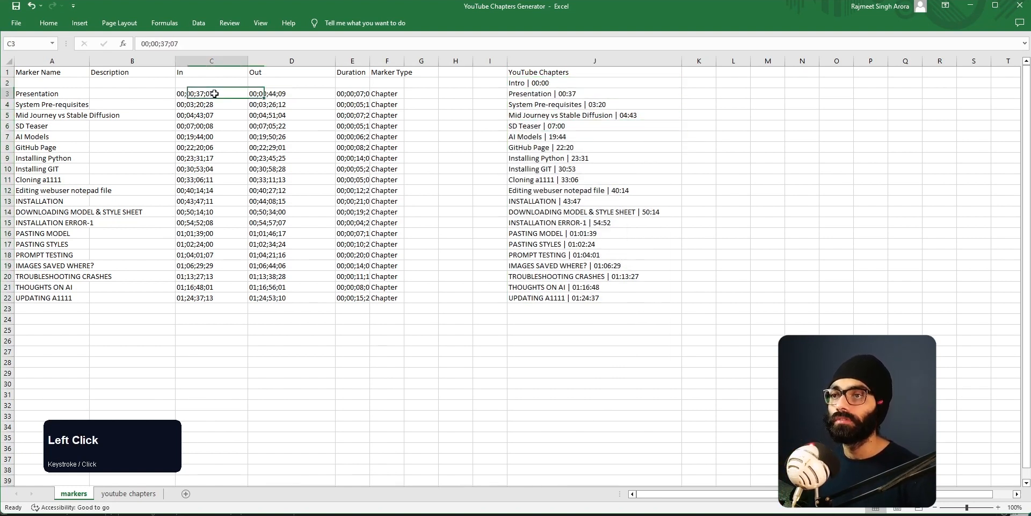
{"action": "left_click", "coordinate": [575, 93]}
Add a "New Entry" marker name in A25 and copy the UPDATING A1111 in and out points from C22:D22 into C25:D25.
{"action": "left_click", "coordinate": [64, 325]}
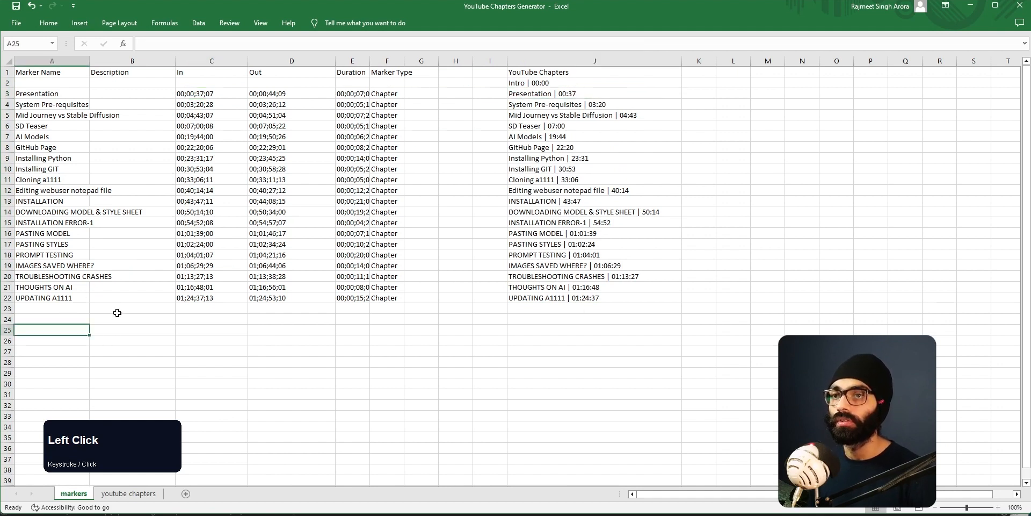
{"action": "type", "text": "New Entry"}
{"action": "key", "text": "Tab"}
{"action": "key", "text": "Tab"}
{"action": "key", "text": "Up"}
{"action": "key", "text": "Up"}
{"action": "key", "text": "Up"}
{"action": "key", "text": "shift+Right"}
{"action": "key", "text": "ctrl+c"}
{"action": "key", "text": "Down"}
{"action": "key", "text": "Down"}
{"action": "key", "text": "Down"}
{"action": "key", "text": "ctrl+v"}
{"action": "key", "text": "shift+Left"}
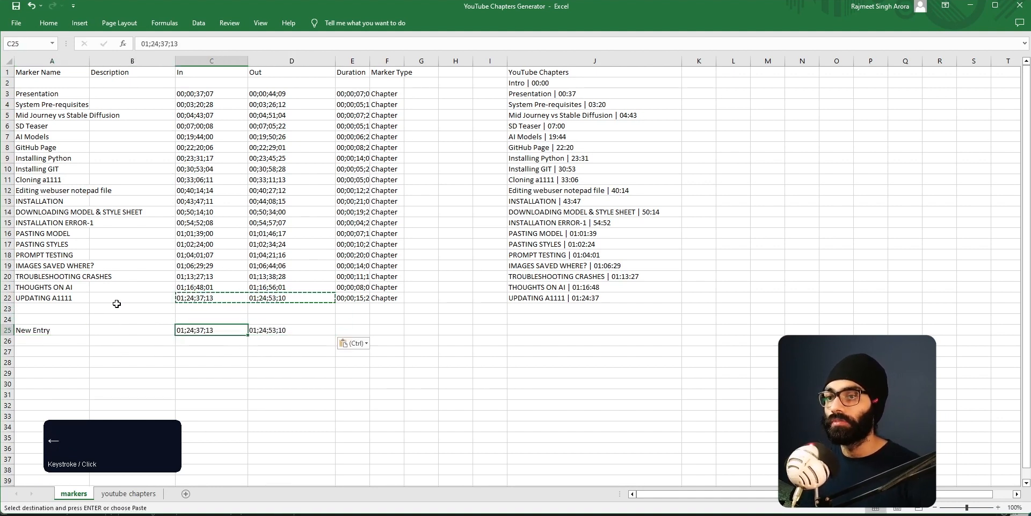
Duplicate the New Entry row A25:D25 into row 26.
{"action": "key", "text": "Right"}
{"action": "key", "text": "Left"}
{"action": "key", "text": "Left"}
{"action": "key", "text": "Left"}
{"action": "key", "text": "Right"}
{"action": "key", "text": "Right"}
{"action": "key", "text": "Left"}
{"action": "key", "text": "shift+Left"}
{"action": "key", "text": "shift+Down"}
{"action": "key", "text": "shift+Right"}
{"action": "key", "text": "shift+Right"}
{"action": "key", "text": "ctrl+d"}
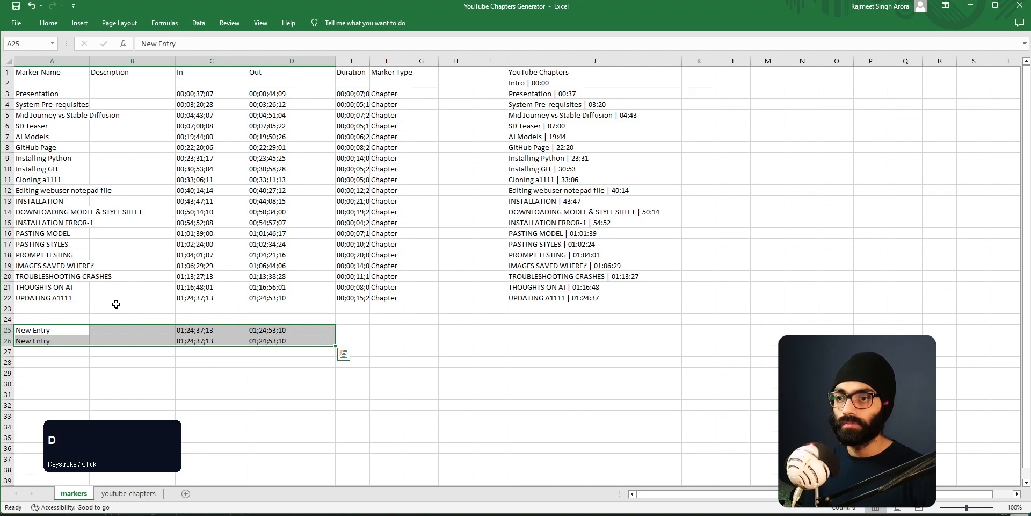
Set the in point of the first New Entry in C25 to 00;24;37;13.
{"action": "key", "text": "Right"}
{"action": "key", "text": "Right"}
{"action": "key", "text": "Right"}
{"action": "key", "text": "Left"}
{"action": "key", "text": "Down"}
{"action": "key", "text": "Up"}
{"action": "key", "text": "F2"}
{"action": "key", "text": "Left"}
{"action": "key", "text": "ctrl+Left"}
{"action": "key", "text": "Right"}
{"action": "key", "text": "Delete"}
{"action": "type", "text": "0"}
{"action": "key", "text": "Right"}
{"action": "key", "text": "Right"}
{"action": "key", "text": "Right"}
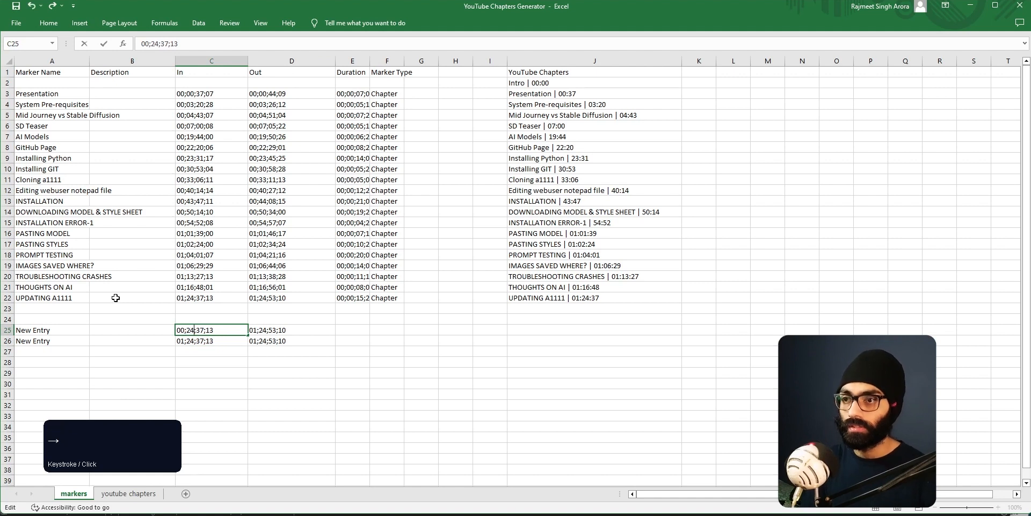
{"action": "key", "text": "Tab"}
Set the out point of the first New Entry in D25 to 00;37;53;10.
{"action": "key", "text": "Left"}
{"action": "key", "text": "Right"}
{"action": "key", "text": "F2"}
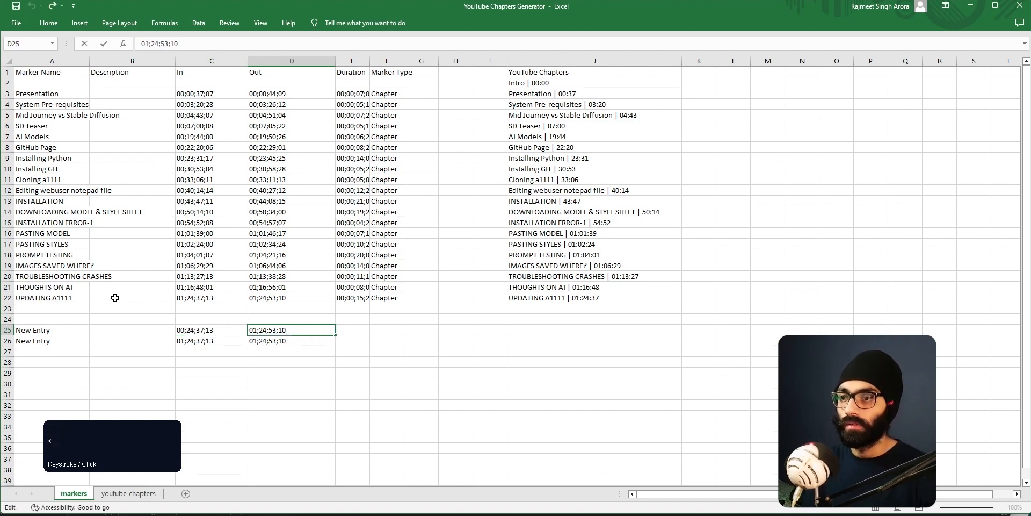
{"action": "key", "text": "shift+Left"}
{"action": "type", "text": "0"}
{"action": "key", "text": "Right"}
{"action": "key", "text": "shift+Right"}
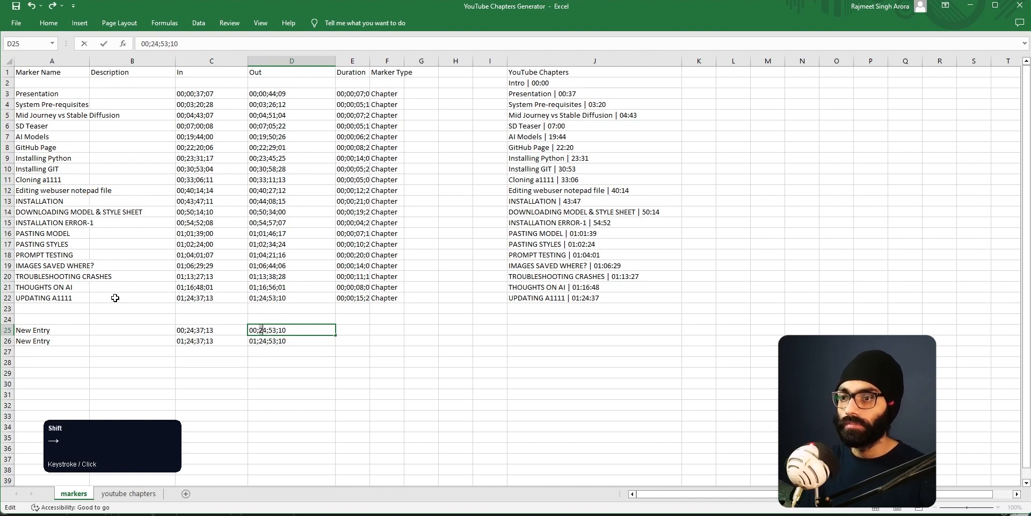
{"action": "type", "text": "37"}
{"action": "key", "text": "Tab"}
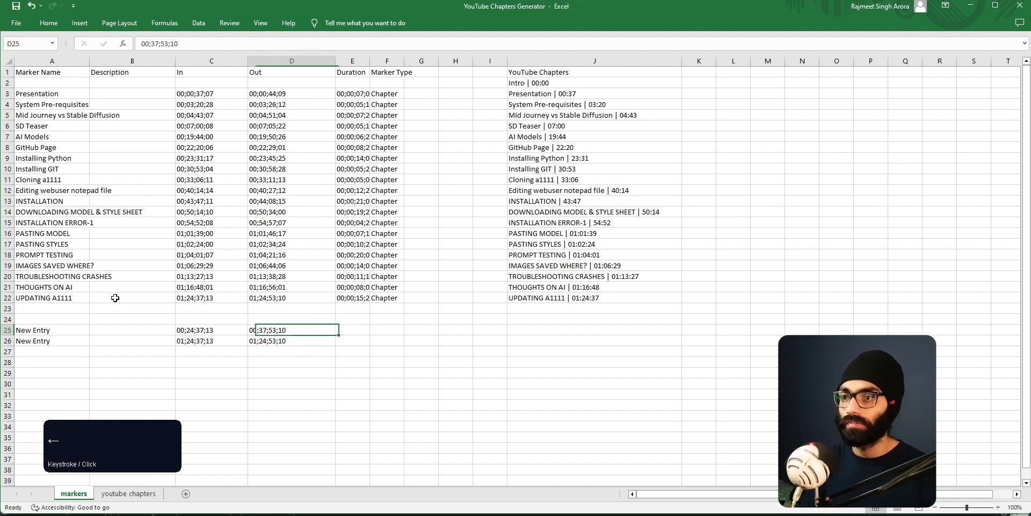
{"action": "key", "text": "Left"}
{"action": "key", "text": "Left"}
Examine how the chapter formulas in J3 and J22 handle in points with zero hours and with one hour.
{"action": "left_click", "coordinate": [185, 340]}
{"action": "left_click", "coordinate": [183, 330]}
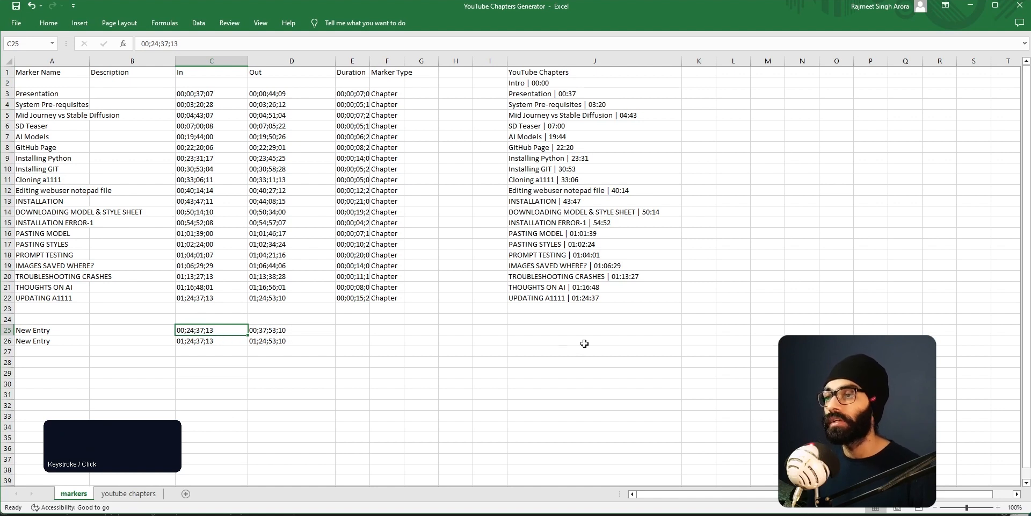
{"action": "left_click", "coordinate": [569, 333]}
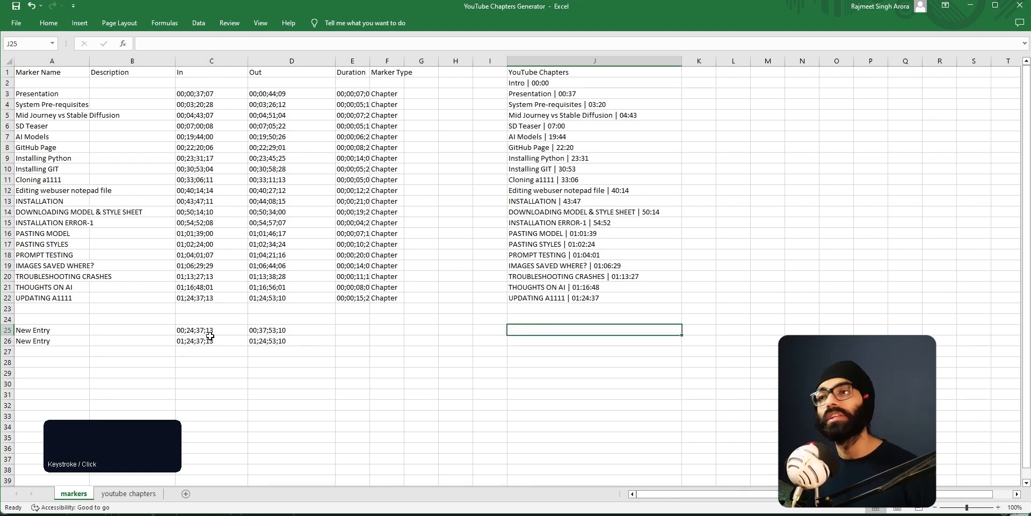
{"action": "left_click", "coordinate": [546, 91]}
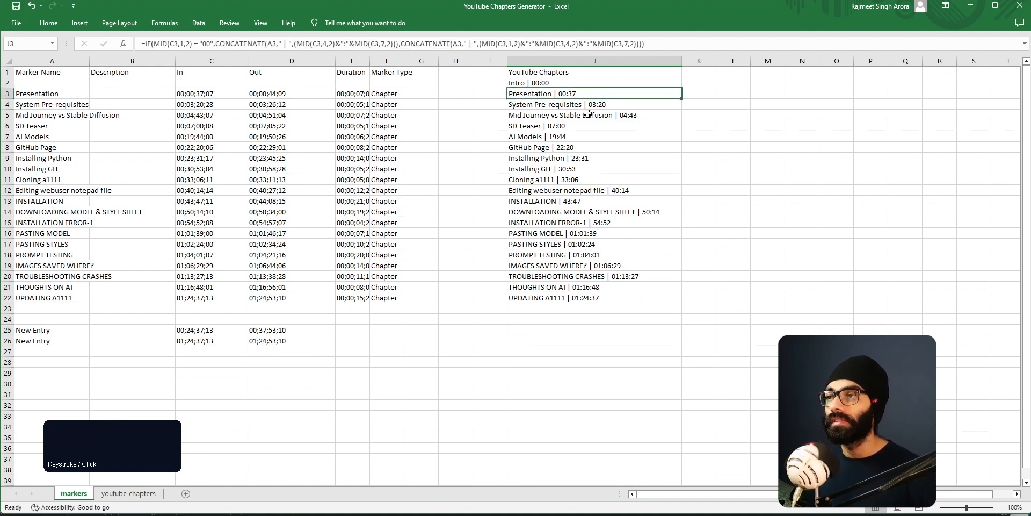
{"action": "left_click", "coordinate": [181, 94]}
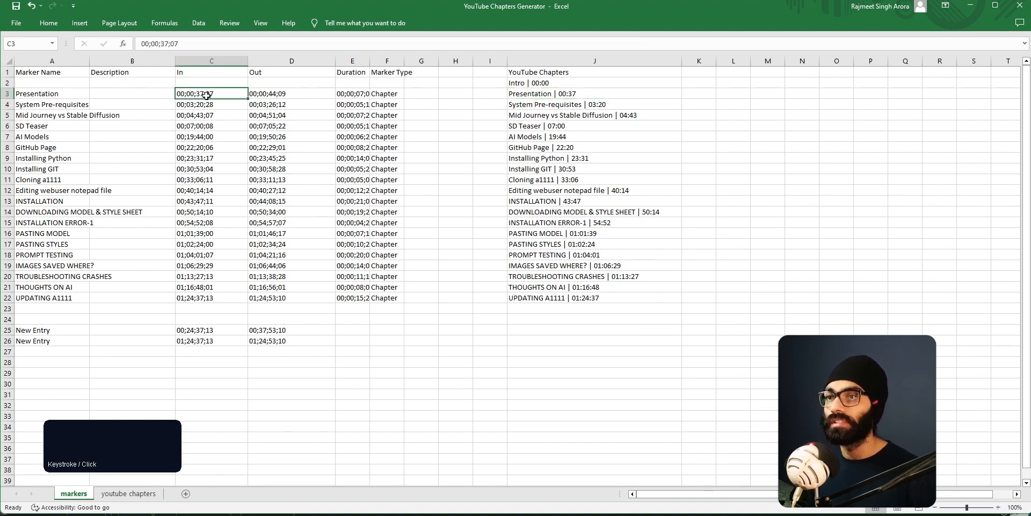
{"action": "left_click", "coordinate": [188, 222]}
{"action": "left_click", "coordinate": [194, 234]}
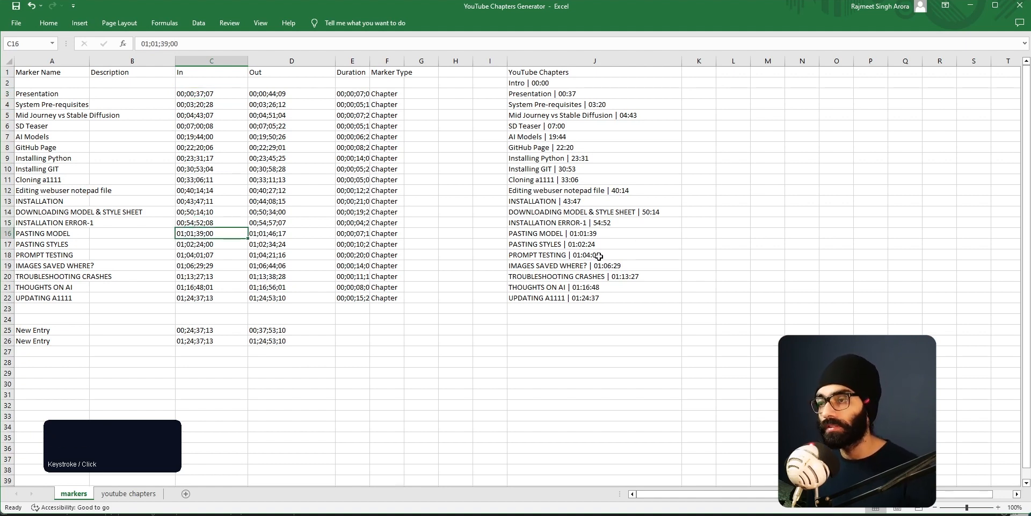
{"action": "left_click", "coordinate": [600, 297]}
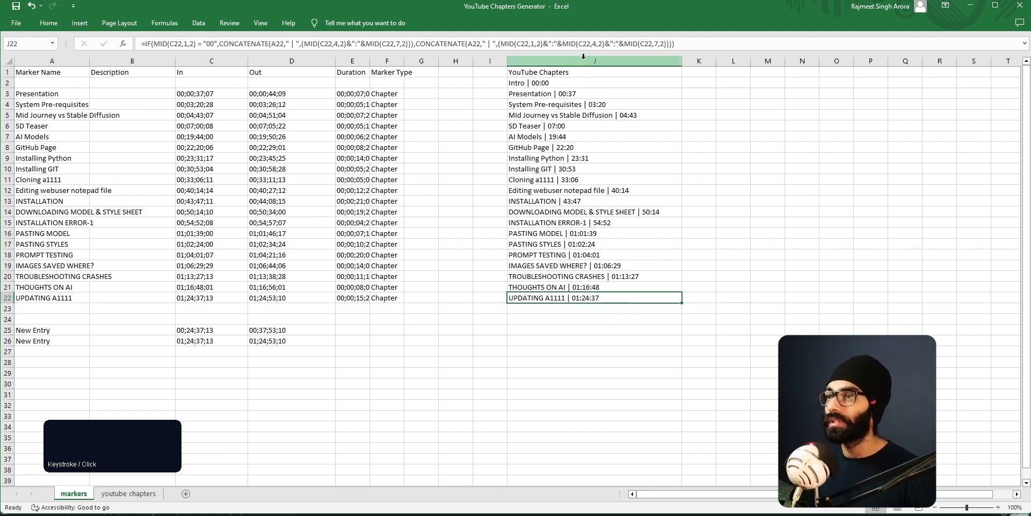
{"action": "left_click", "coordinate": [566, 93]}
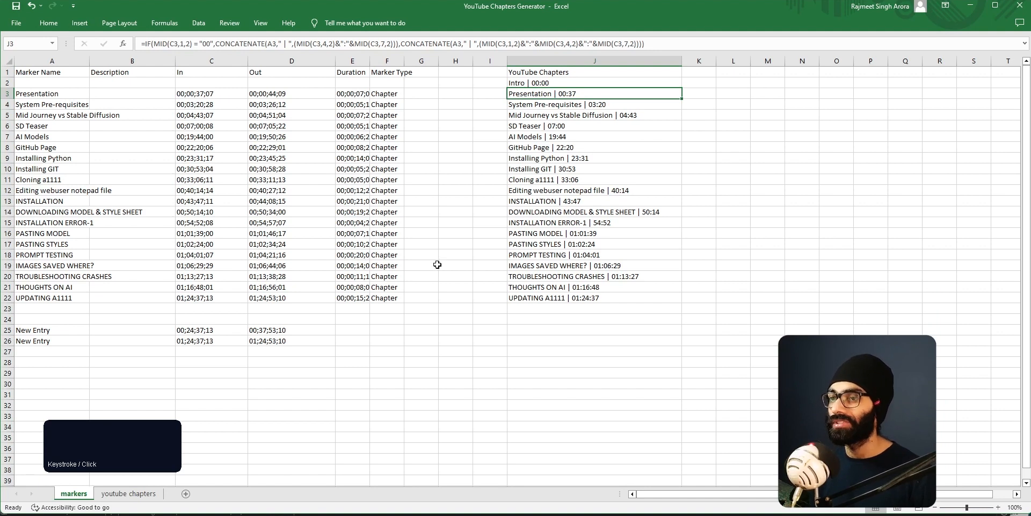
Examine the formula in J3 again and compare it with the New Entry in point C25 and the empty chapter cell J25.
{"action": "left_click", "coordinate": [546, 328]}
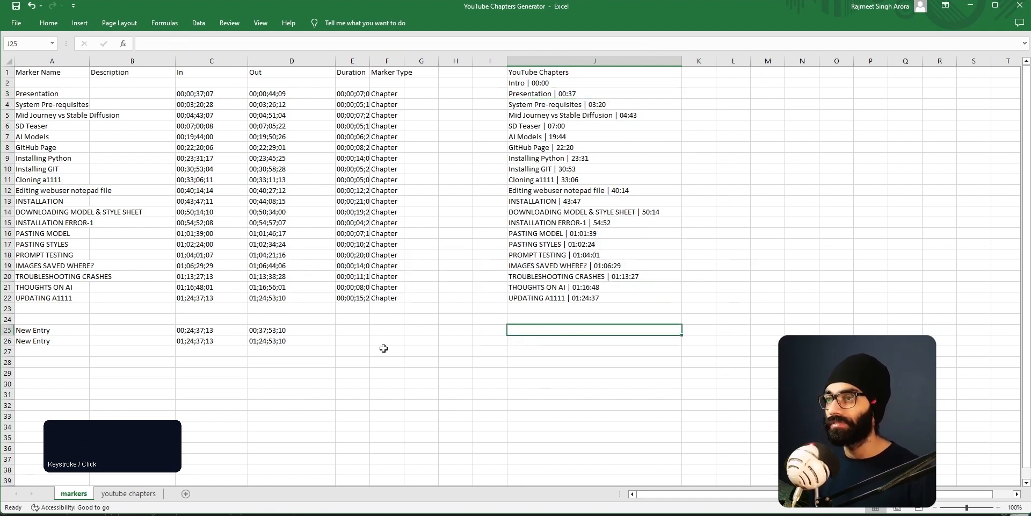
{"action": "left_click", "coordinate": [579, 86]}
{"action": "left_click", "coordinate": [580, 94]}
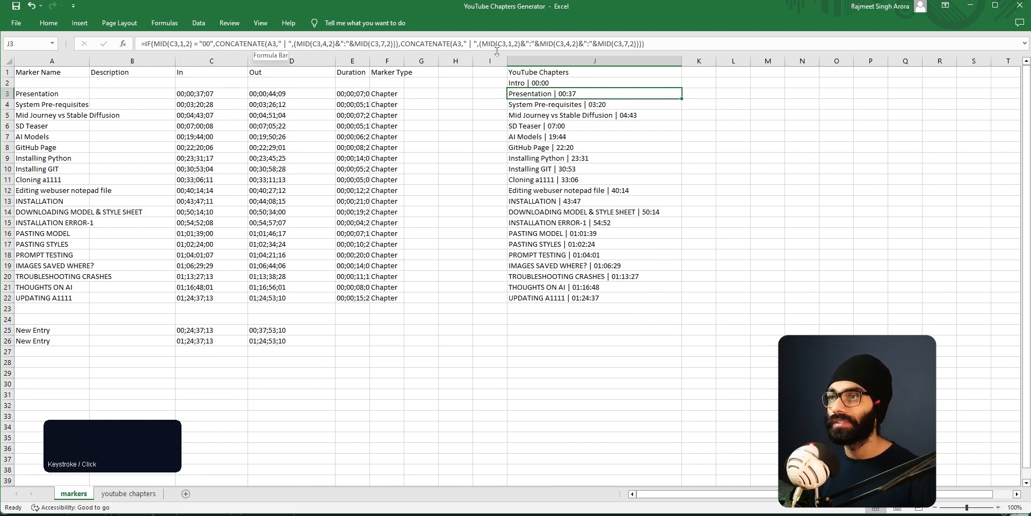
{"action": "left_click", "coordinate": [575, 330]}
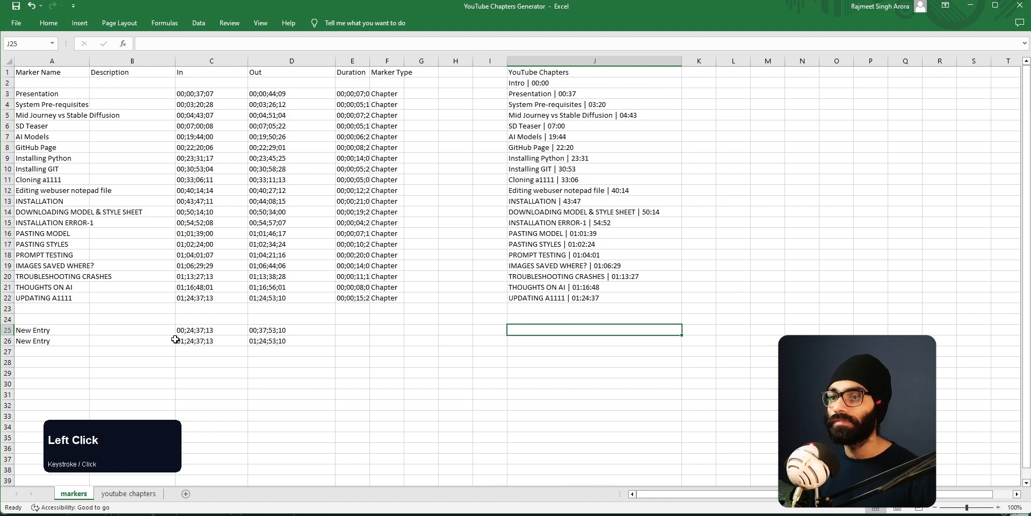
{"action": "left_click", "coordinate": [212, 330]}
{"action": "left_click", "coordinate": [553, 331]}
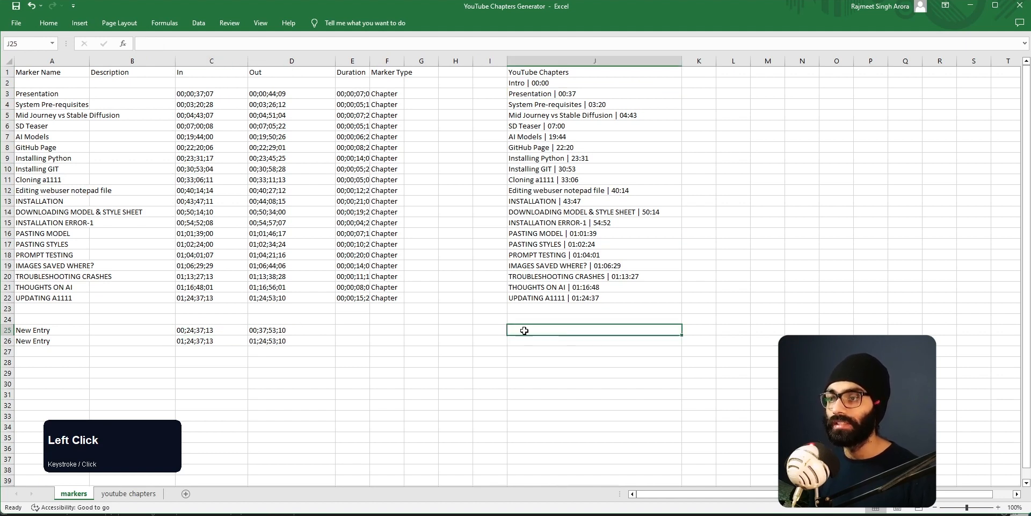
{"action": "left_click", "coordinate": [217, 330]}
{"action": "left_click", "coordinate": [580, 329]}
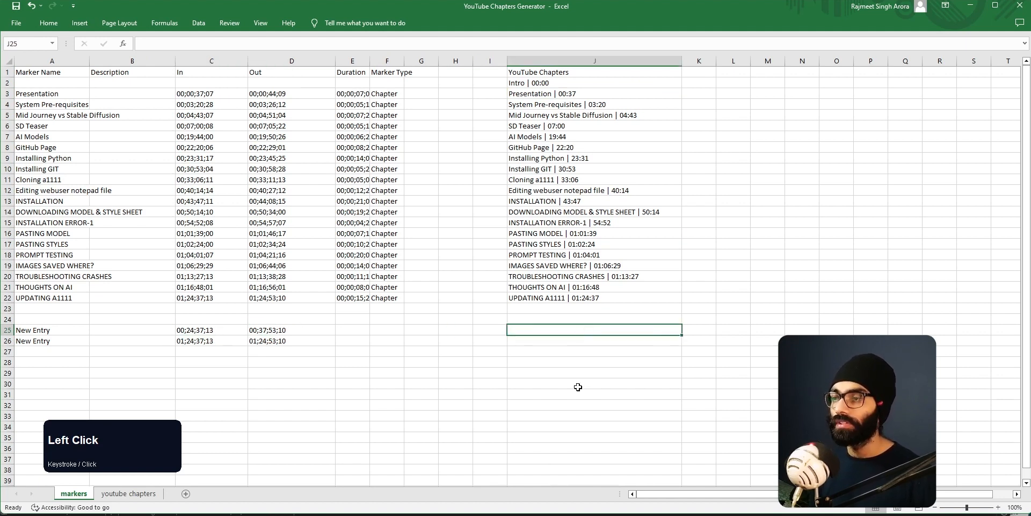
{"action": "type", "text": "=MID"}
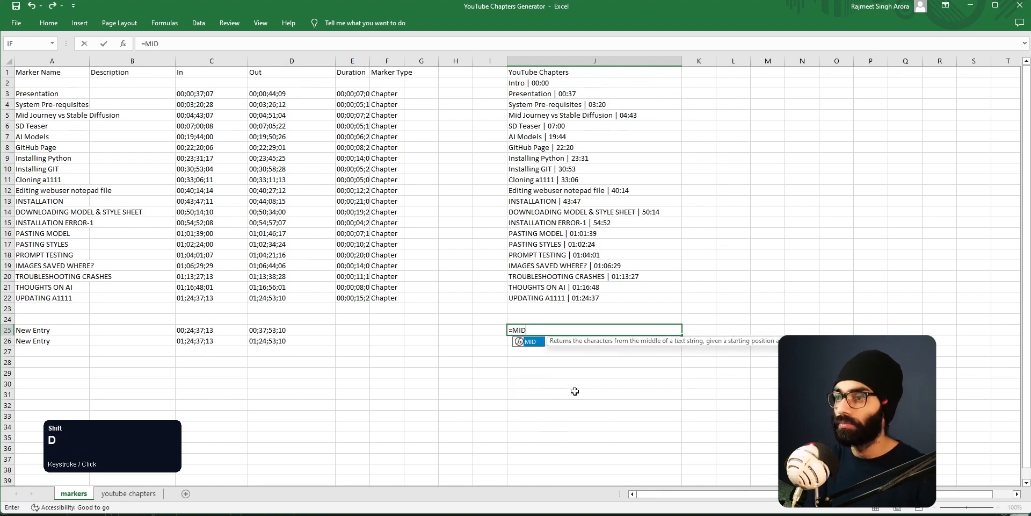
{"action": "type", "text": "("}
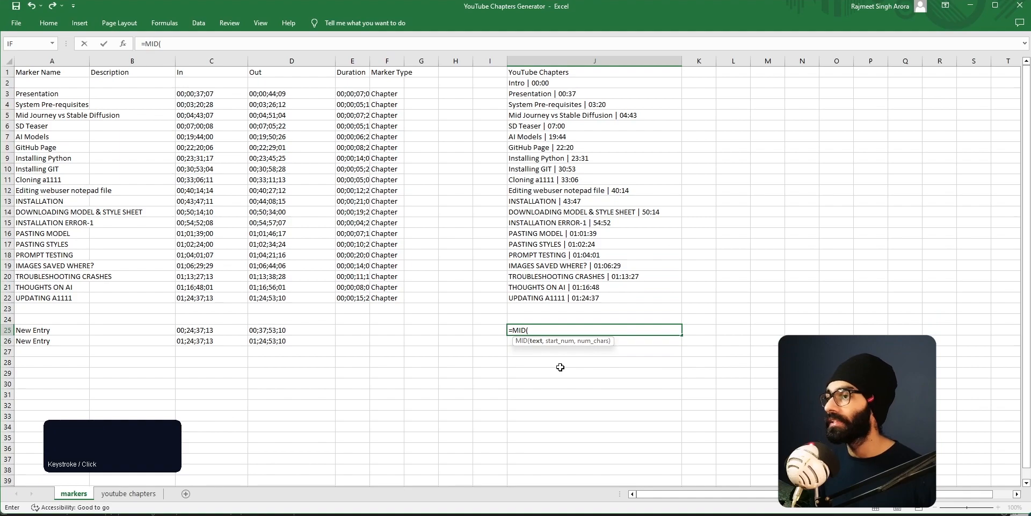
{"action": "key", "text": "Escape"}
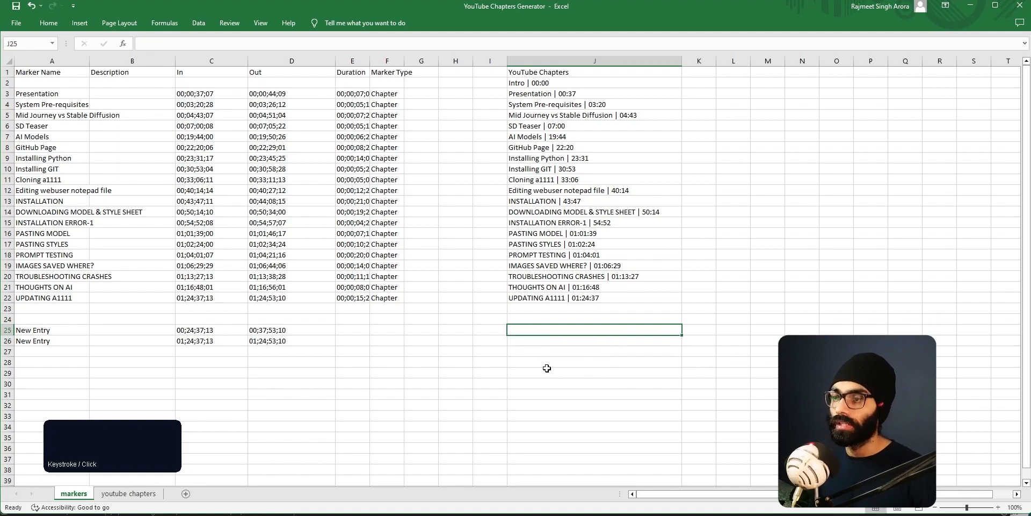
Collapse the empty columns H and I to bring the YouTube Chapters column closer to the marker table.
{"action": "scroll", "coordinate": [537, 362], "scroll_direction": "up", "scroll_amount": 3, "text": "ctrl"}
{"action": "scroll", "coordinate": [512, 358], "scroll_direction": "down", "scroll_amount": 2}
{"action": "scroll", "coordinate": [512, 358], "scroll_direction": "down", "scroll_amount": 3}
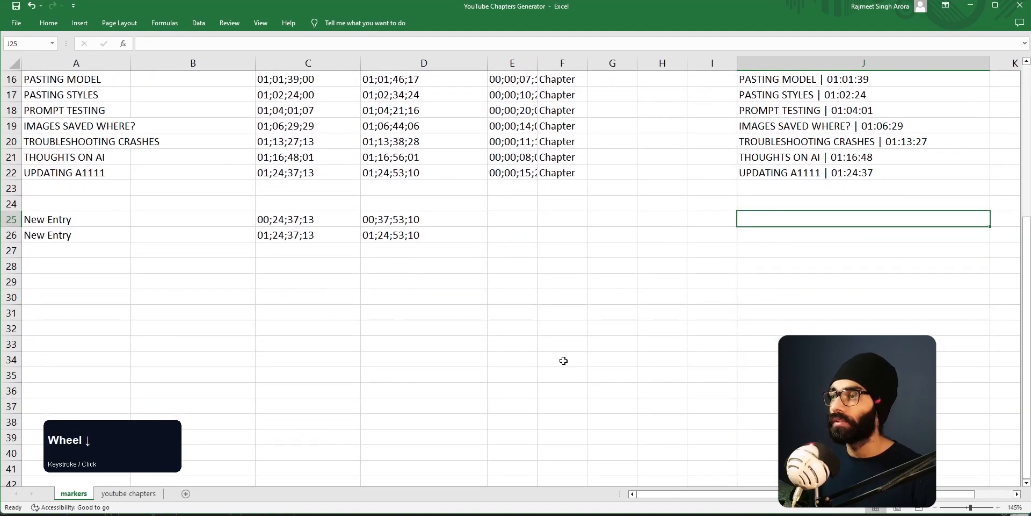
{"action": "scroll", "coordinate": [559, 360], "scroll_direction": "up", "scroll_amount": 1}
{"action": "scroll", "coordinate": [559, 360], "scroll_direction": "down", "scroll_amount": 1}
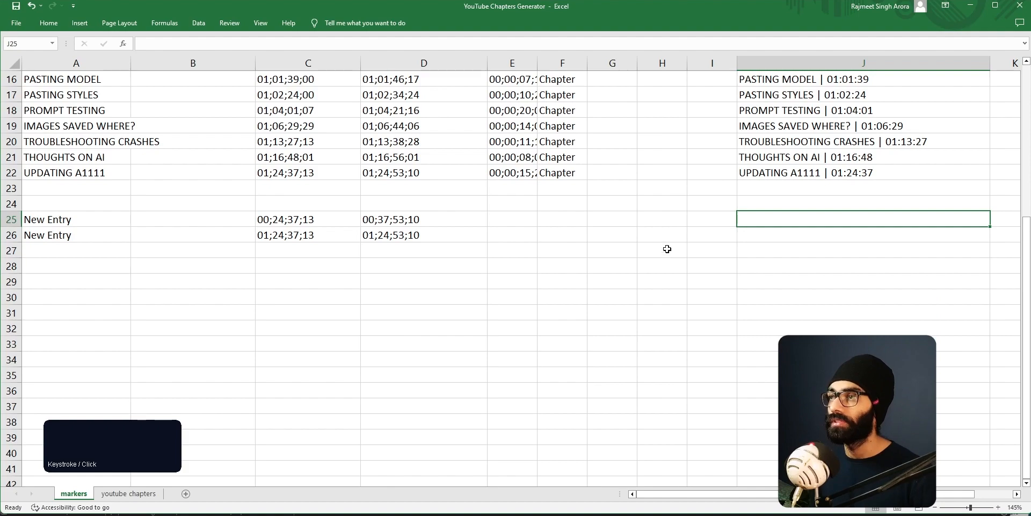
{"action": "left_click_drag", "start_coordinate": [737, 65], "coordinate": [633, 65]}
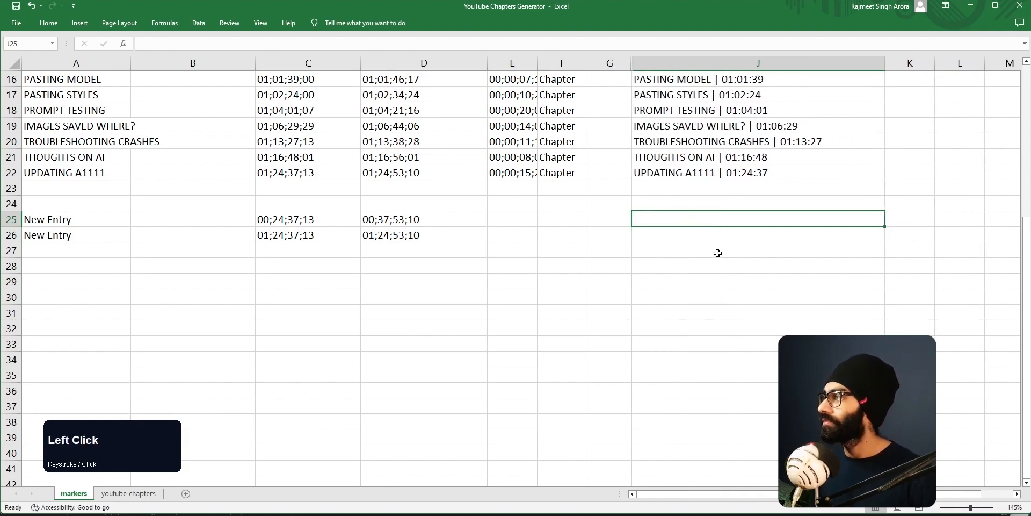
{"action": "scroll", "coordinate": [615, 285], "scroll_direction": "up", "scroll_amount": 1}
{"action": "scroll", "coordinate": [615, 284], "scroll_direction": "down", "scroll_amount": 5}
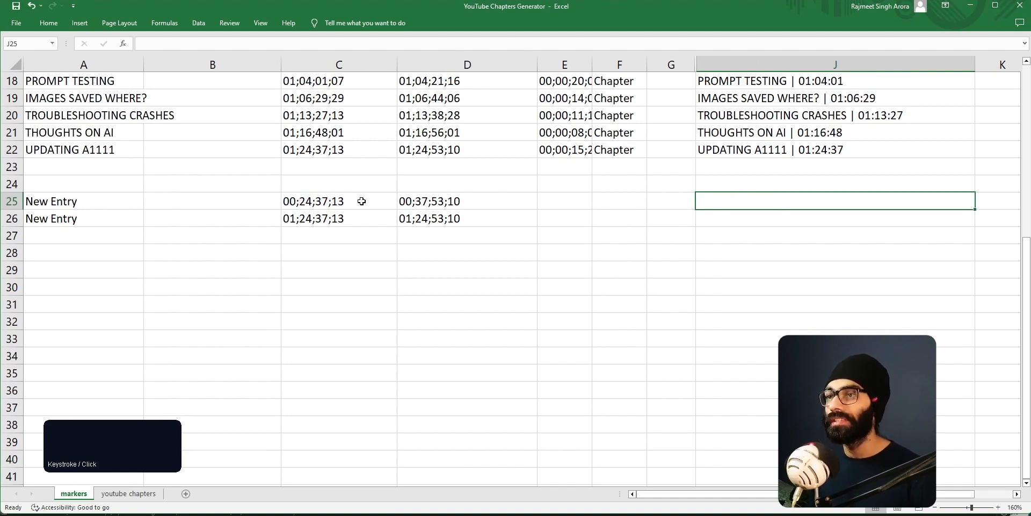
{"action": "scroll", "coordinate": [362, 246], "scroll_direction": "up", "scroll_amount": 1}
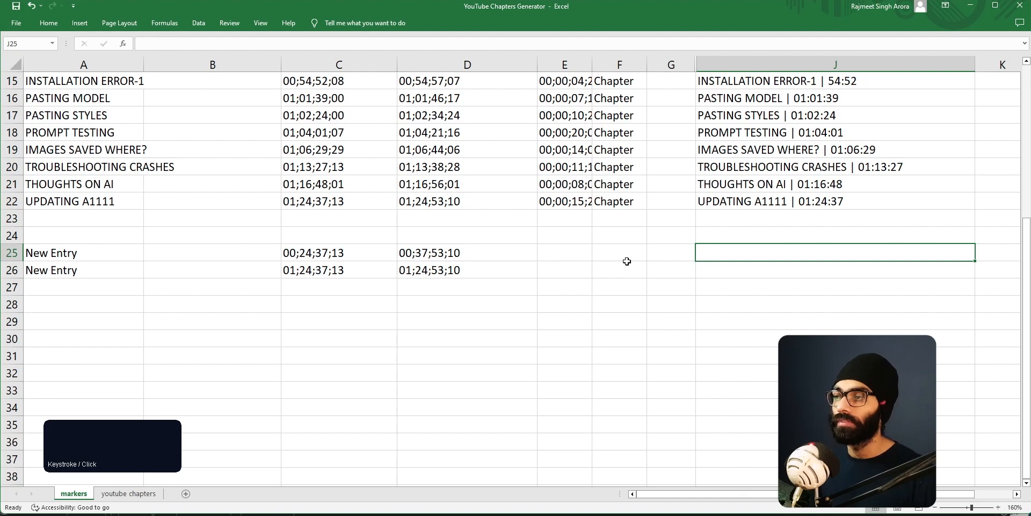
Enter the formula =MID(C25,1,2) in J25 to extract the hours from the first New Entry's in point.
{"action": "type", "text": "=MID"}
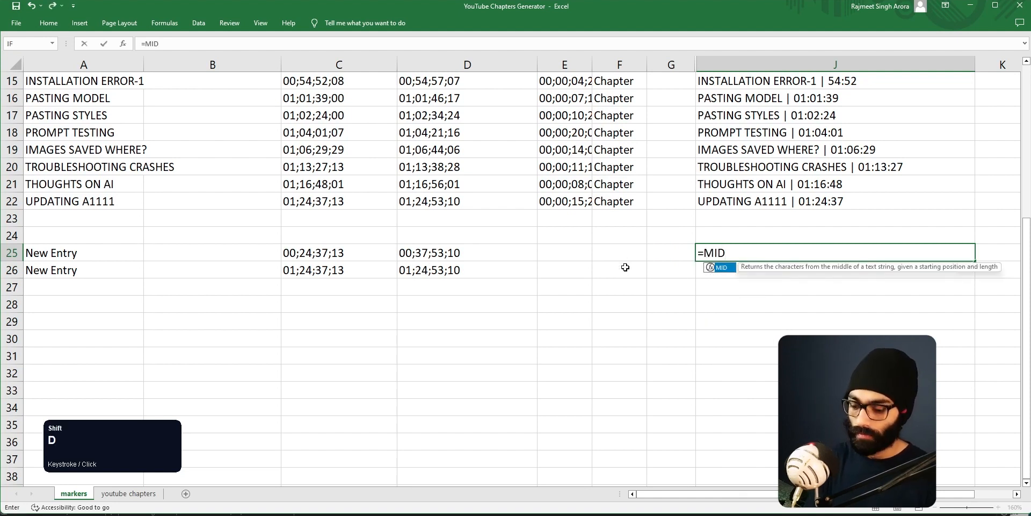
{"action": "type", "text": "("}
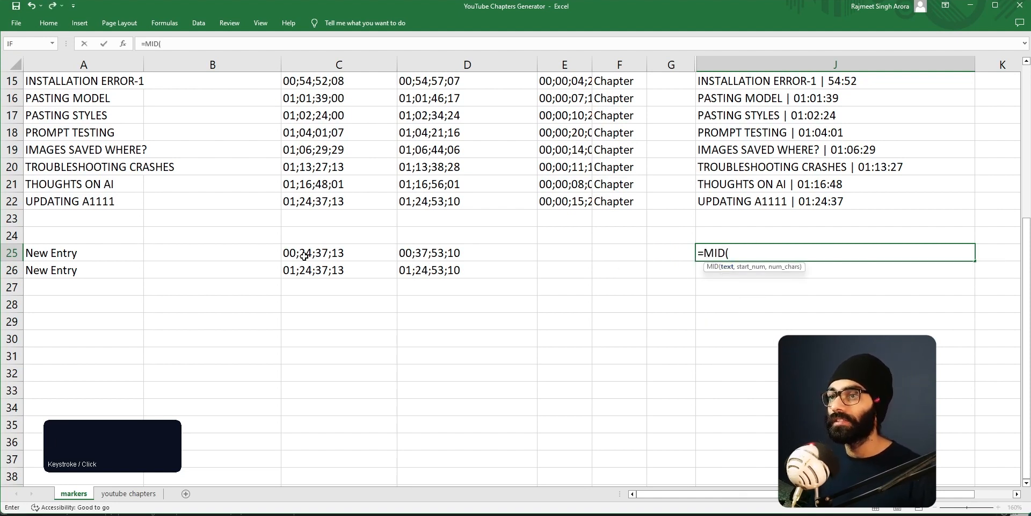
{"action": "left_click", "coordinate": [343, 250]}
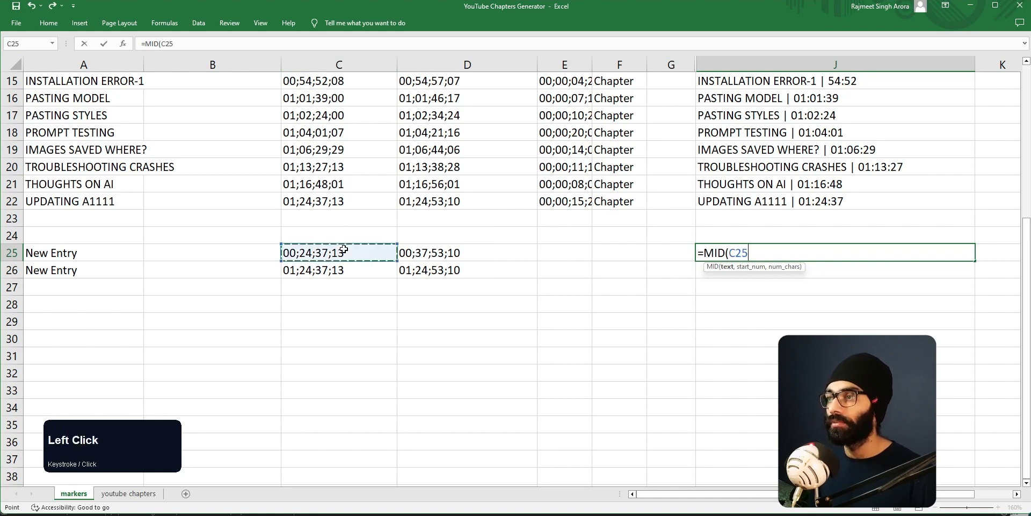
{"action": "type", "text": ","}
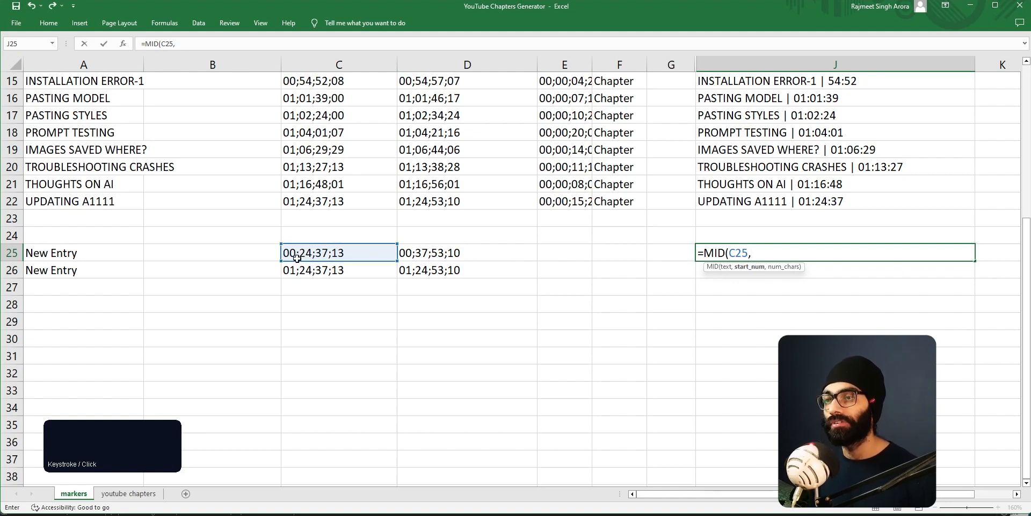
{"action": "type", "text": "1"}
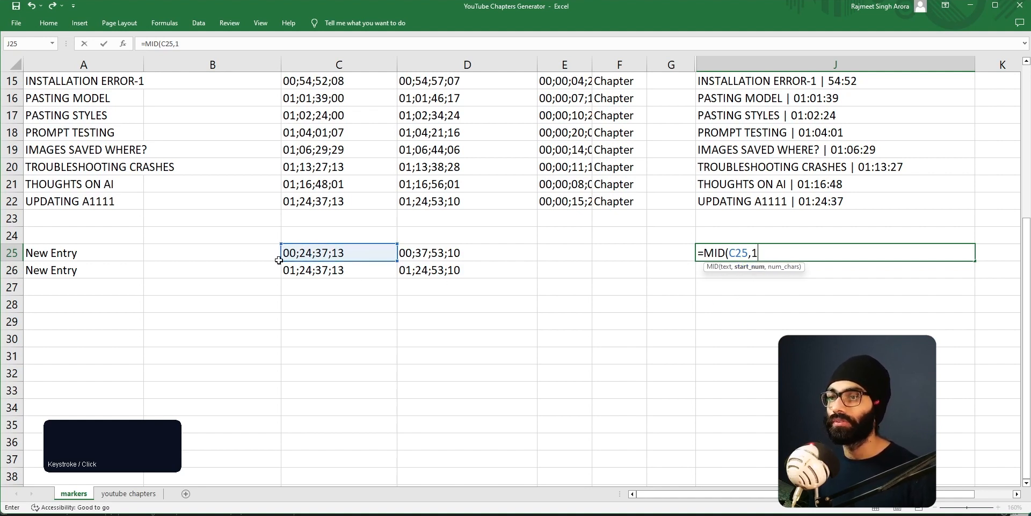
{"action": "type", "text": ","}
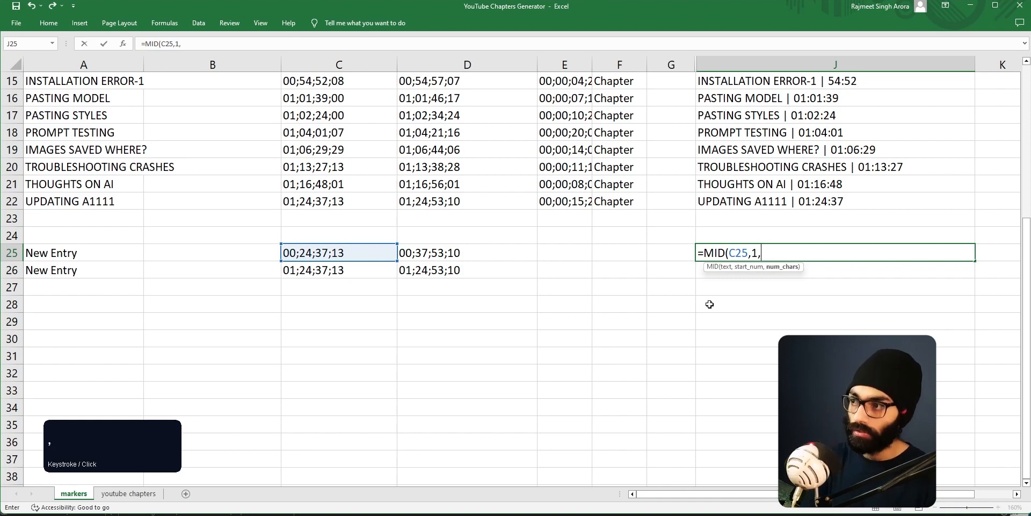
{"action": "type", "text": "2)"}
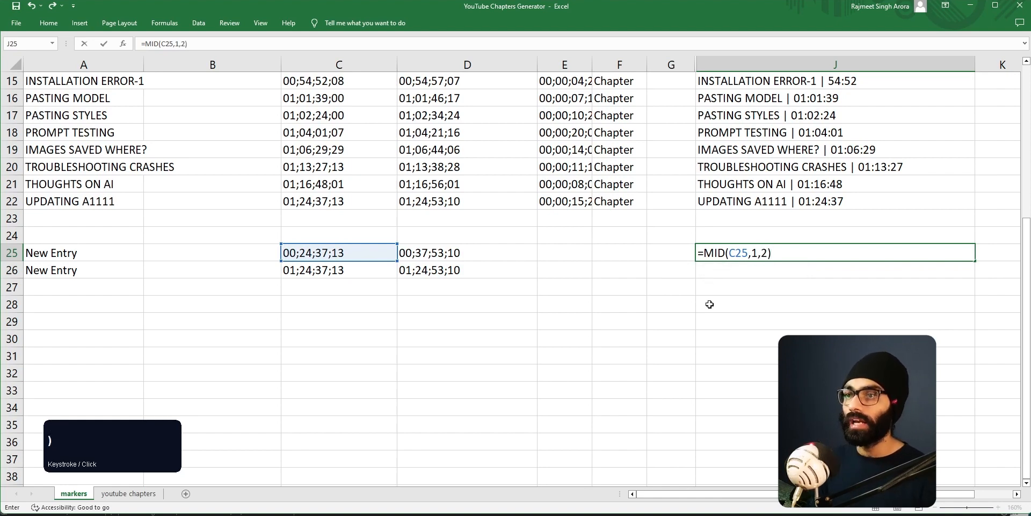
{"action": "key", "text": "Tab"}
{"action": "key", "text": "Left"}
{"action": "key", "text": "Left"}
{"action": "key", "text": "Left"}
{"action": "key", "text": "Left"}
{"action": "key", "text": "Left"}
{"action": "key", "text": "Left"}
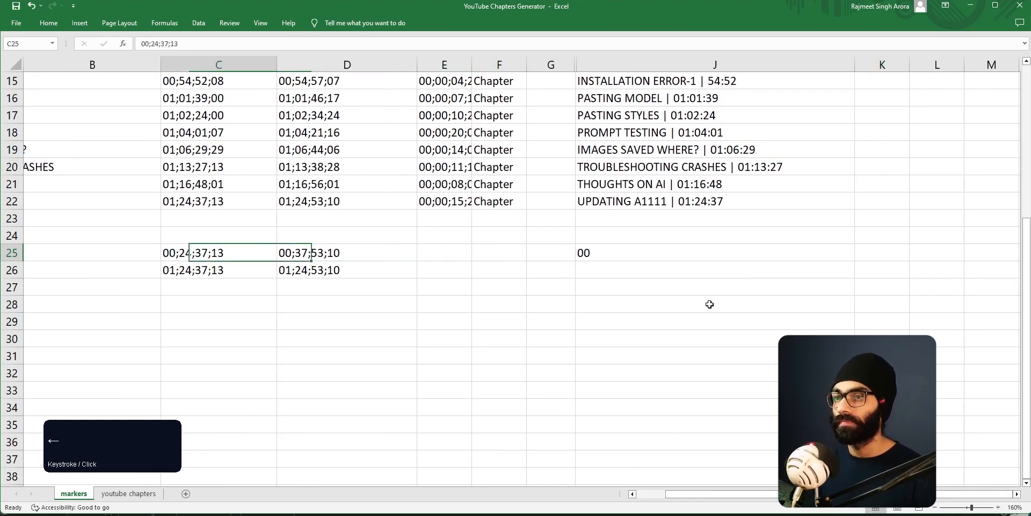
{"action": "key", "text": "Left"}
{"action": "key", "text": "Left"}
Set the start position in the J25 MID formula to 4 to extract the minutes.
{"action": "left_click", "coordinate": [719, 257]}
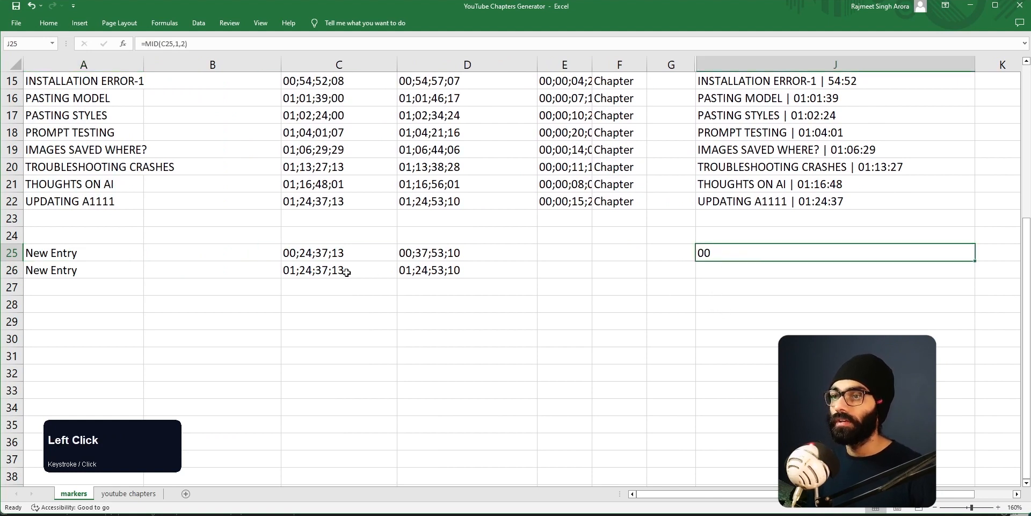
{"action": "key", "text": "F2"}
{"action": "key", "text": "Left"}
{"action": "key", "text": "Left"}
{"action": "key", "text": "Left"}
{"action": "key", "text": "Left"}
{"action": "key", "text": "shift+Right"}
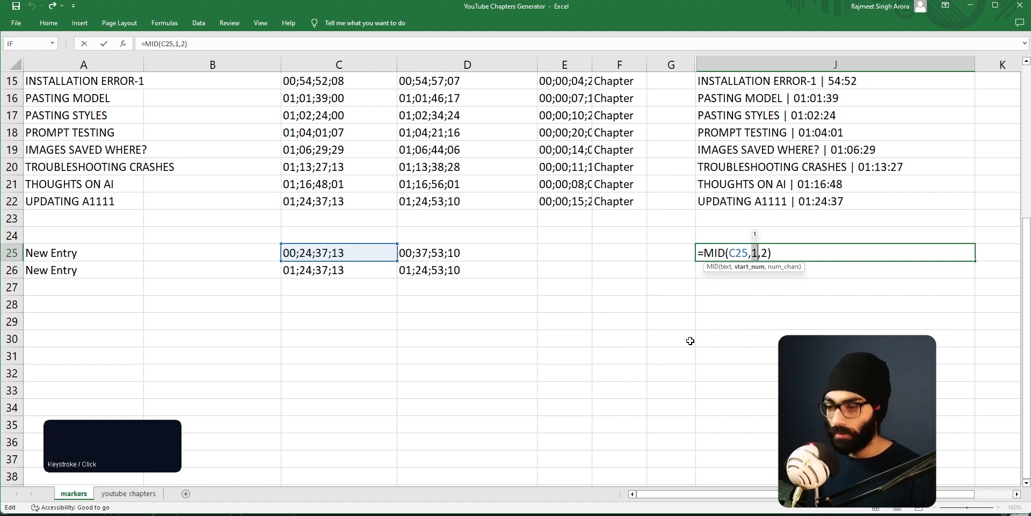
{"action": "type", "text": "4"}
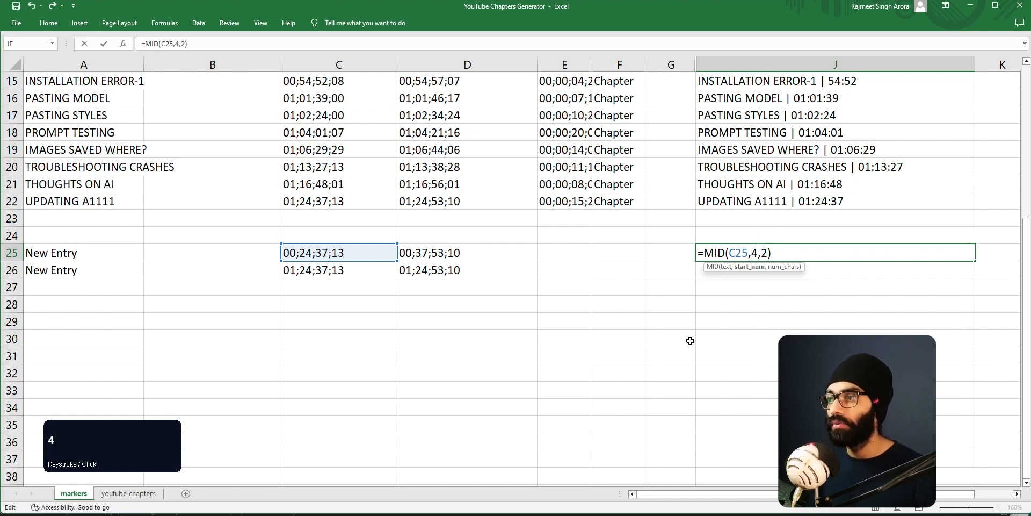
{"action": "key", "text": "Return"}
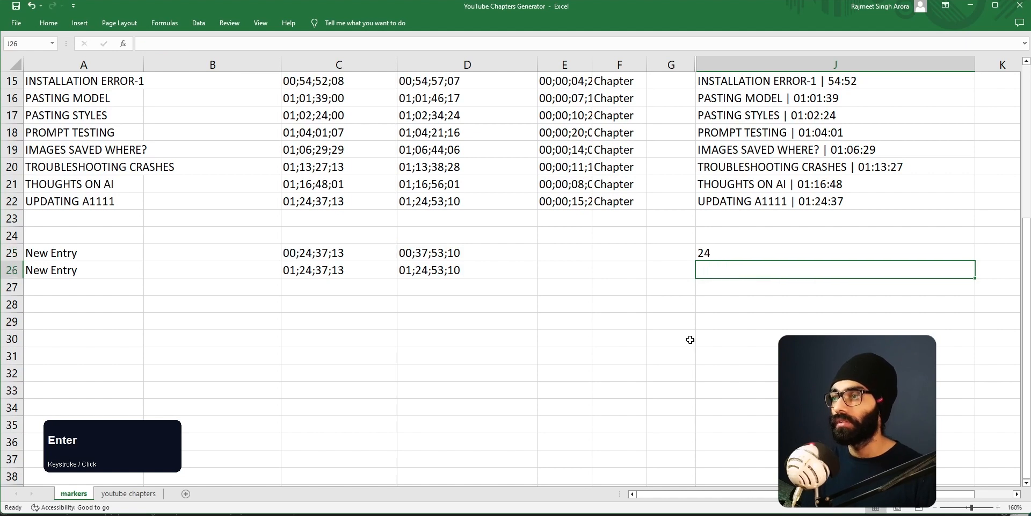
Set the start position in the J25 MID formula back to 1 for the hours.
{"action": "key", "text": "Up"}
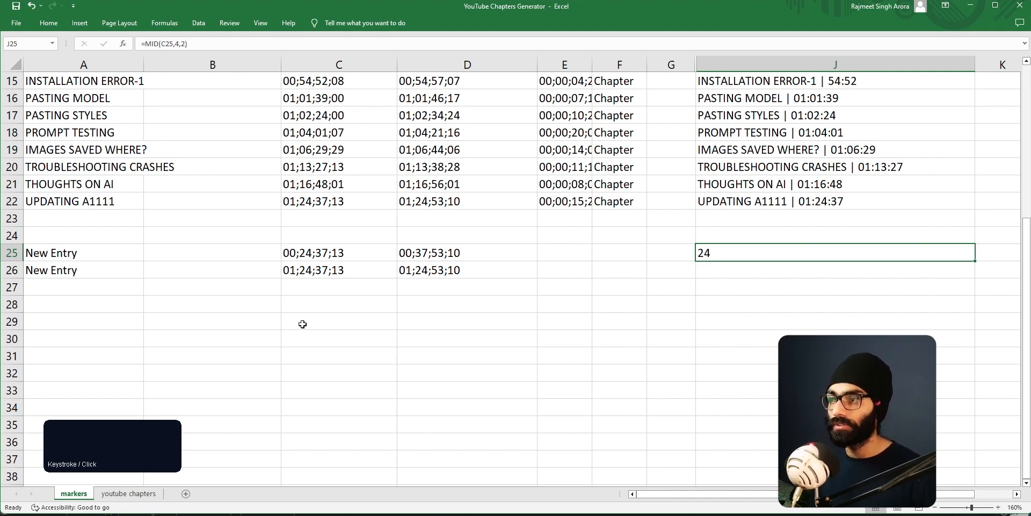
{"action": "key", "text": "F2"}
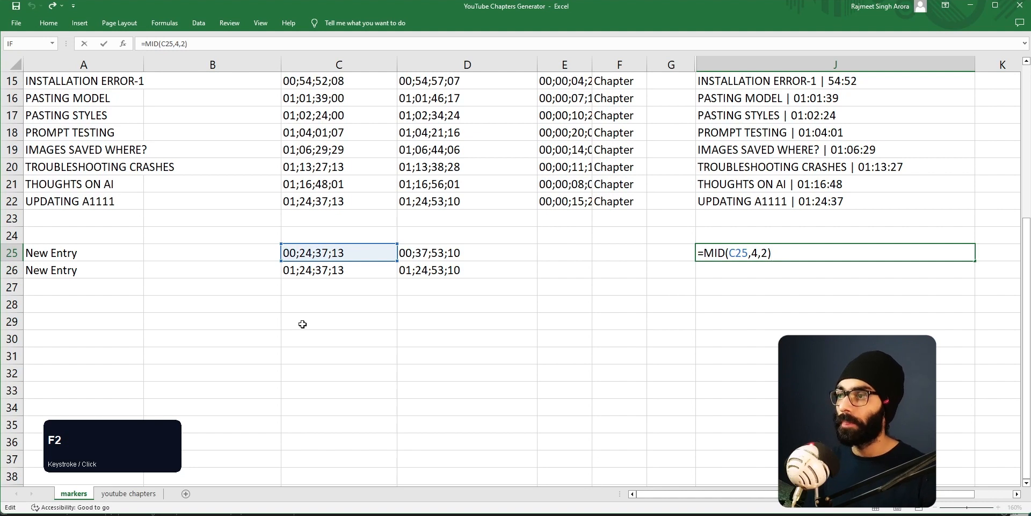
{"action": "key", "text": "Left"}
{"action": "key", "text": "Left"}
{"action": "key", "text": "Left"}
{"action": "key", "text": "shift+Left"}
{"action": "type", "text": "1"}
Extend the J25 formula with & ":" & MID(C25,4,2) to add a colon and the minutes.
{"action": "key", "text": "Right"}
{"action": "key", "text": "Right"}
{"action": "key", "text": "Right"}
{"action": "type", "text": "&"}
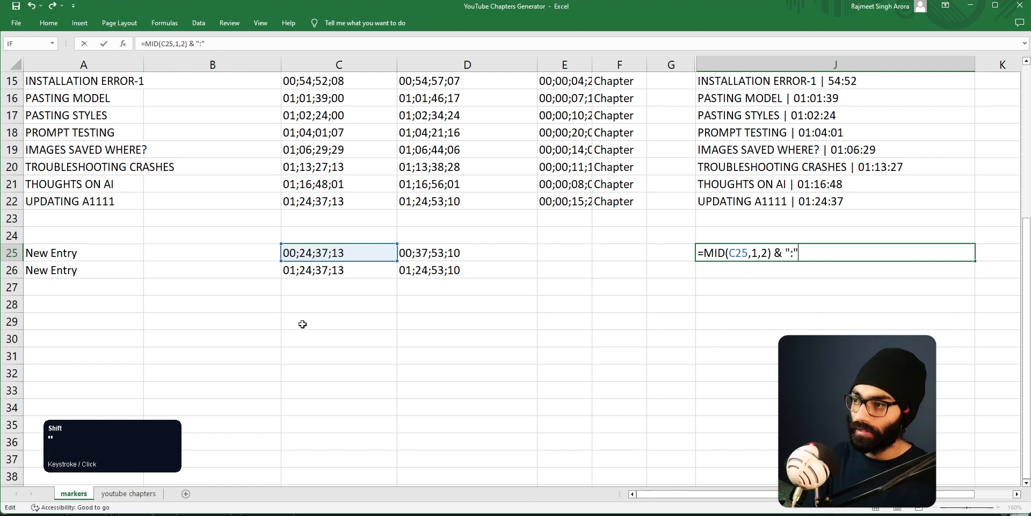
{"action": "type", "text": " \":\" & "}
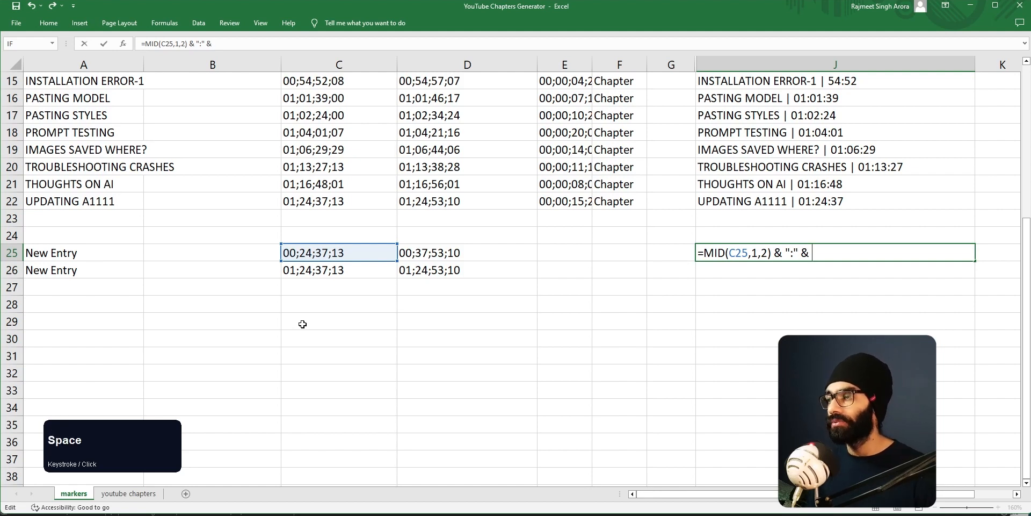
{"action": "type", "text": "MID("}
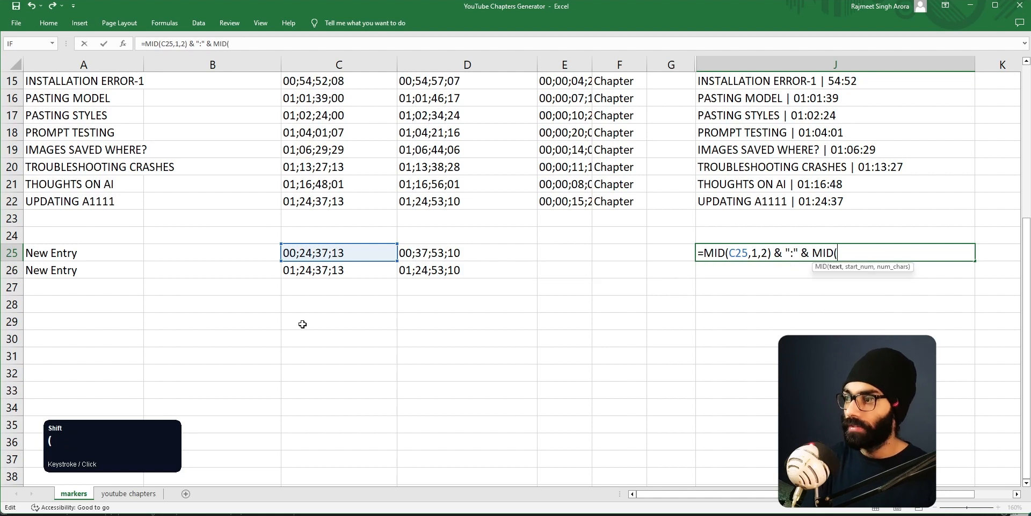
{"action": "left_click", "coordinate": [330, 255]}
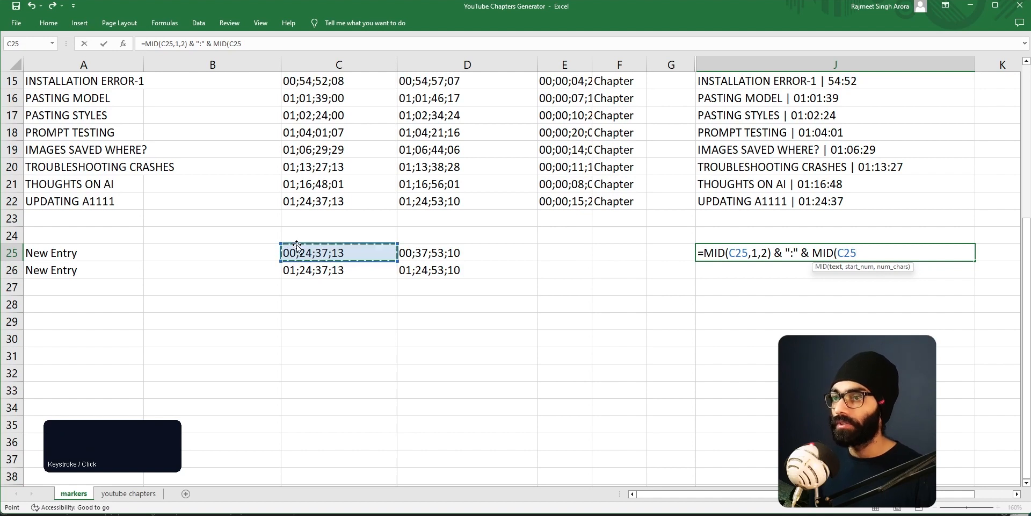
{"action": "type", "text": ","}
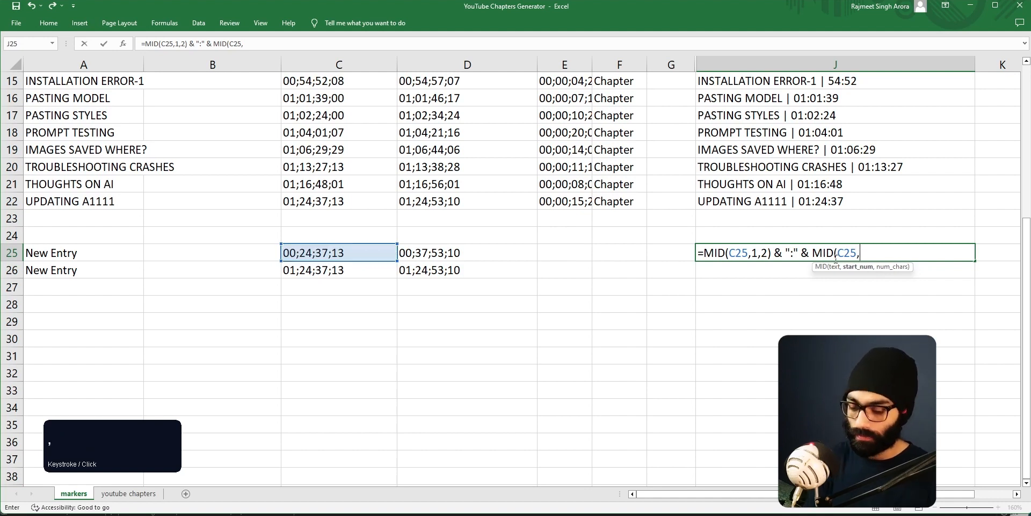
{"action": "type", "text": "4,2)"}
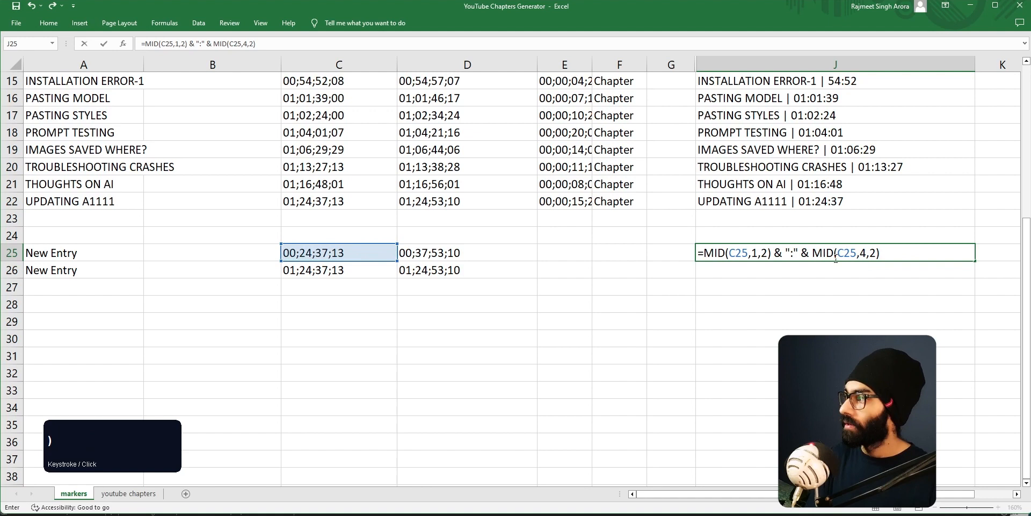
Append & ":" MID(C25,7,2) to the J25 formula for the seconds and try to commit it.
{"action": "type", "text": " & "}
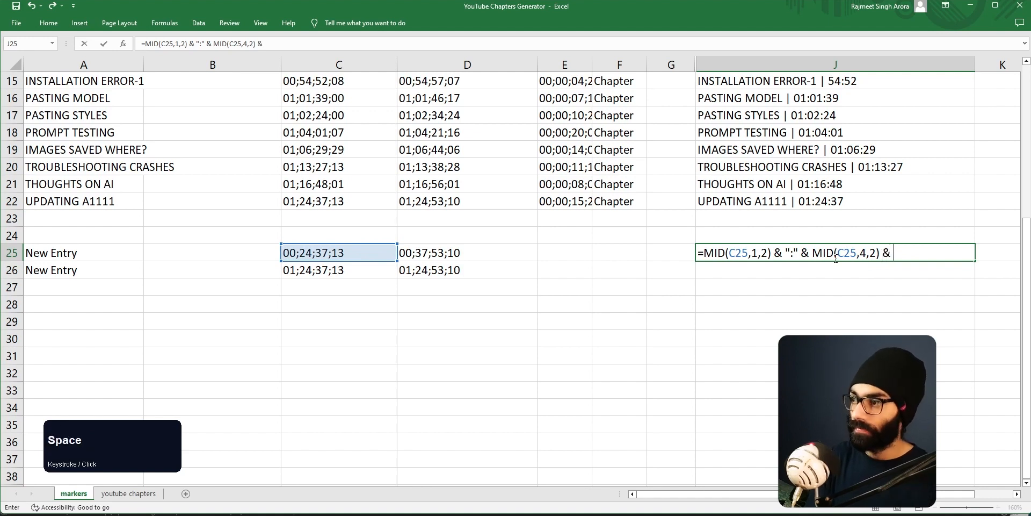
{"action": "type", "text": "\":"}
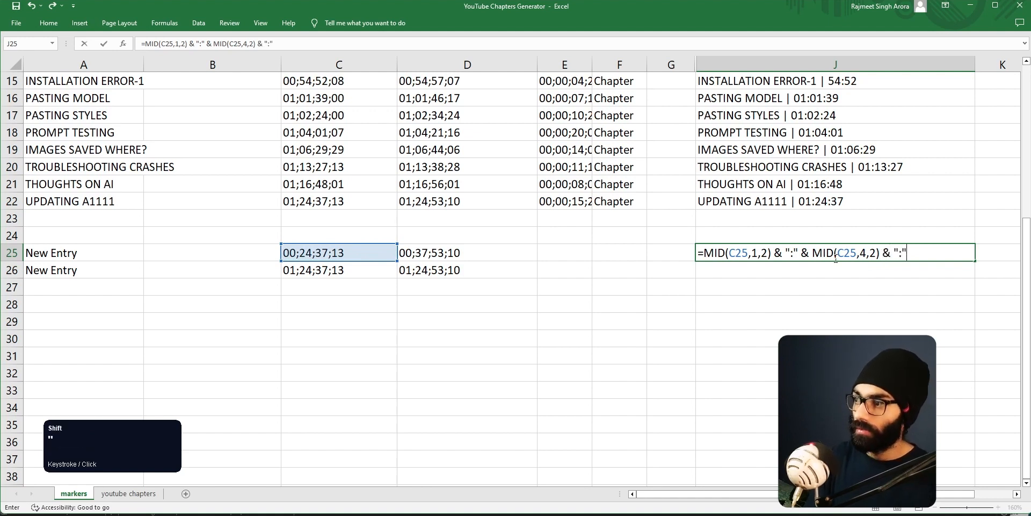
{"action": "type", "text": "\" "}
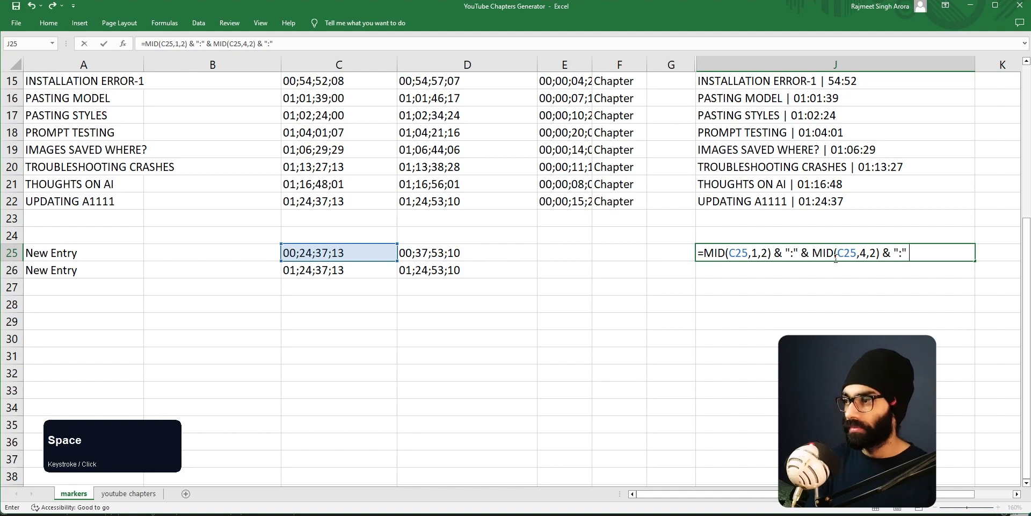
{"action": "type", "text": "MID(C25,"}
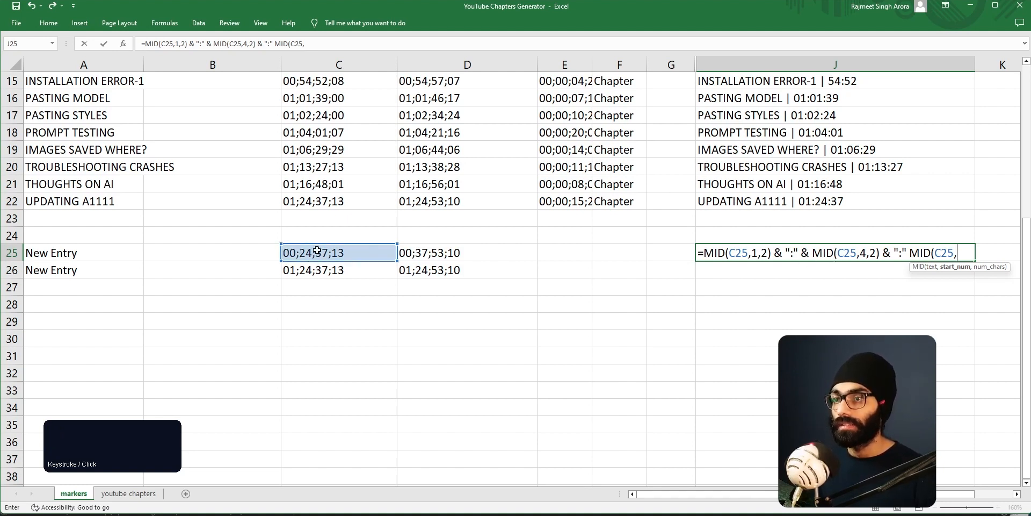
{"action": "type", "text": "7,2)"}
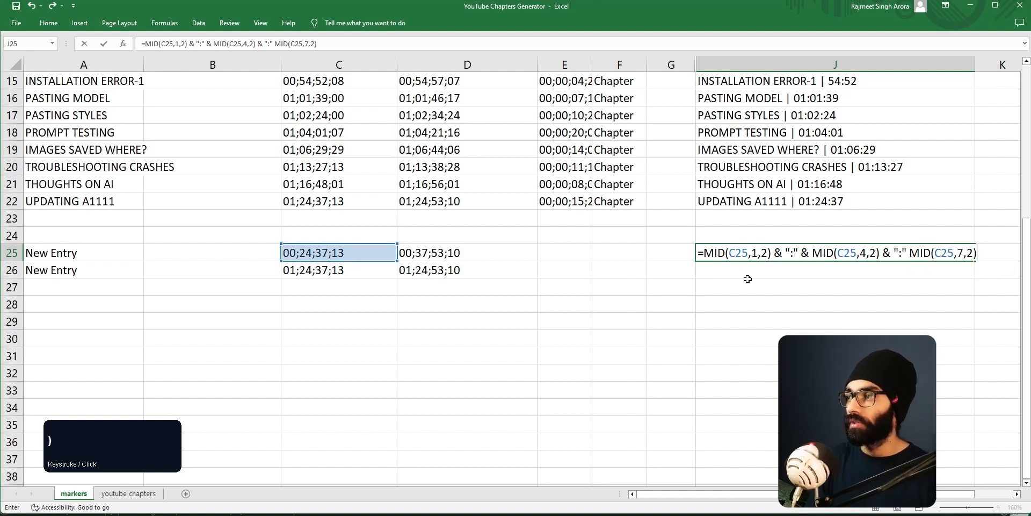
{"action": "key", "text": "Return"}
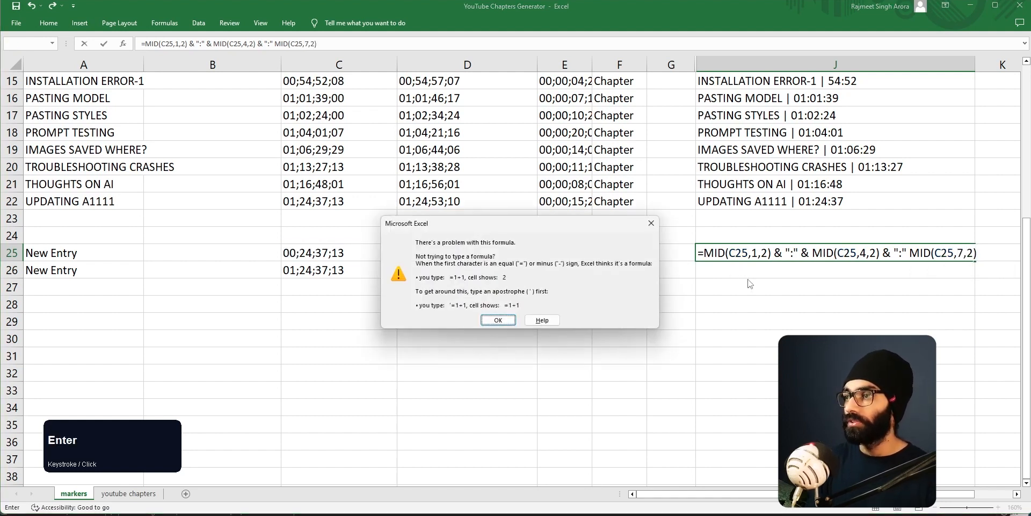
{"action": "left_click", "coordinate": [498, 319]}
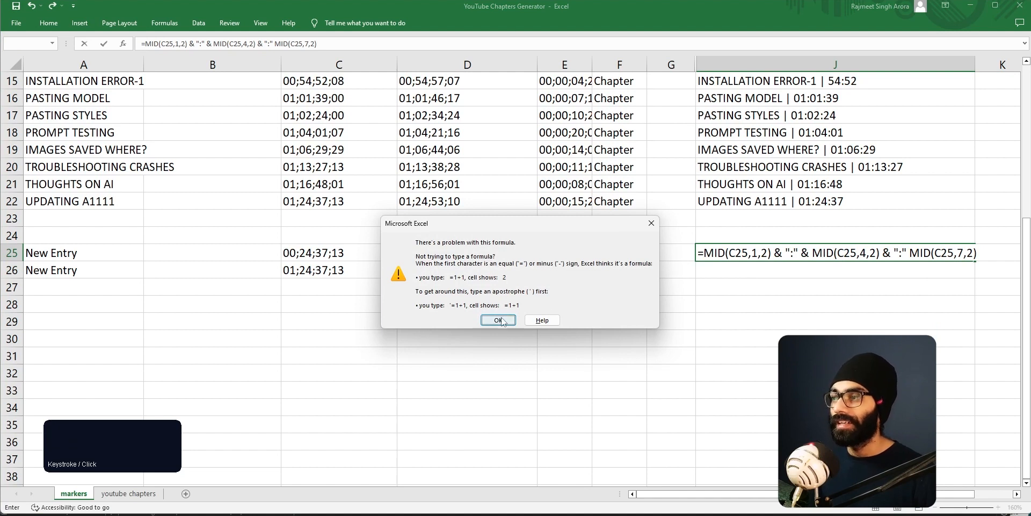
Insert the missing & before MID(C25,7,2) in the J25 formula and commit it.
{"action": "left_click", "coordinate": [702, 252]}
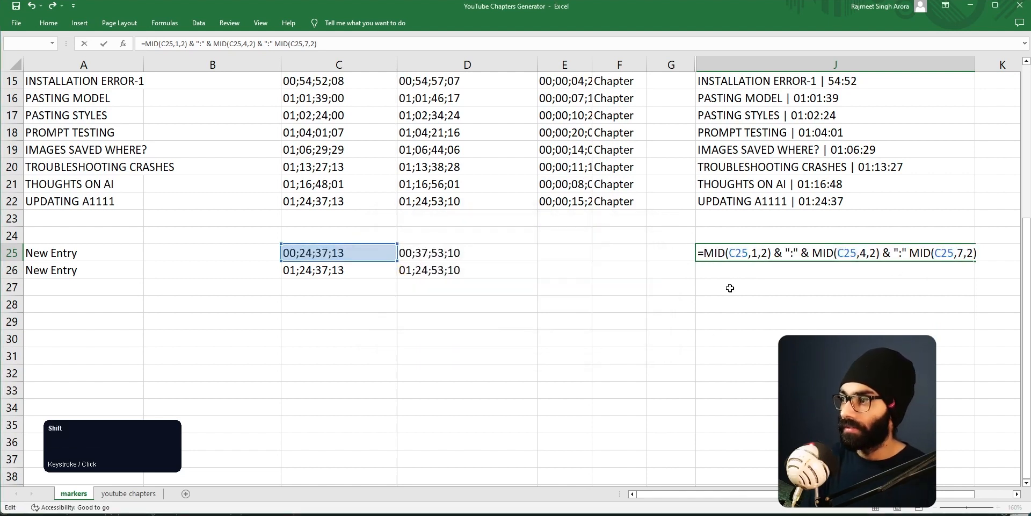
{"action": "key", "text": "ctrl+Right"}
{"action": "key", "text": "ctrl+Right"}
{"action": "key", "text": "ctrl+Right"}
{"action": "key", "text": "ctrl+Right"}
{"action": "key", "text": "ctrl+Right"}
{"action": "key", "text": "ctrl+Right"}
{"action": "key", "text": "ctrl+Right"}
{"action": "key", "text": "ctrl+Right"}
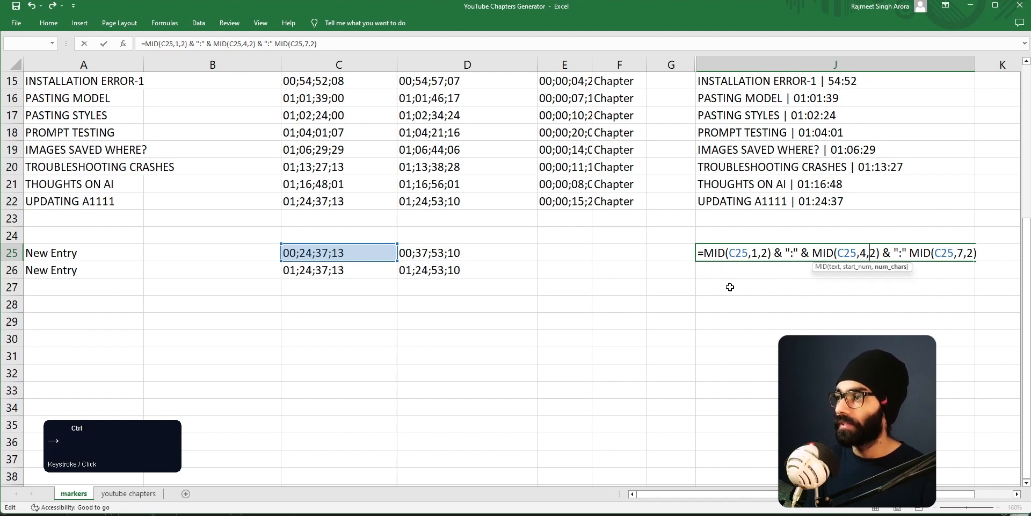
{"action": "type", "text": "&"}
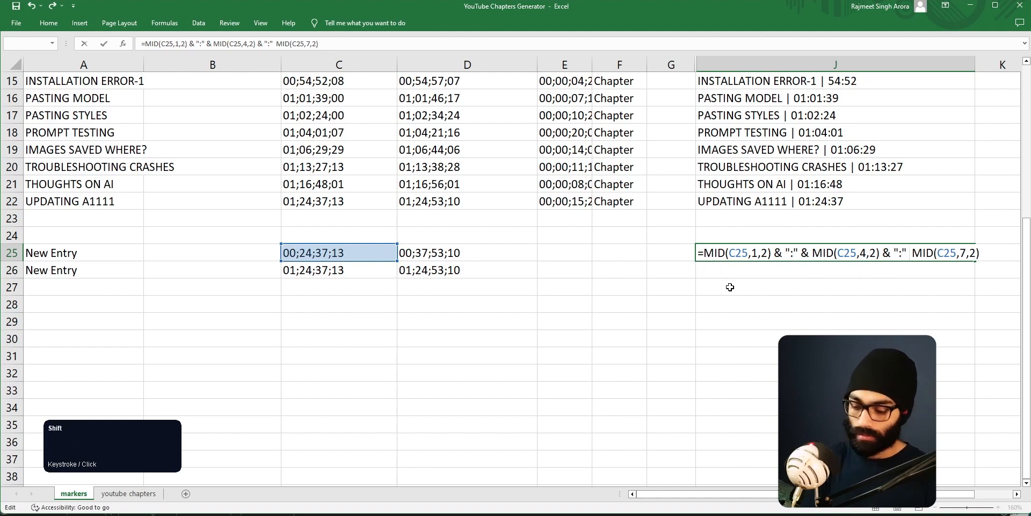
{"action": "key", "text": "Return"}
{"action": "key", "text": "Up"}
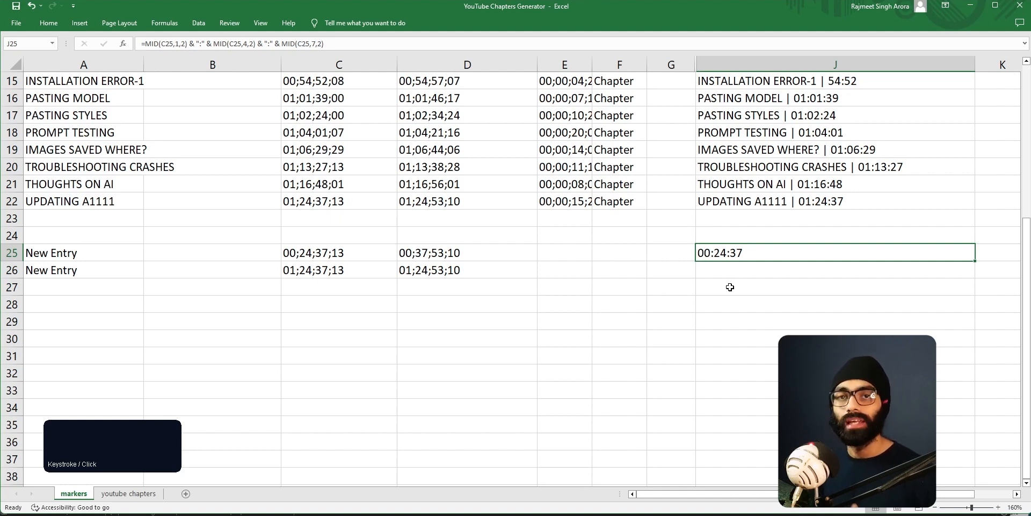
Cut the entire MID formula out of J25 and return to the emptied cell.
{"action": "key", "text": "F2"}
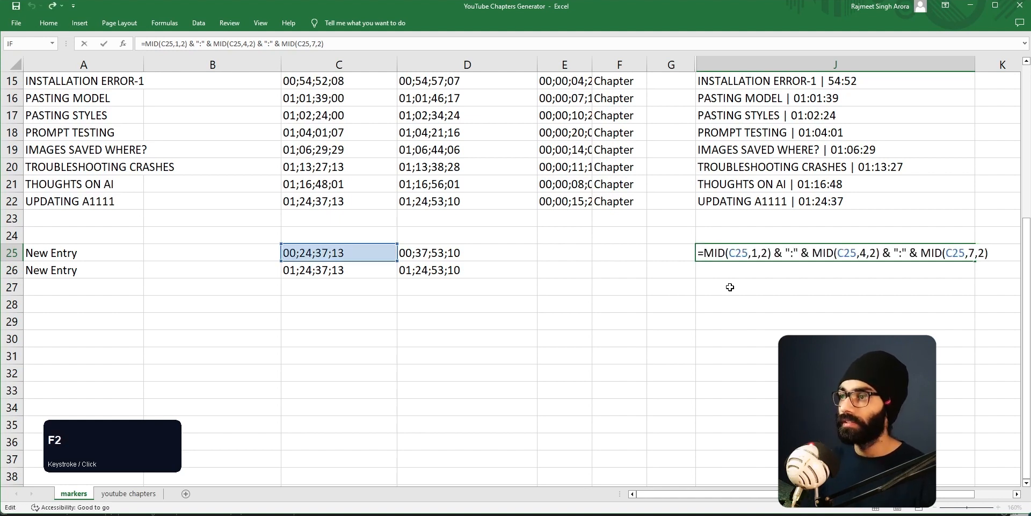
{"action": "key", "text": "shift+Home"}
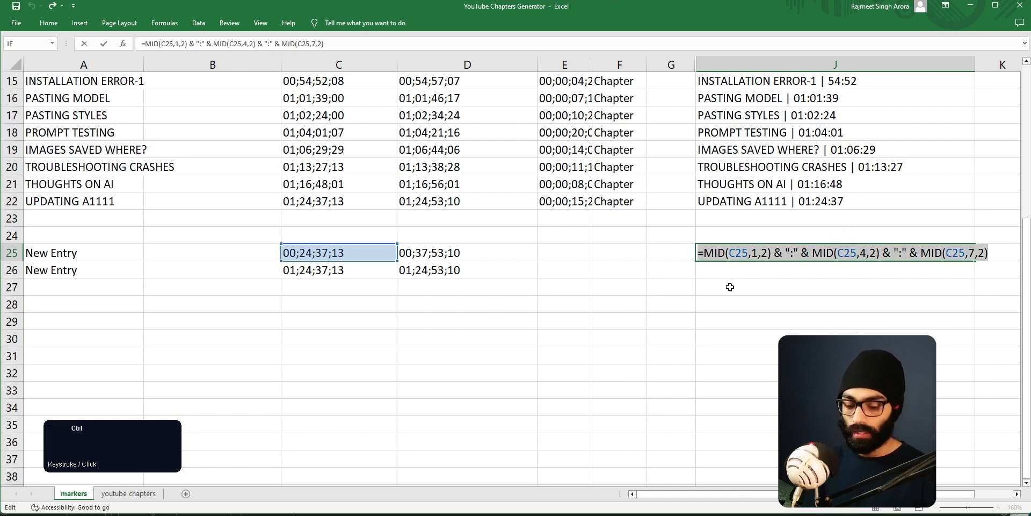
{"action": "key", "text": "ctrl+x"}
{"action": "key", "text": "ctrl+Left"}
{"action": "key", "text": "ctrl+Left"}
{"action": "key", "text": "ctrl+Left"}
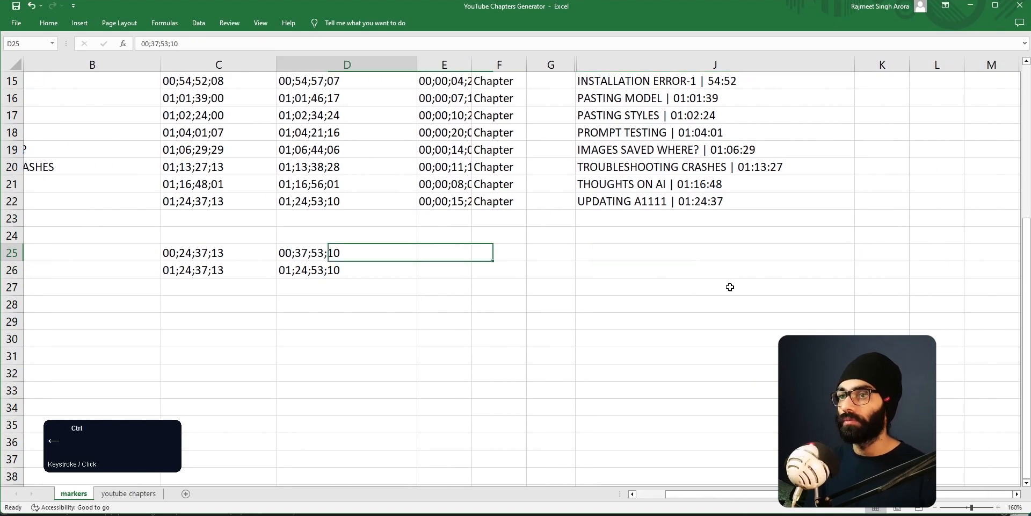
{"action": "key", "text": "Right"}
{"action": "key", "text": "Right"}
{"action": "key", "text": "Right"}
{"action": "key", "text": "Right"}
{"action": "key", "text": "Right"}
{"action": "key", "text": "Right"}
{"action": "key", "text": "Right"}
{"action": "key", "text": "Right"}
{"action": "key", "text": "Right"}
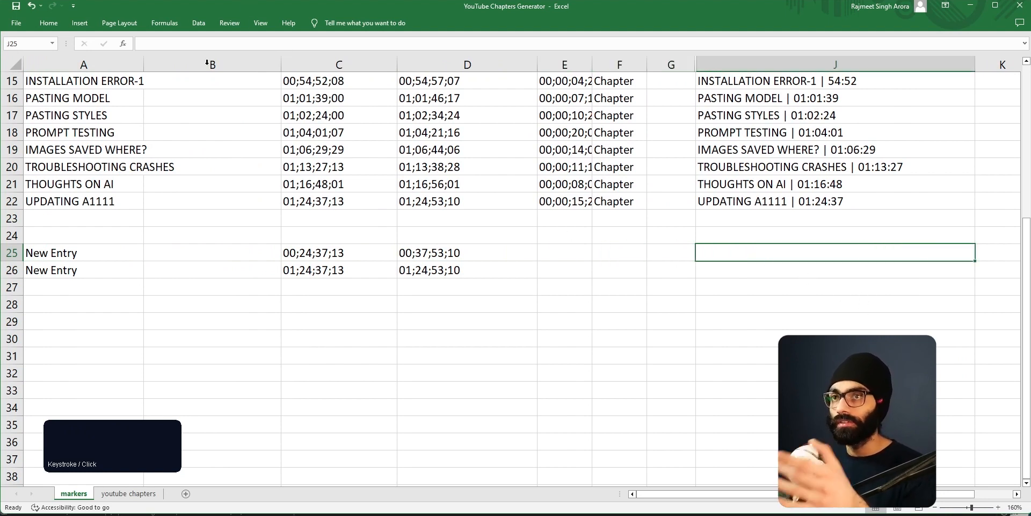
Start an IF function in the empty cell J25 and shift its arguments dialog aside.
{"action": "left_click", "coordinate": [165, 24]}
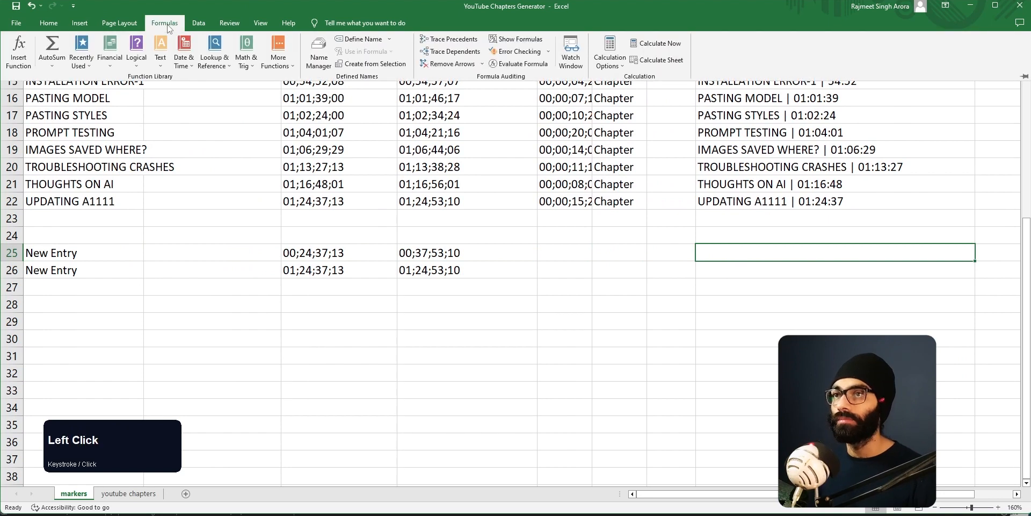
{"action": "left_click", "coordinate": [136, 51]}
{"action": "left_click", "coordinate": [163, 102]}
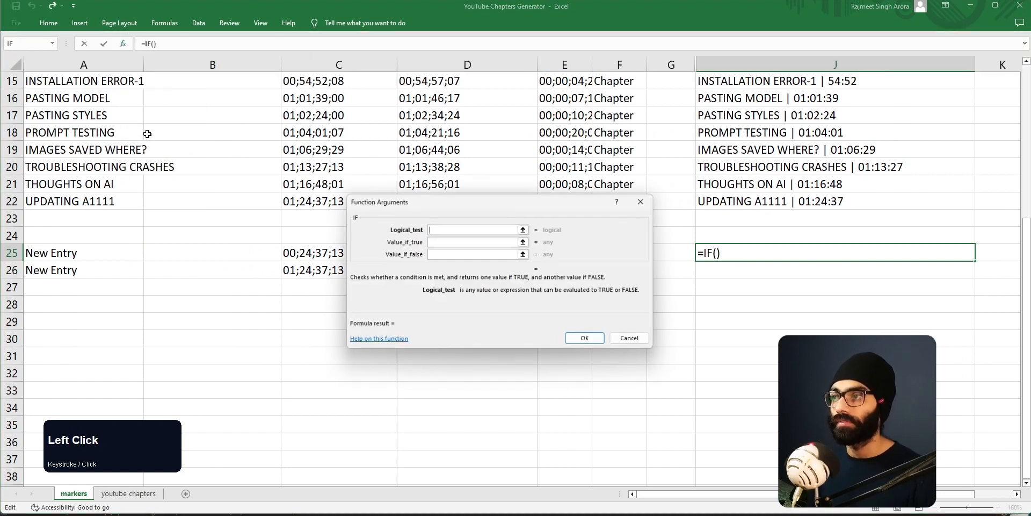
{"action": "left_click_drag", "start_coordinate": [525, 205], "coordinate": [525, 205]}
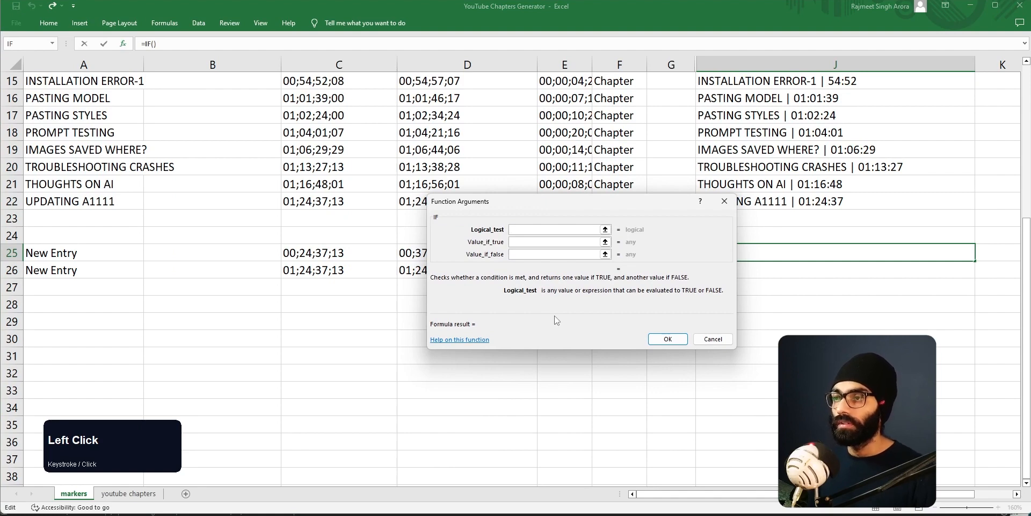
Open Notepad, paste the cut MID formula there, and shrink and place its window beside the function arguments dialog.
{"action": "key", "text": "super"}
{"action": "type", "text": "not"}
{"action": "key", "text": "Return"}
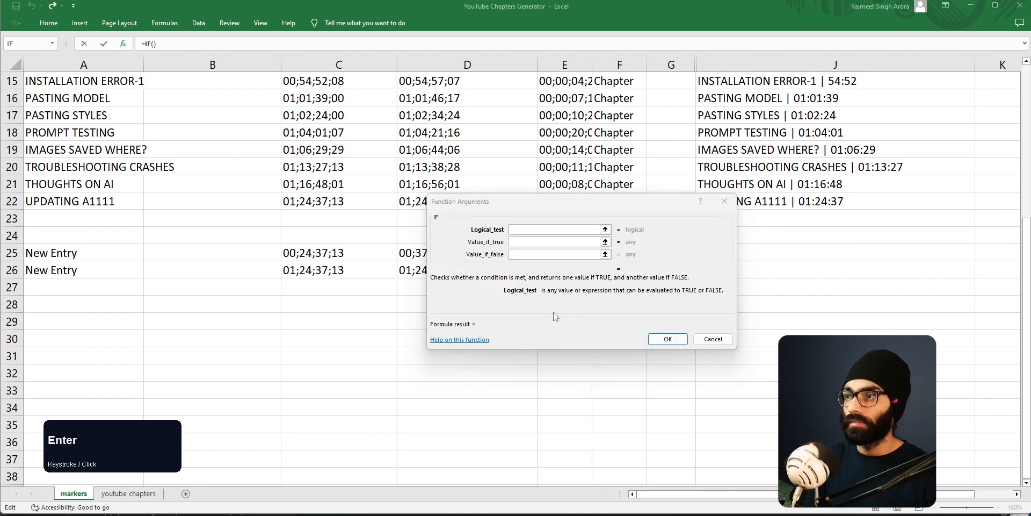
{"action": "key", "text": "ctrl+v"}
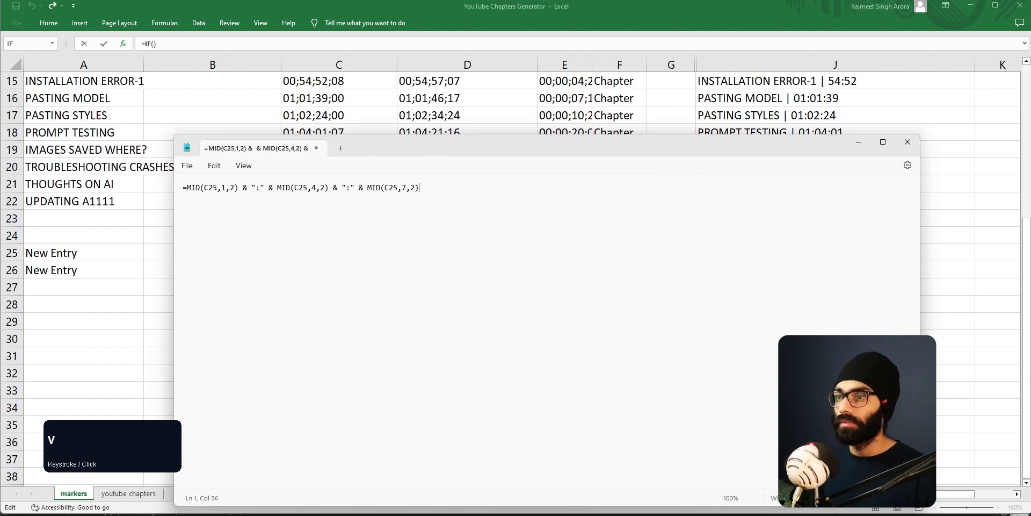
{"action": "left_click_drag", "start_coordinate": [919, 505], "coordinate": [534, 457]}
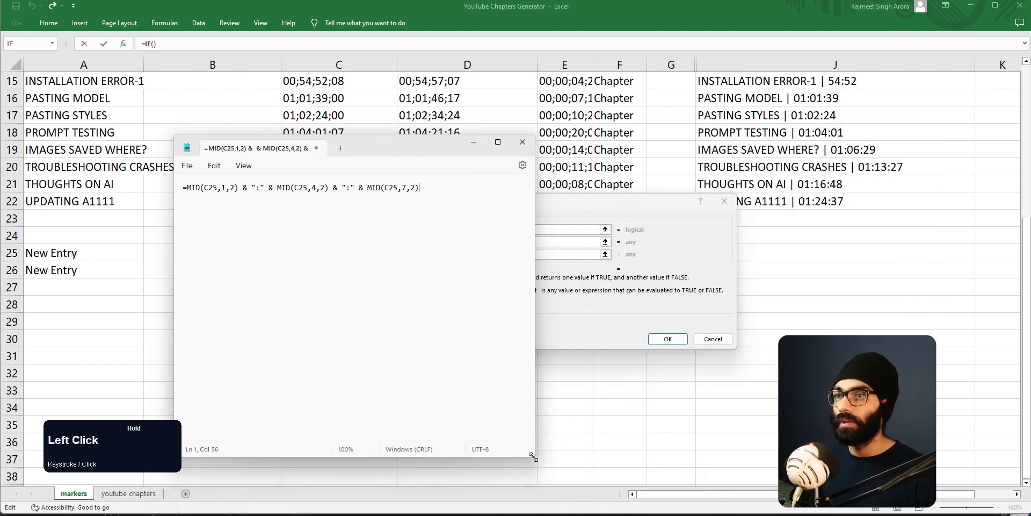
{"action": "left_click_drag", "start_coordinate": [416, 140], "coordinate": [308, 157]}
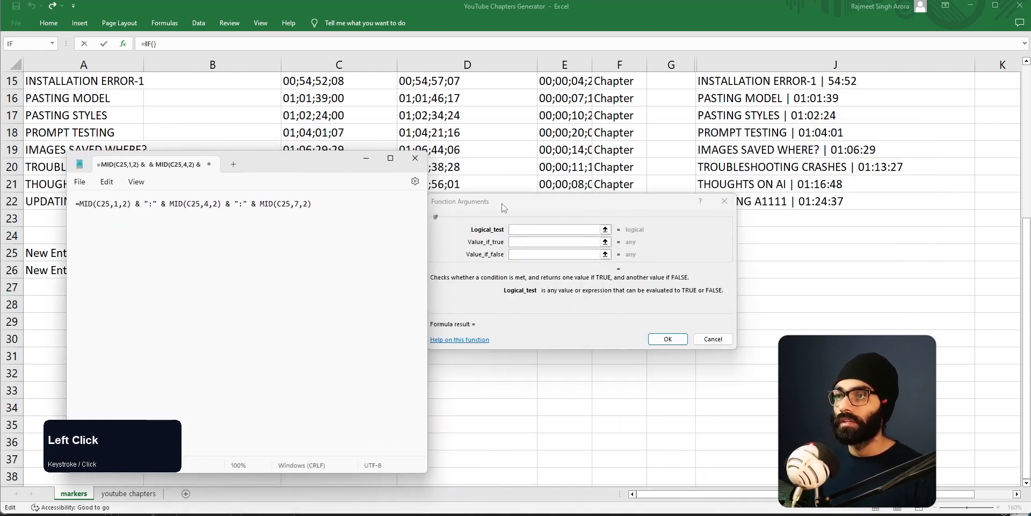
{"action": "left_click_drag", "start_coordinate": [501, 203], "coordinate": [506, 203]}
Copy MID(C25,1,2) from Notepad and set the IF logical test to MID(C25,1,2) = "00".
{"action": "left_click_drag", "start_coordinate": [131, 205], "coordinate": [80, 204]}
{"action": "left_click", "coordinate": [533, 275]}
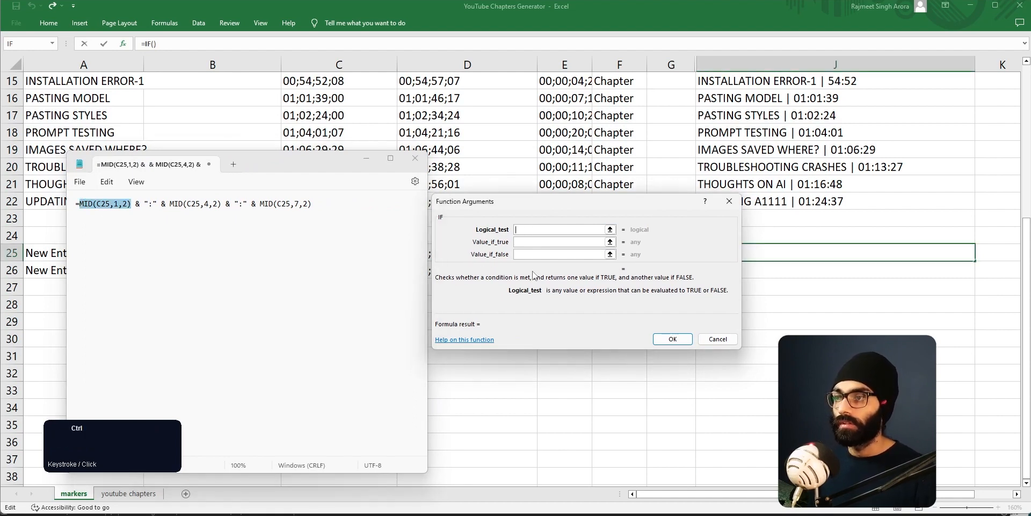
{"action": "key", "text": "ctrl+v"}
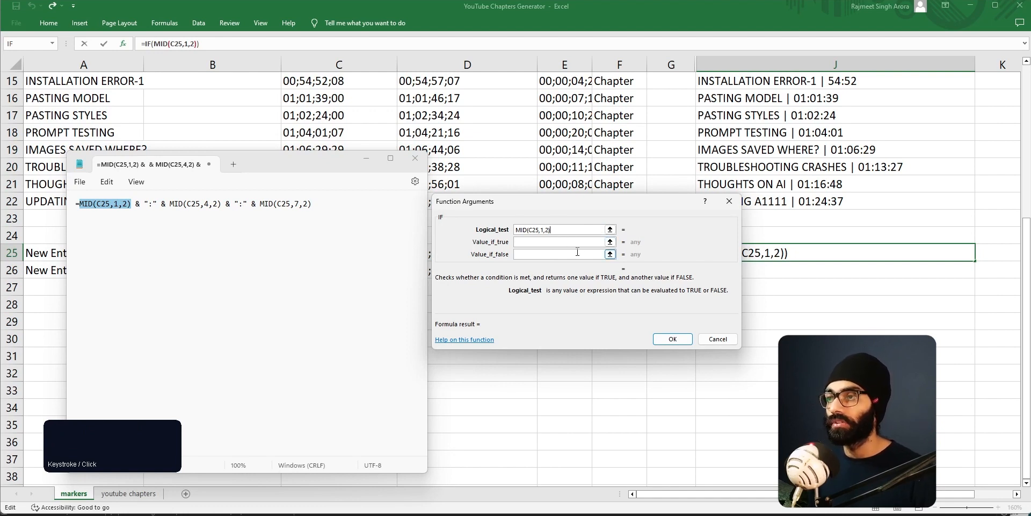
{"action": "type", "text": "= \"\""}
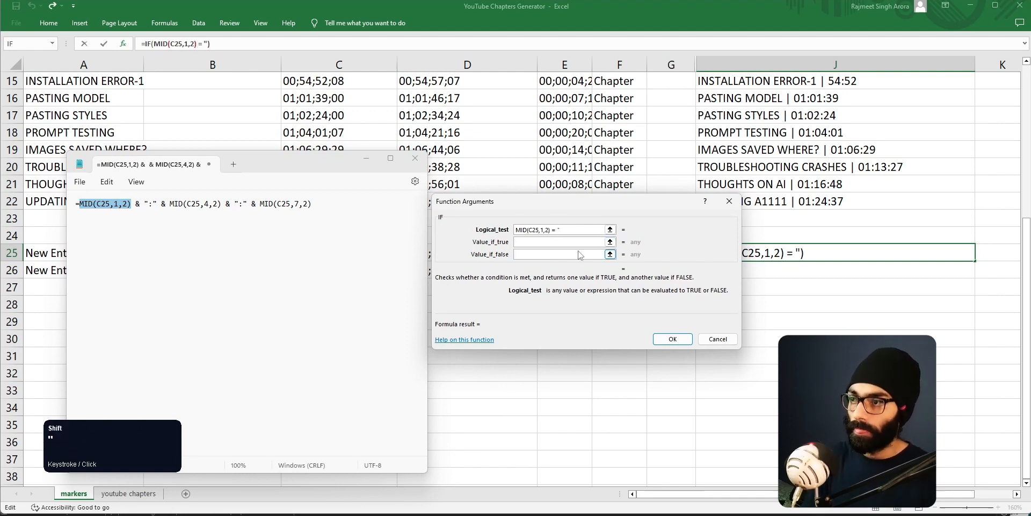
{"action": "key", "text": "Left"}
{"action": "type", "text": "00"}
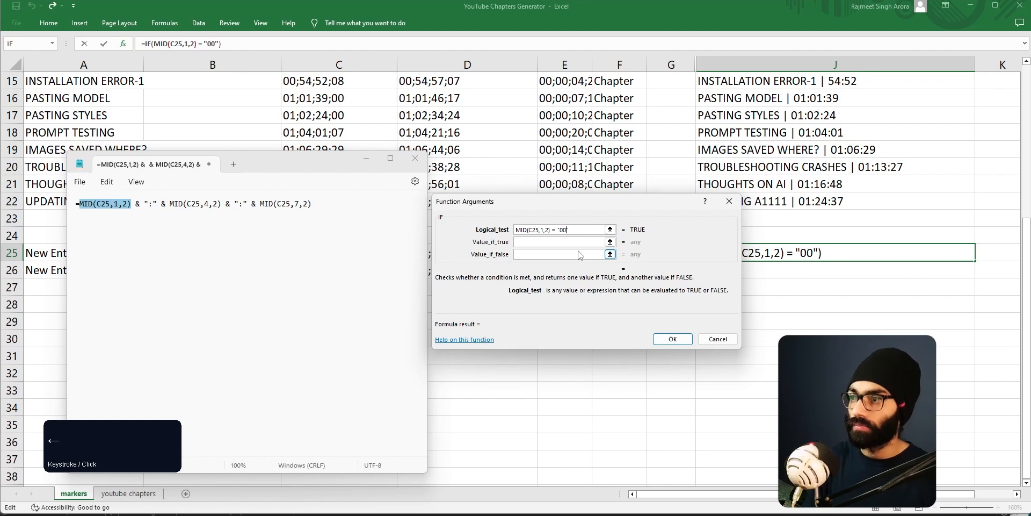
{"action": "key", "text": "Return"}
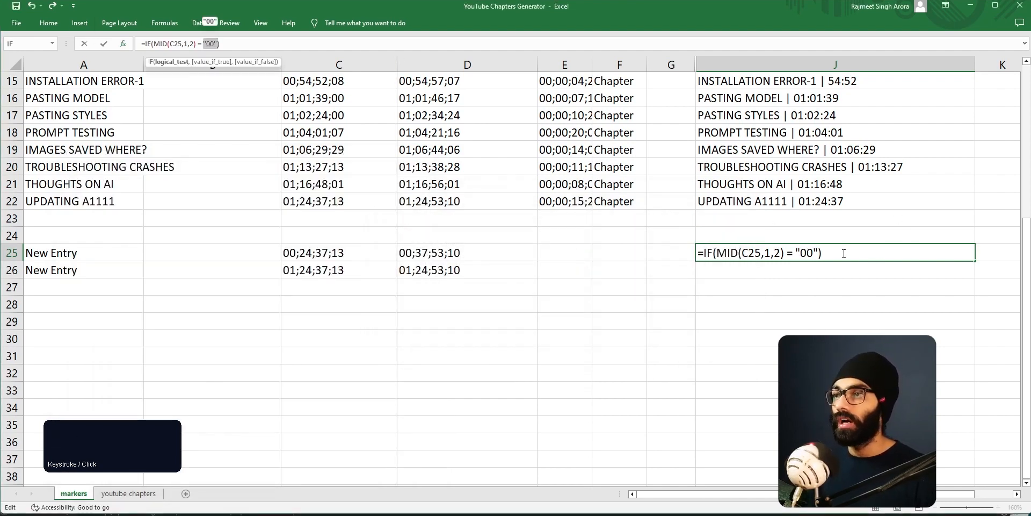
Reopen the function arguments of the J25 IF formula, ready to fill the value-if-true argument.
{"action": "left_click", "coordinate": [79, 23]}
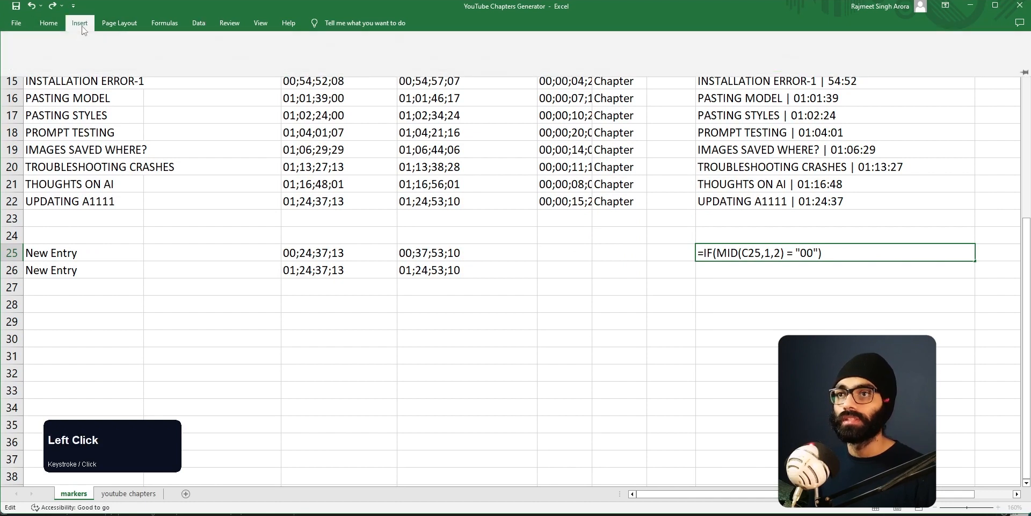
{"action": "left_click", "coordinate": [164, 23]}
{"action": "left_click", "coordinate": [19, 51]}
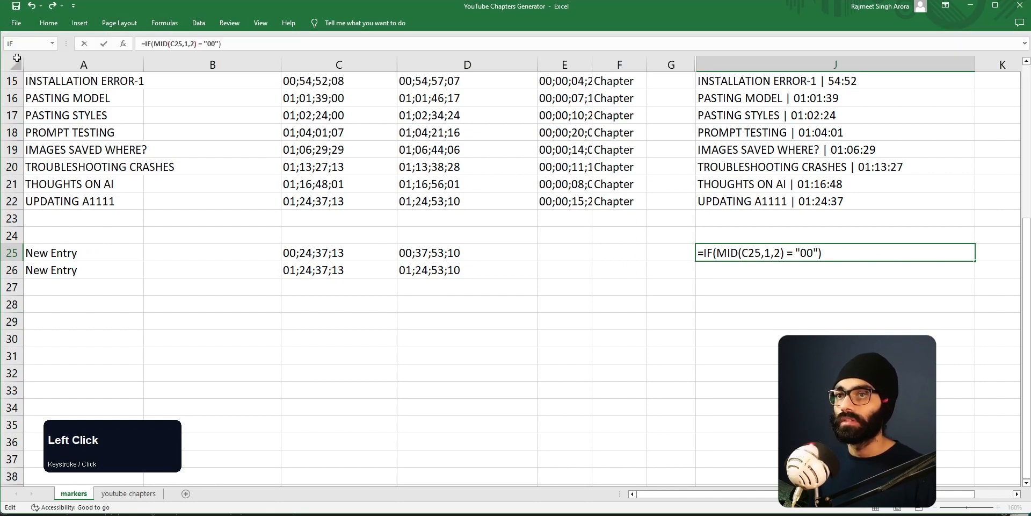
{"action": "left_click", "coordinate": [561, 242]}
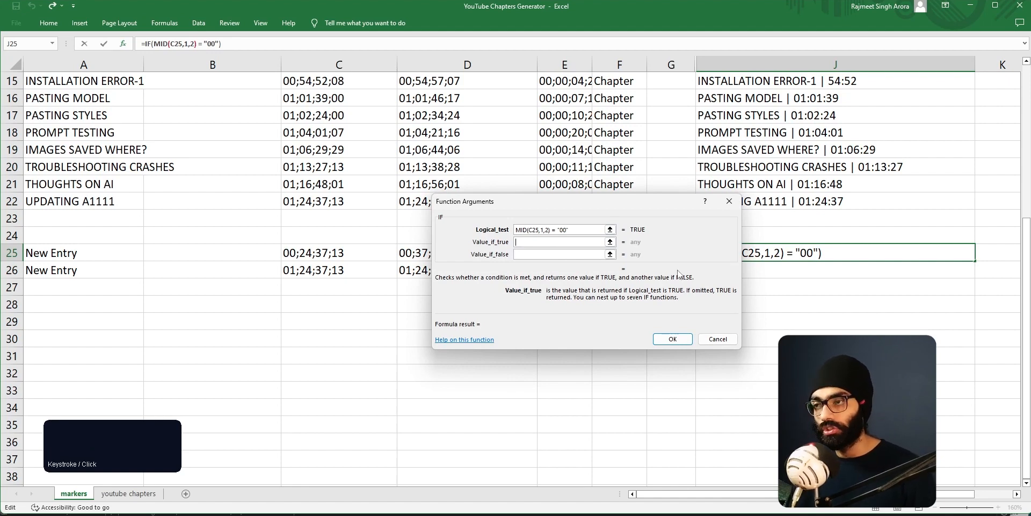
Copy the entire MID formula from Notepad into both the value-if-true and value-if-false arguments of the IF function.
{"action": "key", "text": "alt+Tab"}
{"action": "key", "text": "alt+Tab"}
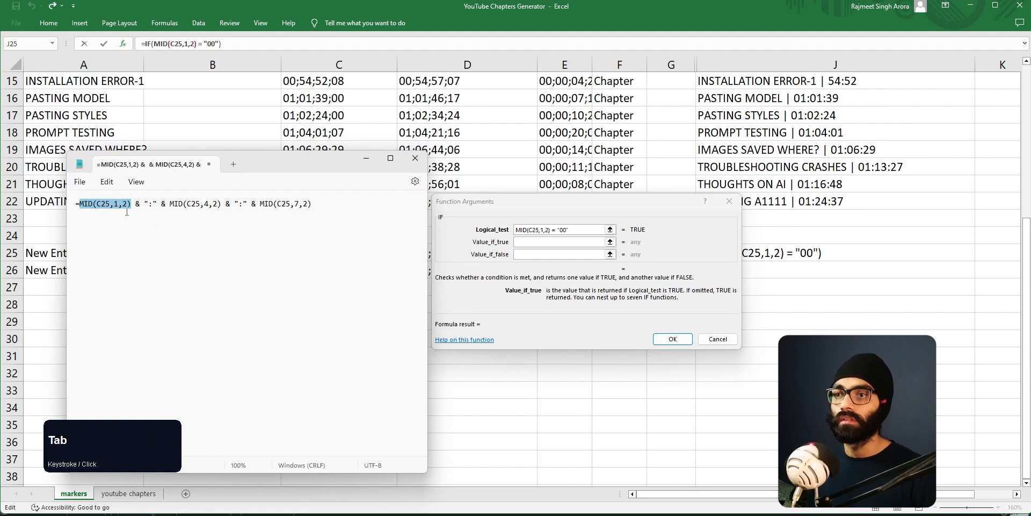
{"action": "triple_click", "coordinate": [154, 204]}
{"action": "key", "text": "ctrl+c"}
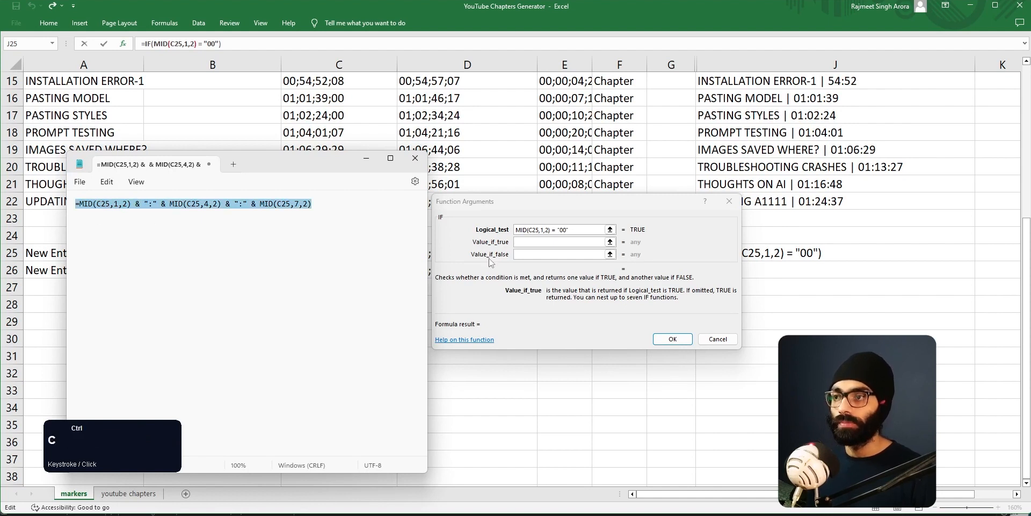
{"action": "left_click", "coordinate": [533, 243]}
{"action": "key", "text": "ctrl+v"}
{"action": "left_click", "coordinate": [533, 254]}
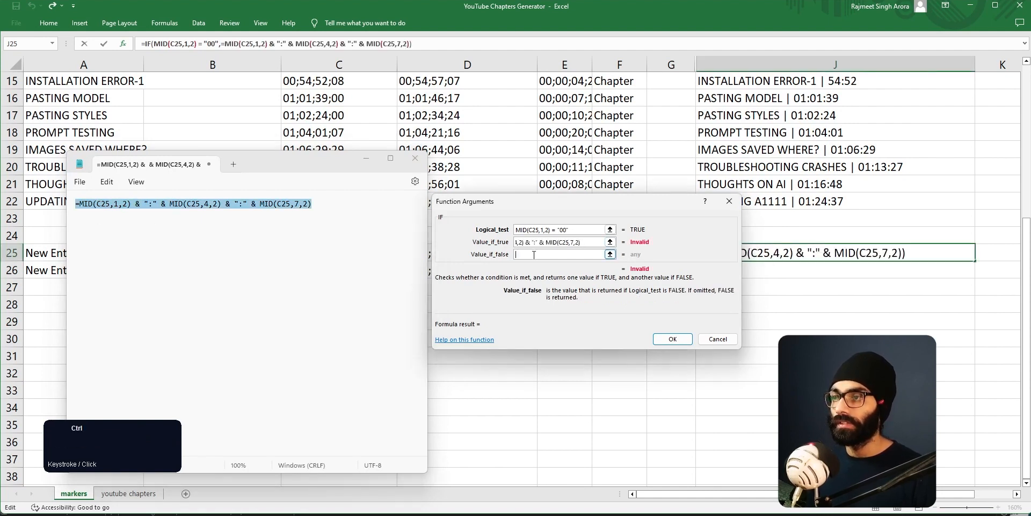
{"action": "key", "text": "ctrl+v"}
Remove the leading equals sign from the pasted formulas in the value-if-true and value-if-false arguments.
{"action": "left_click", "coordinate": [592, 243]}
{"action": "left_click", "coordinate": [596, 255]}
{"action": "key", "text": "BackSpace"}
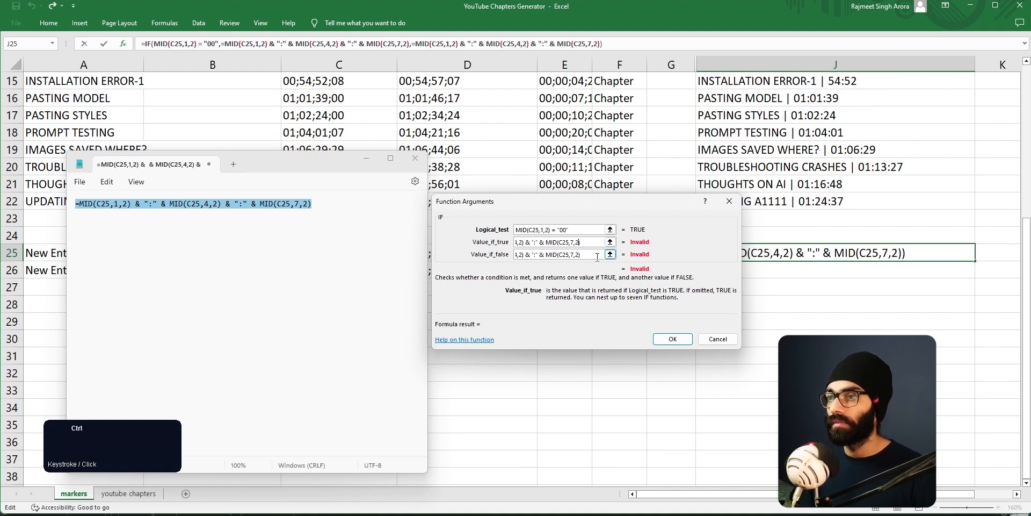
{"action": "key", "text": "ctrl+Left"}
{"action": "key", "text": "ctrl+Left"}
{"action": "key", "text": "ctrl+Left"}
{"action": "key", "text": "ctrl+Left"}
{"action": "key", "text": "ctrl+Left"}
{"action": "key", "text": "ctrl+Left"}
{"action": "key", "text": "ctrl+Left"}
{"action": "key", "text": "ctrl+Left"}
{"action": "key", "text": "ctrl+Left"}
{"action": "key", "text": "ctrl+Left"}
{"action": "key", "text": "ctrl+Left"}
{"action": "key", "text": "ctrl+Left"}
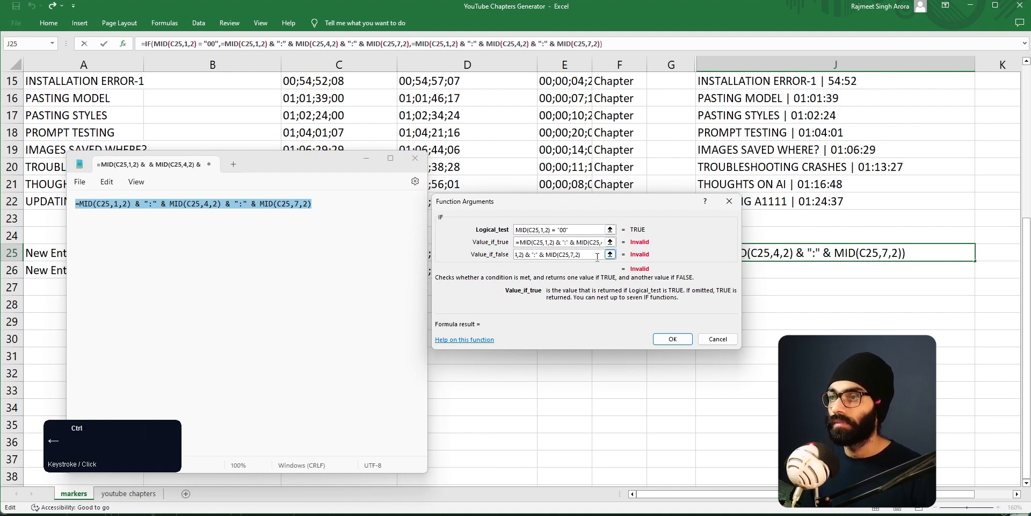
{"action": "key", "text": "BackSpace"}
{"action": "key", "text": "Down"}
{"action": "left_click", "coordinate": [564, 254]}
{"action": "key", "text": "Home"}
{"action": "key", "text": "Right"}
{"action": "key", "text": "BackSpace"}
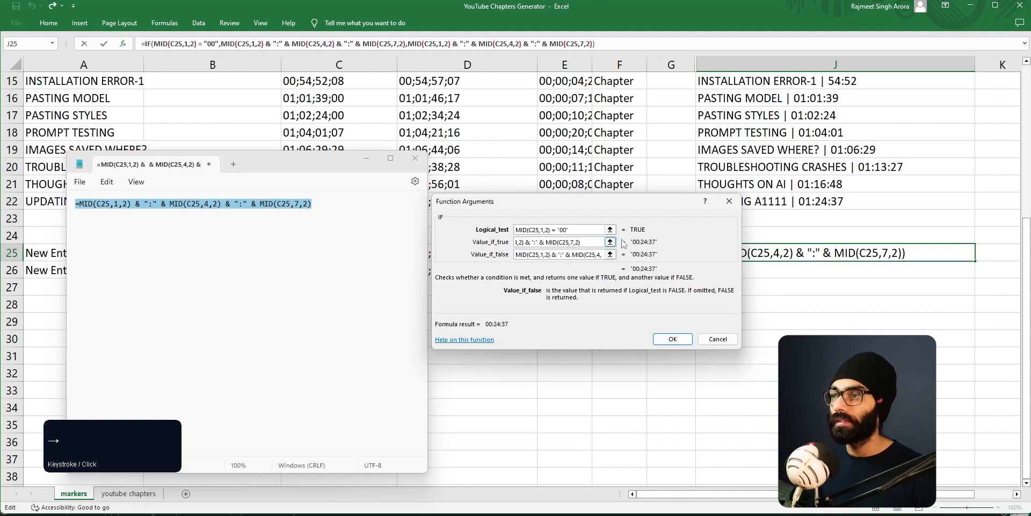
Delete MID(C25,1,2) & ":" & from the start of the value-if-true argument and commit the IF formula to J25.
{"action": "left_click", "coordinate": [526, 242]}
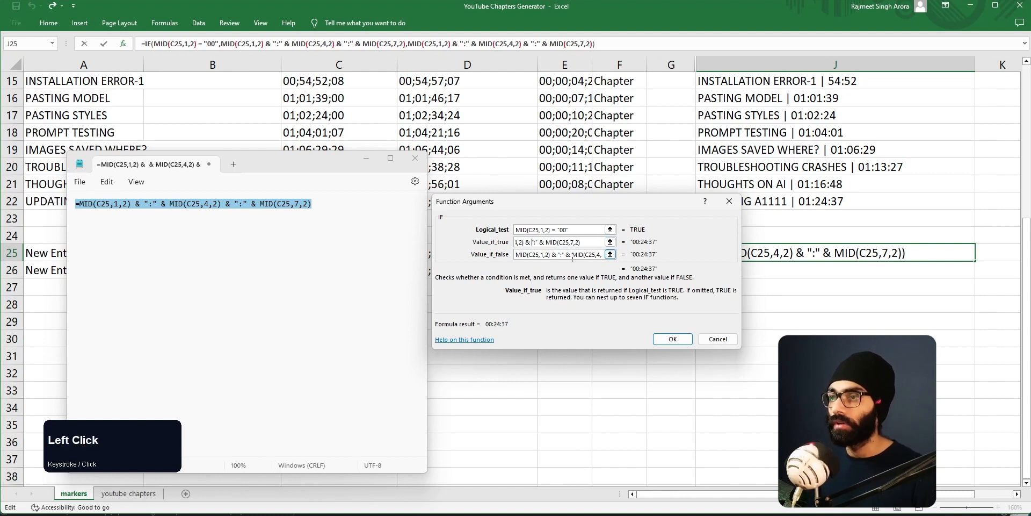
{"action": "key", "text": "Home"}
{"action": "key", "text": "Right"}
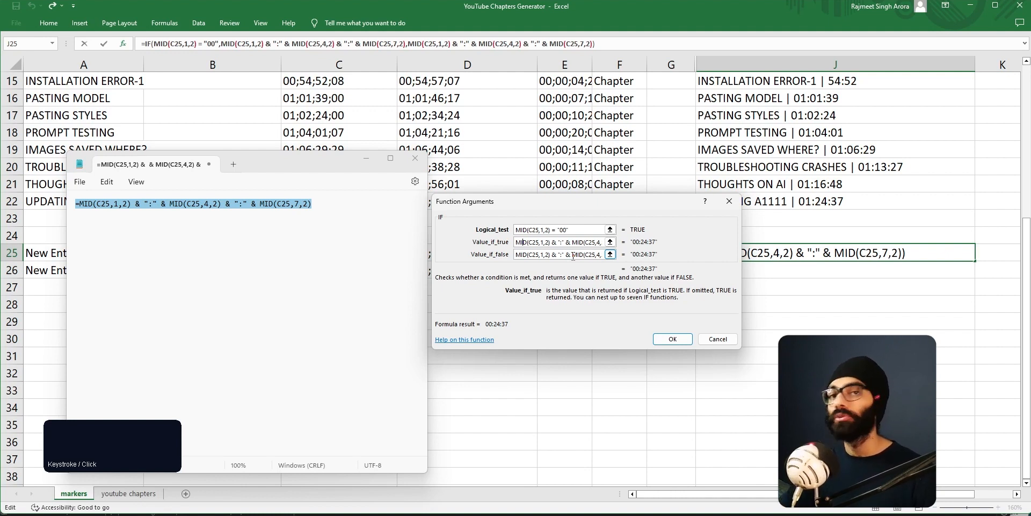
{"action": "key", "text": "Left"}
{"action": "key", "text": "Left"}
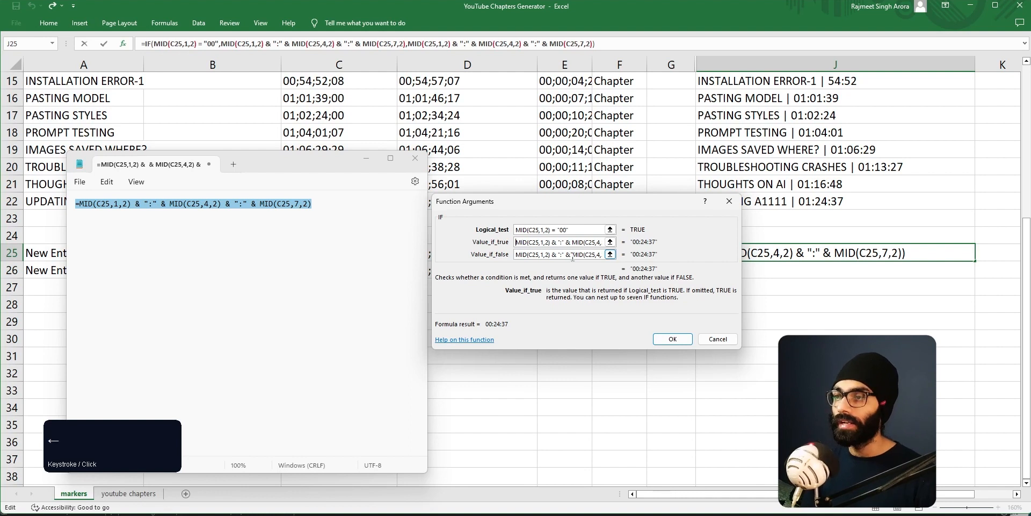
{"action": "key", "text": "shift+Right"}
{"action": "key", "text": "shift+Right"}
{"action": "key", "text": "shift+Right"}
{"action": "key", "text": "shift+Right"}
{"action": "key", "text": "shift+Right"}
{"action": "key", "text": "shift+Right"}
{"action": "key", "text": "shift+Right"}
{"action": "key", "text": "shift+Right"}
{"action": "key", "text": "shift+Right"}
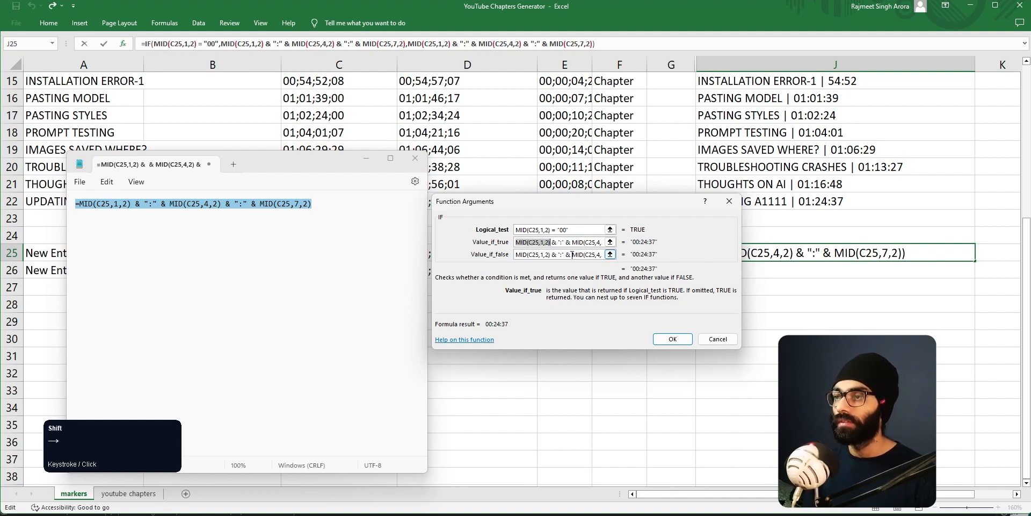
{"action": "key", "text": "Delete"}
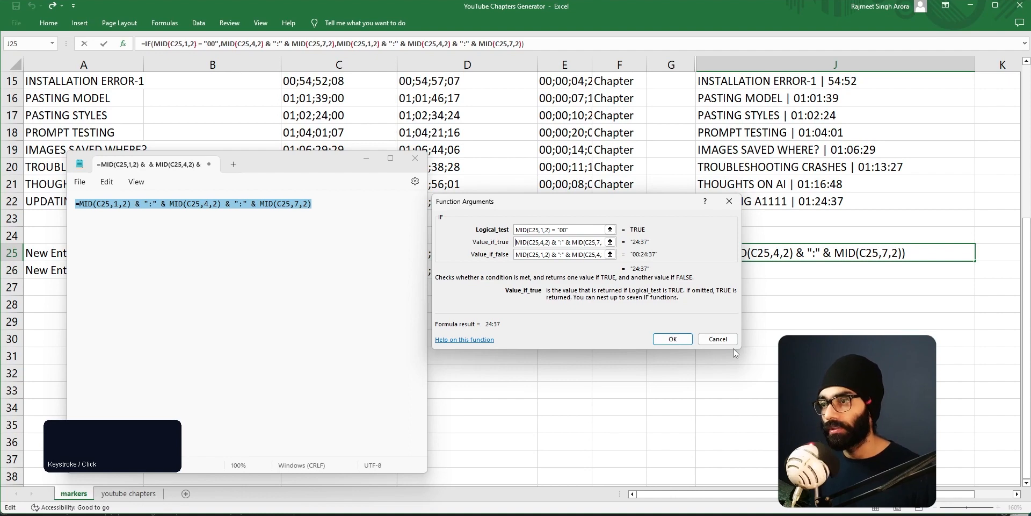
{"action": "left_click", "coordinate": [673, 339]}
{"action": "left_click", "coordinate": [739, 256]}
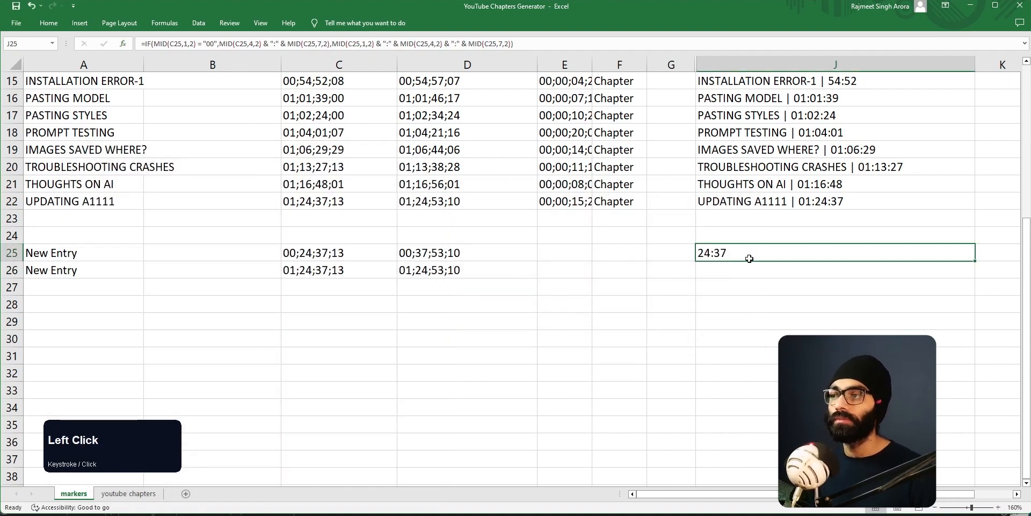
Compare C25 with the J25 result, then fill the IF formula down to J26 and inspect that cell.
{"action": "left_click", "coordinate": [356, 254]}
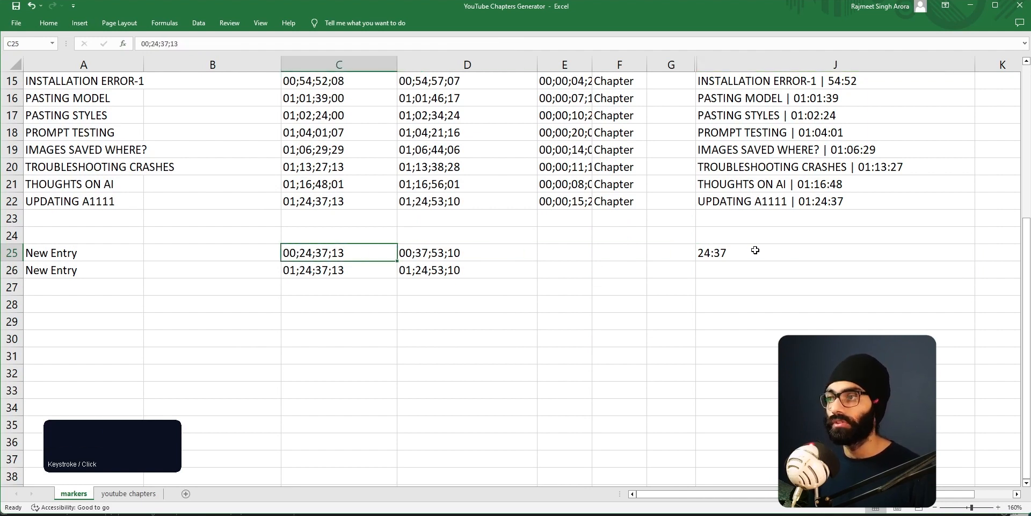
{"action": "left_click", "coordinate": [912, 260]}
{"action": "left_click_drag", "start_coordinate": [974, 259], "coordinate": [975, 275]}
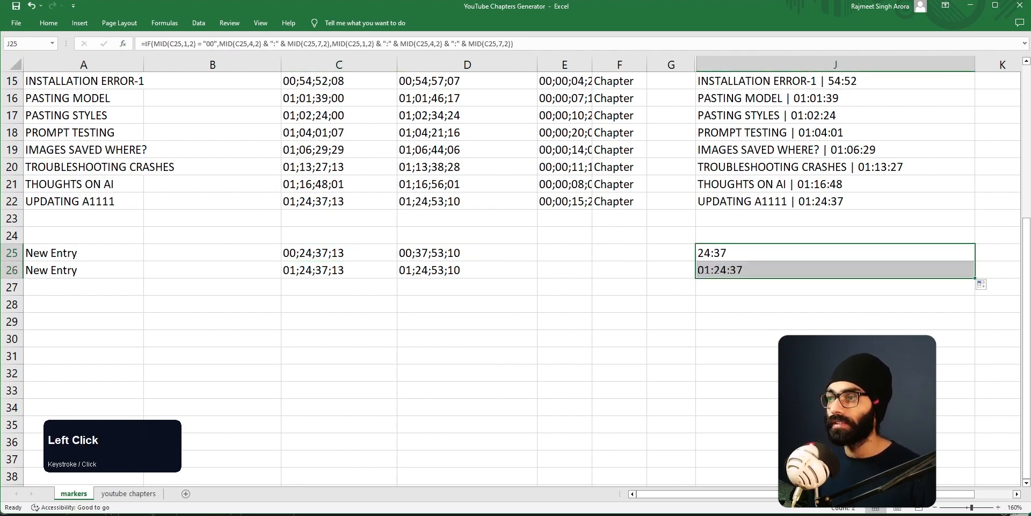
{"action": "left_click", "coordinate": [757, 280]}
{"action": "left_click", "coordinate": [754, 270]}
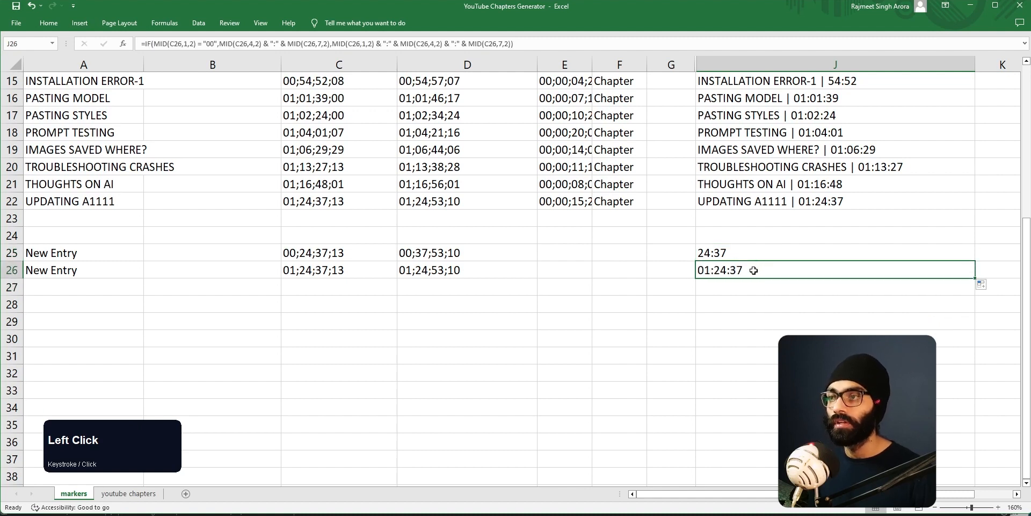
Enter the sample start time 02:25:43:12 in cell C27 below the New Entry rows.
{"action": "left_click", "coordinate": [347, 284]}
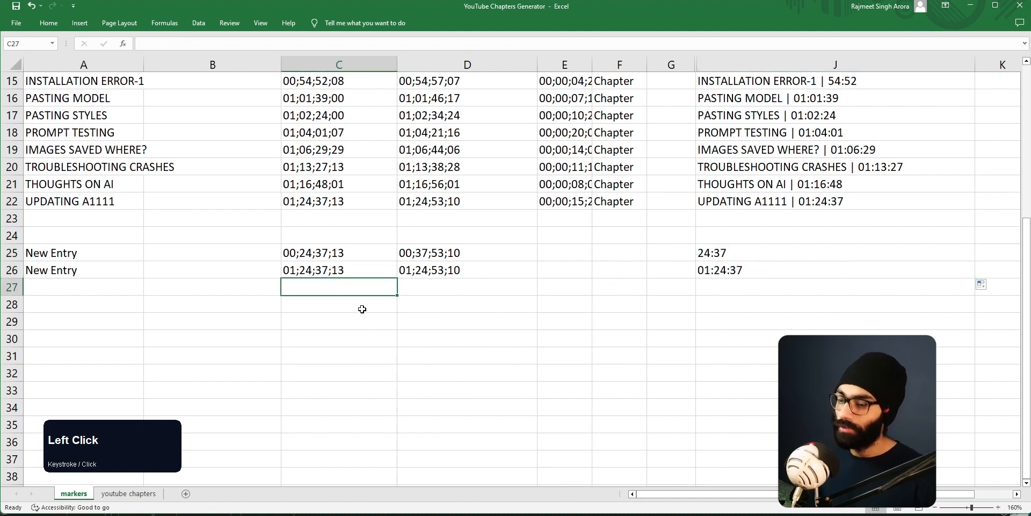
{"action": "type", "text": "02:"}
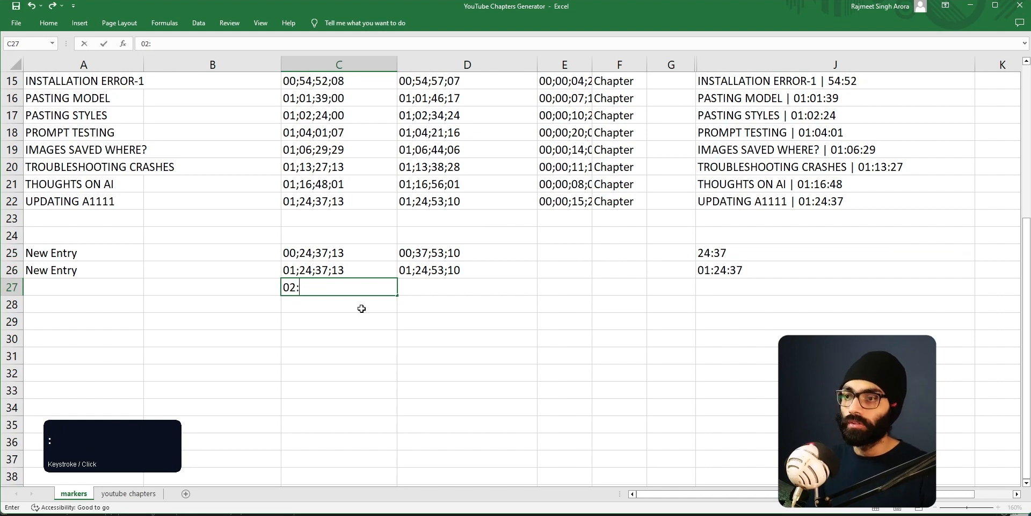
{"action": "type", "text": "25:"}
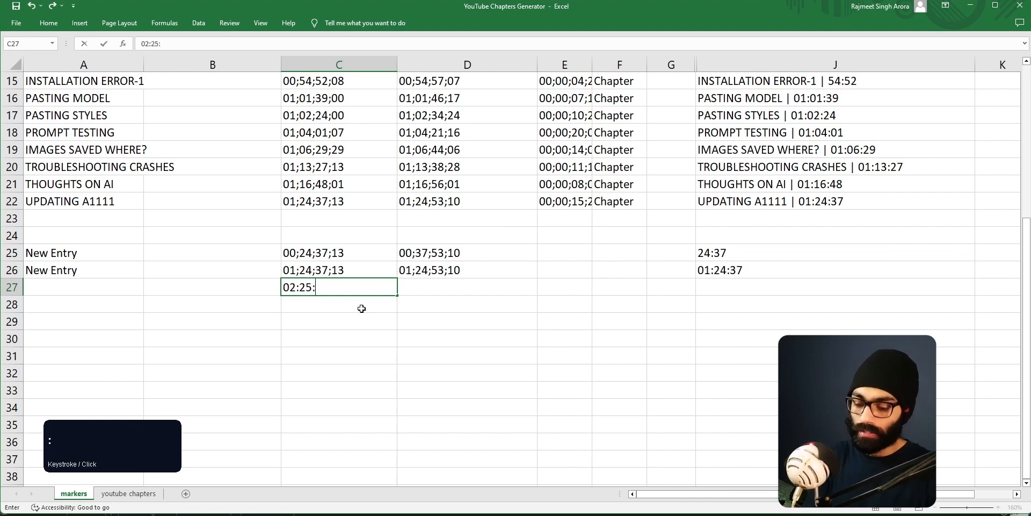
{"action": "type", "text": "43:12"}
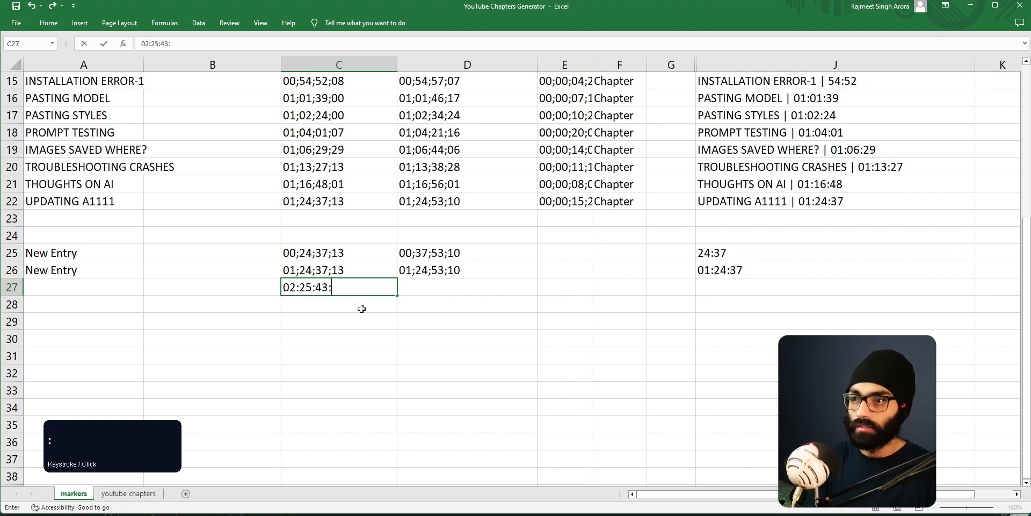
{"action": "key", "text": "Tab"}
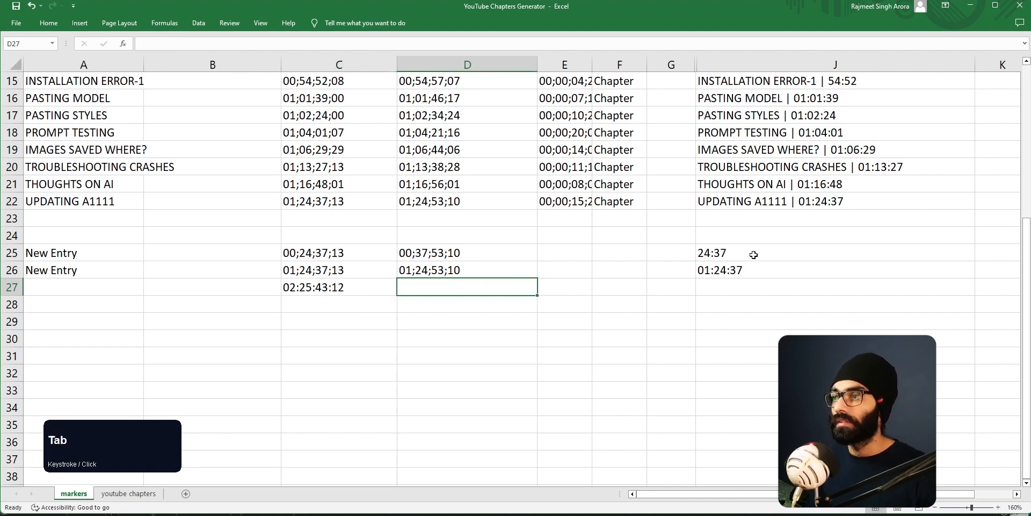
Fill the IF formula from J26 down to J27 for the new start time in C27 and inspect the filled cell.
{"action": "left_click", "coordinate": [865, 272]}
{"action": "left_click", "coordinate": [341, 285]}
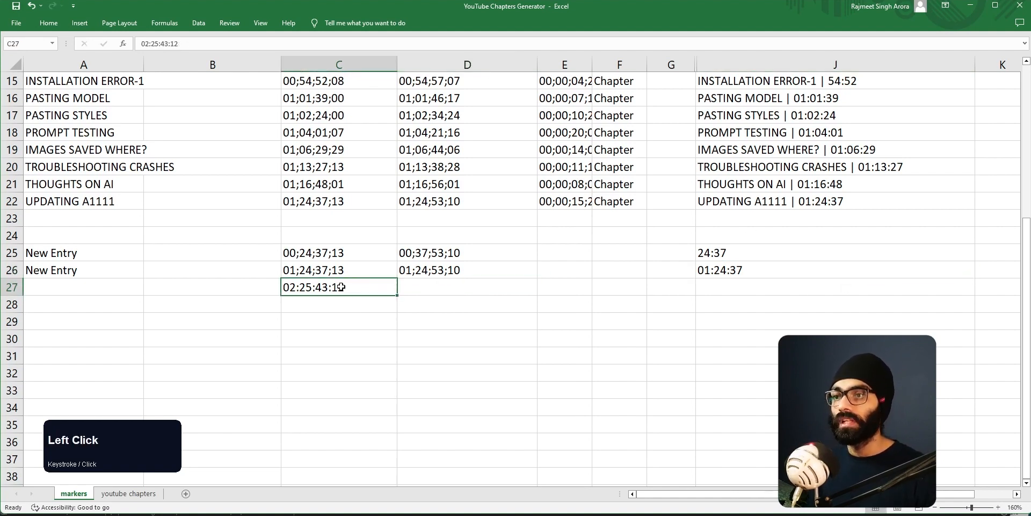
{"action": "left_click", "coordinate": [879, 272]}
{"action": "left_click_drag", "start_coordinate": [974, 278], "coordinate": [973, 293]}
{"action": "left_click", "coordinate": [752, 290]}
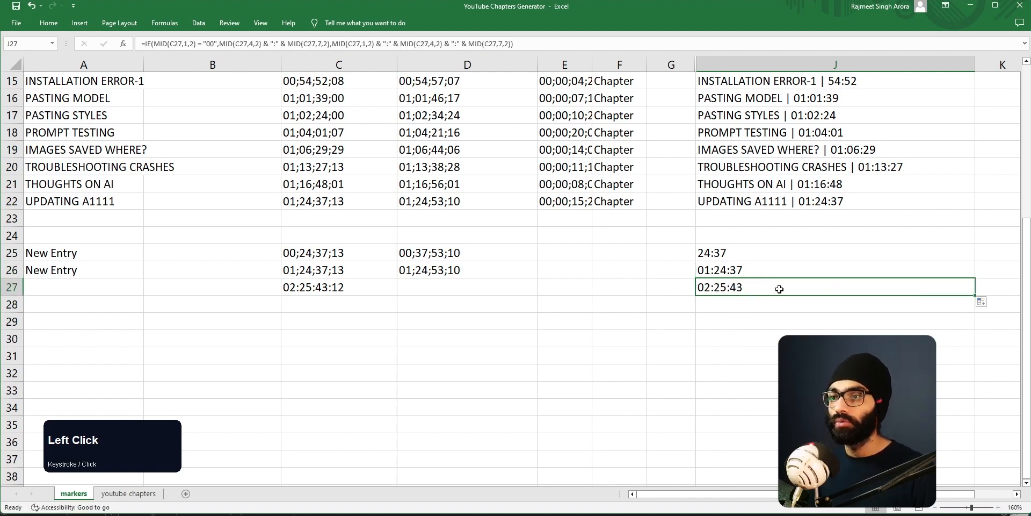
Enter the sample start time 00:54:32:12 in C28 and fill the IF formula from J27 down to J28.
{"action": "left_click", "coordinate": [327, 298]}
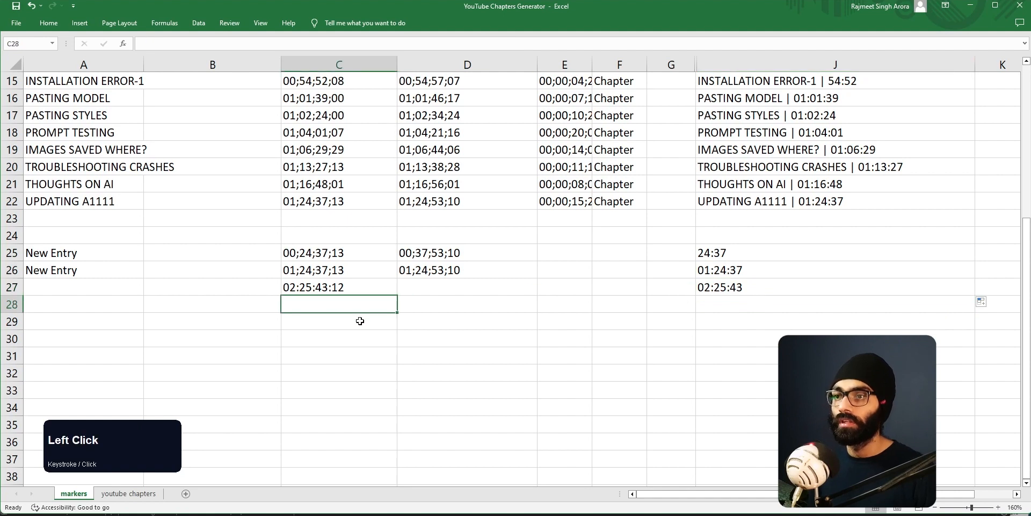
{"action": "type", "text": "00:"}
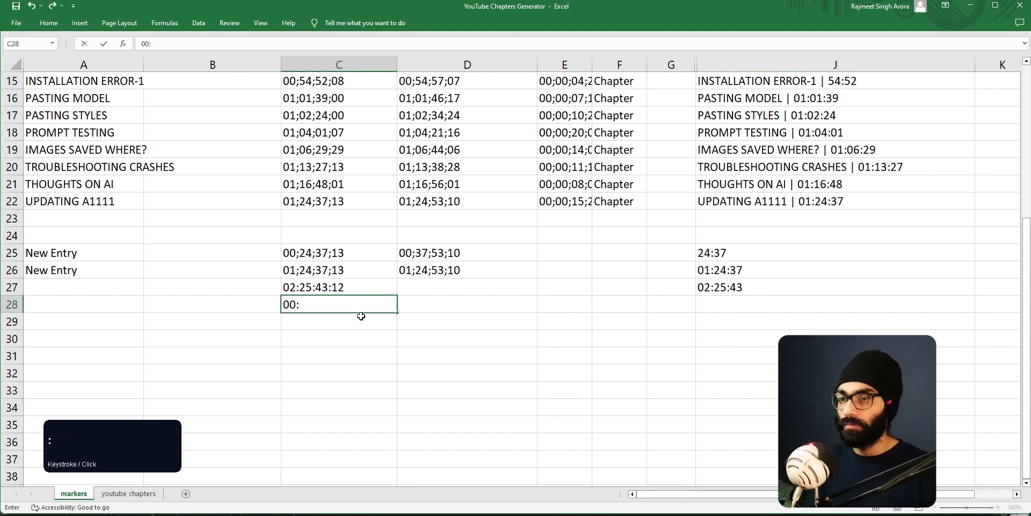
{"action": "type", "text": "54:32:12"}
{"action": "key", "text": "Tab"}
{"action": "left_click", "coordinate": [723, 287]}
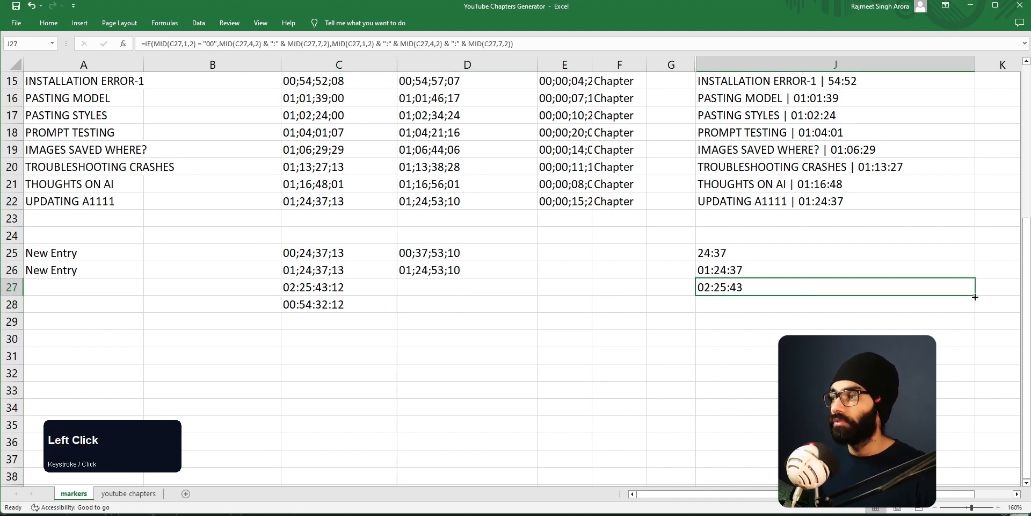
{"action": "left_click_drag", "start_coordinate": [975, 296], "coordinate": [974, 312]}
{"action": "left_click", "coordinate": [740, 306]}
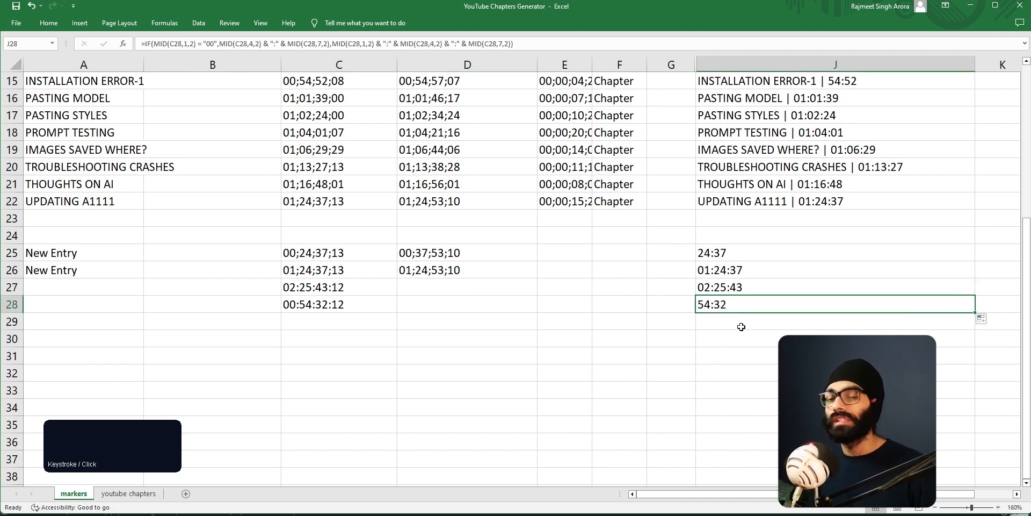
Switch to Premiere Pro and view the chapter markers across a wider span of the main sequence's timeline.
{"action": "scroll", "coordinate": [741, 327], "scroll_direction": "up", "scroll_amount": 5}
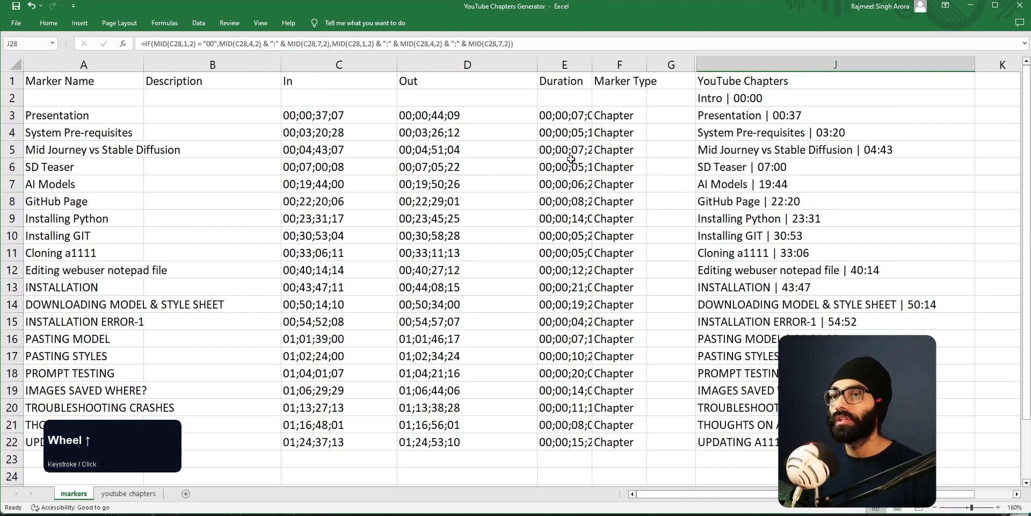
{"action": "key", "text": "alt+Tab"}
{"action": "key", "text": "alt+Tab"}
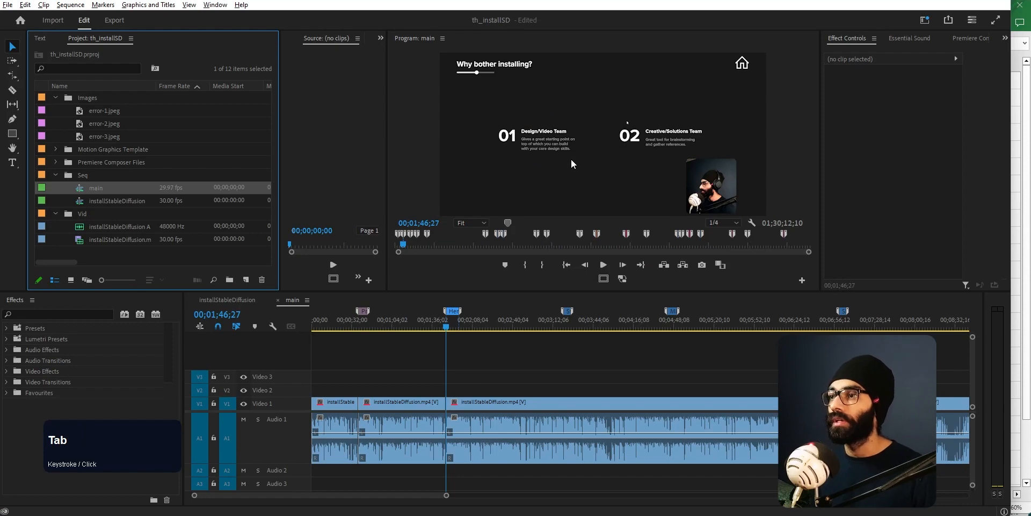
{"action": "scroll", "coordinate": [385, 347], "scroll_direction": "down", "scroll_amount": 3}
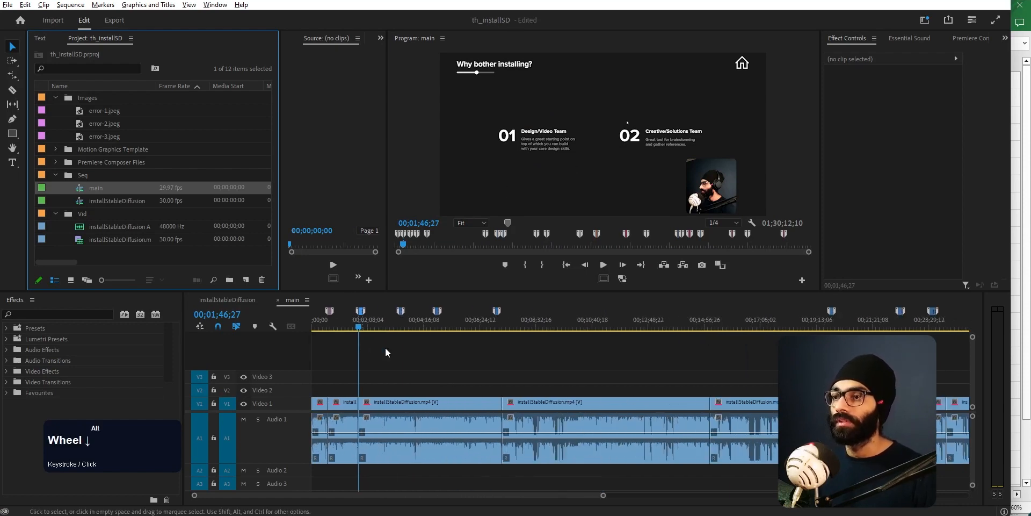